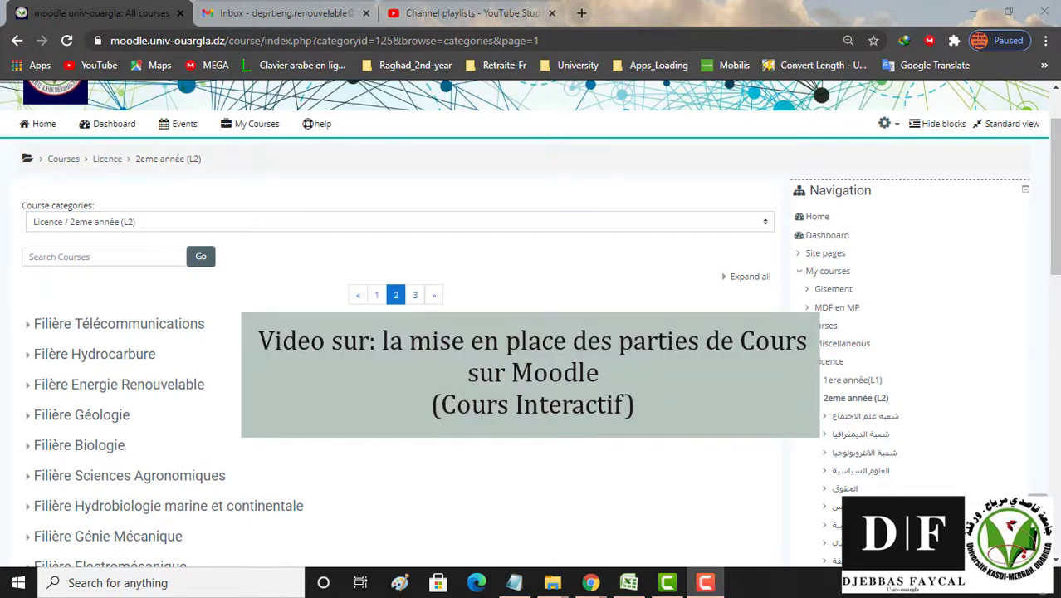
- Open the MDF appliquée course under Filère Energie Renouvelable, Energie Renouvelable Apliquées, 1 ère Semestre, Mécanique des fluides appliquée
scroll(537, 337, "down", 2)
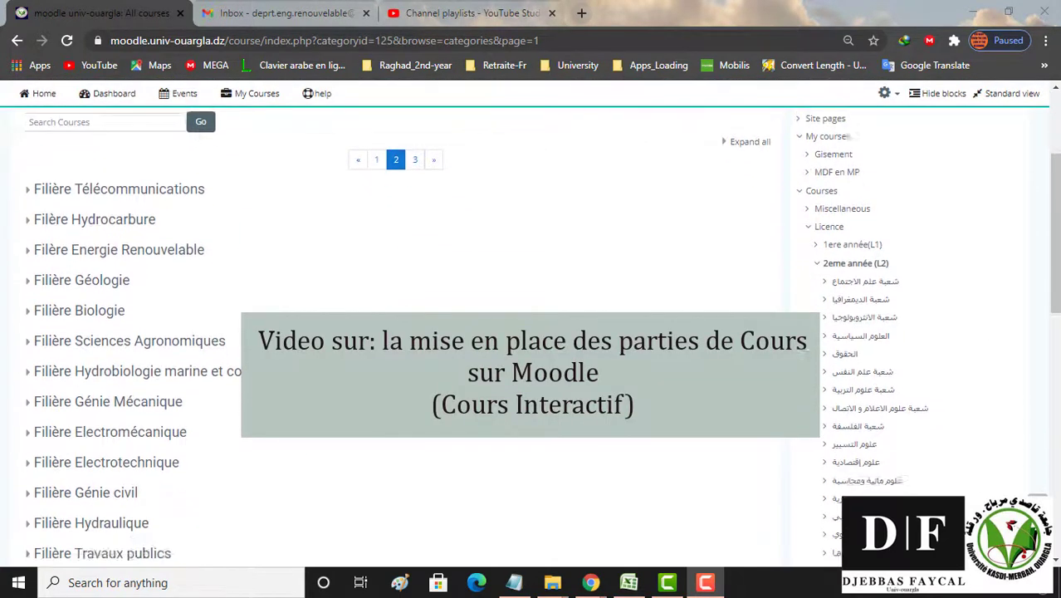
scroll(537, 337, "up", 4)
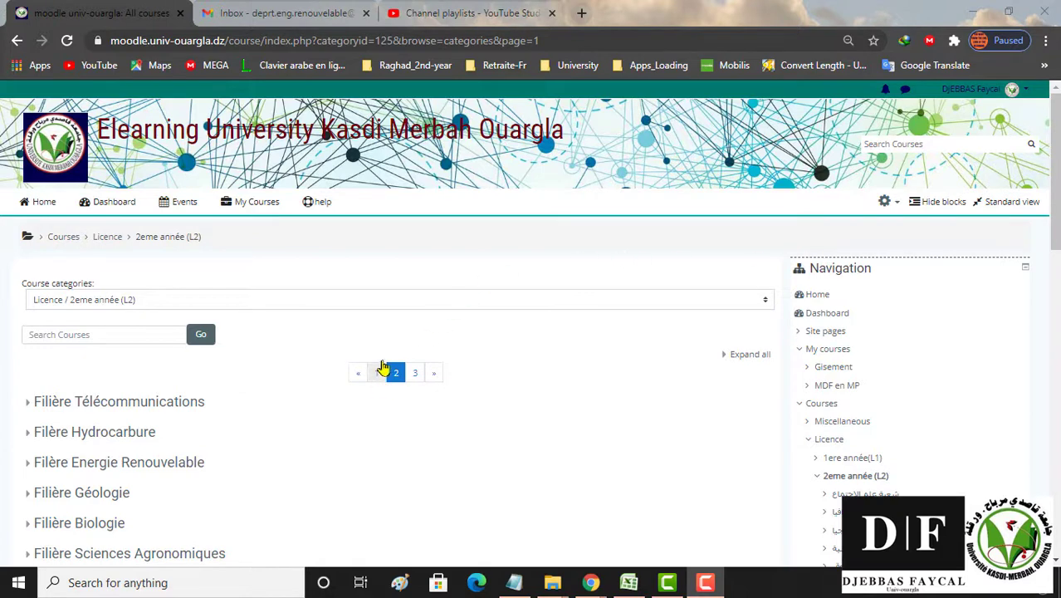
scroll(328, 297, "down", 1)
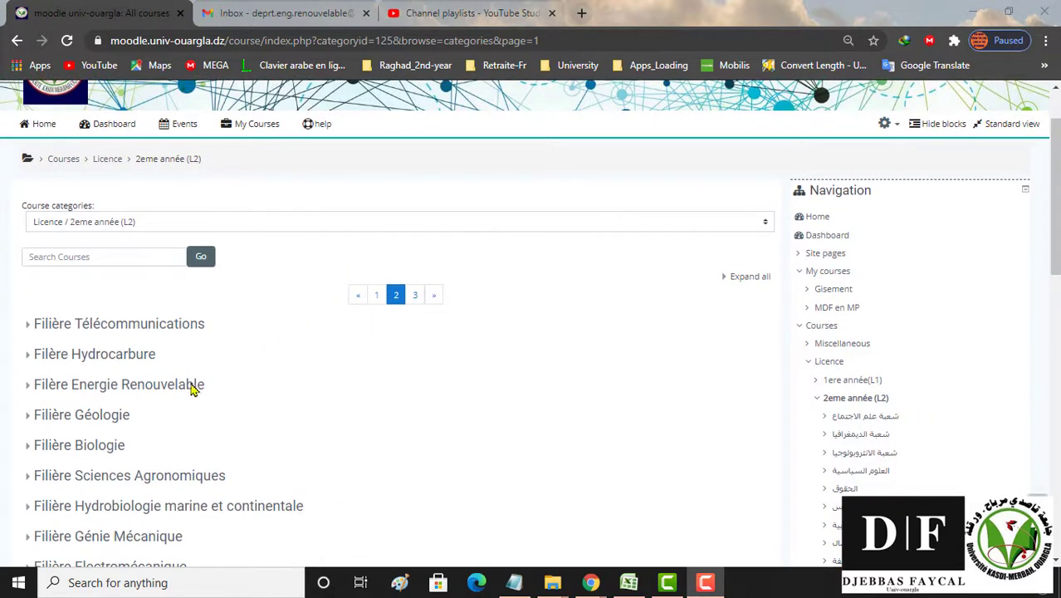
scroll(224, 355, "down", 2)
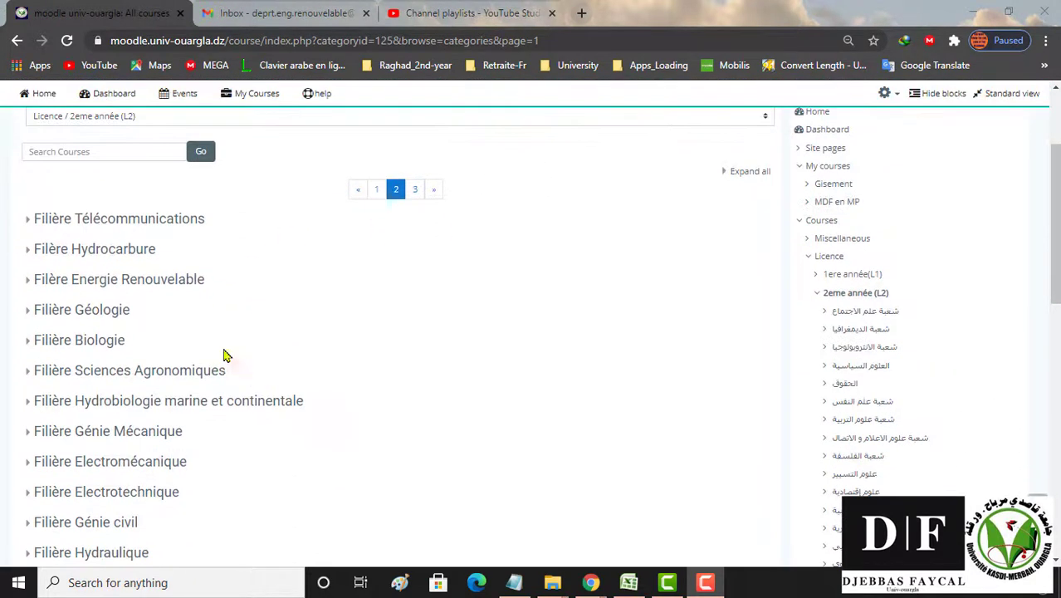
left_click(31, 285)
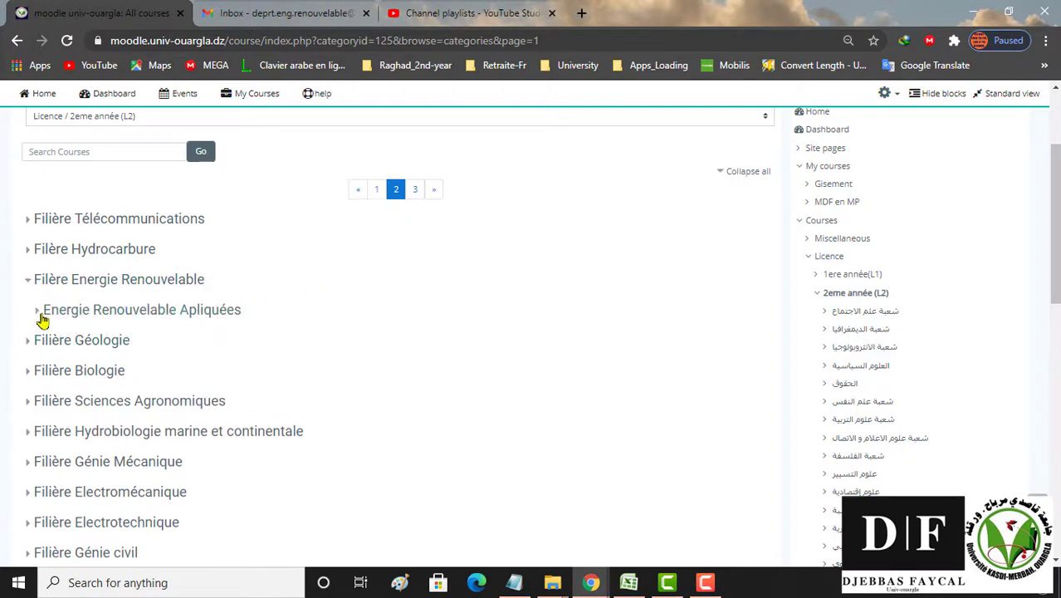
left_click(38, 311)
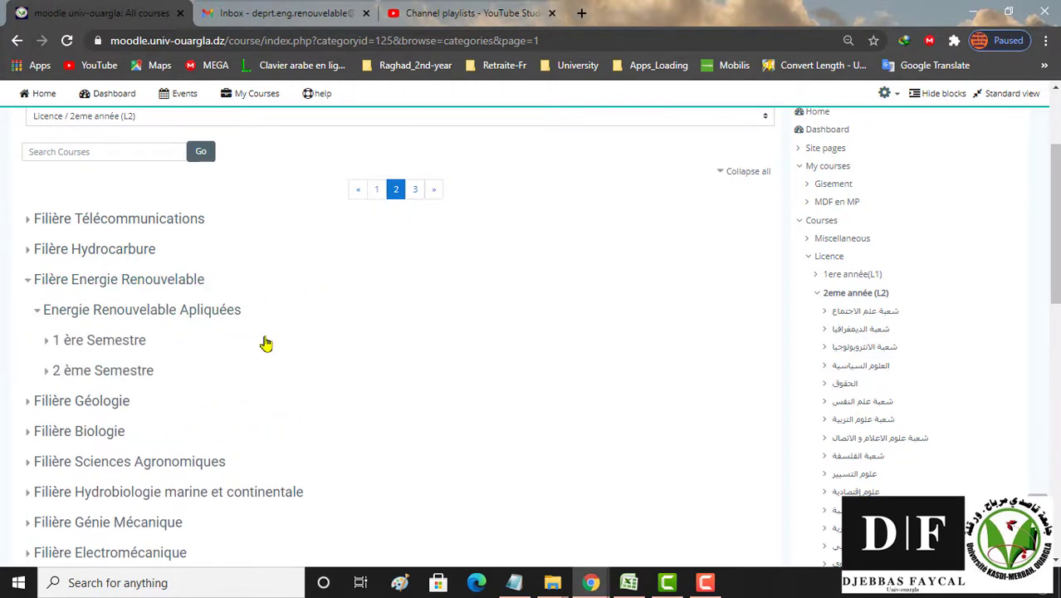
left_click(44, 343)
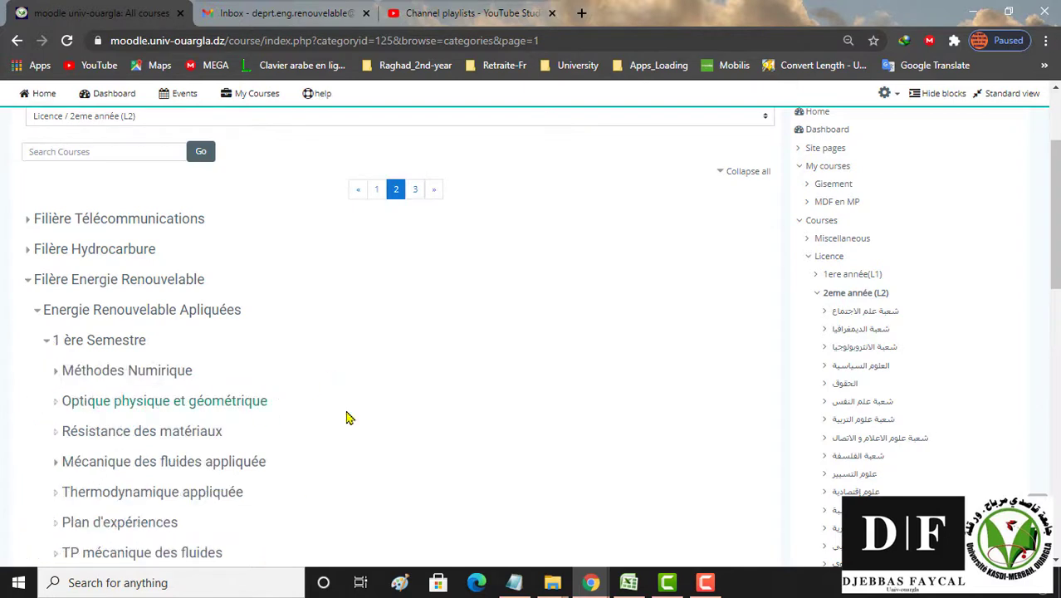
scroll(531, 377, "down", 1)
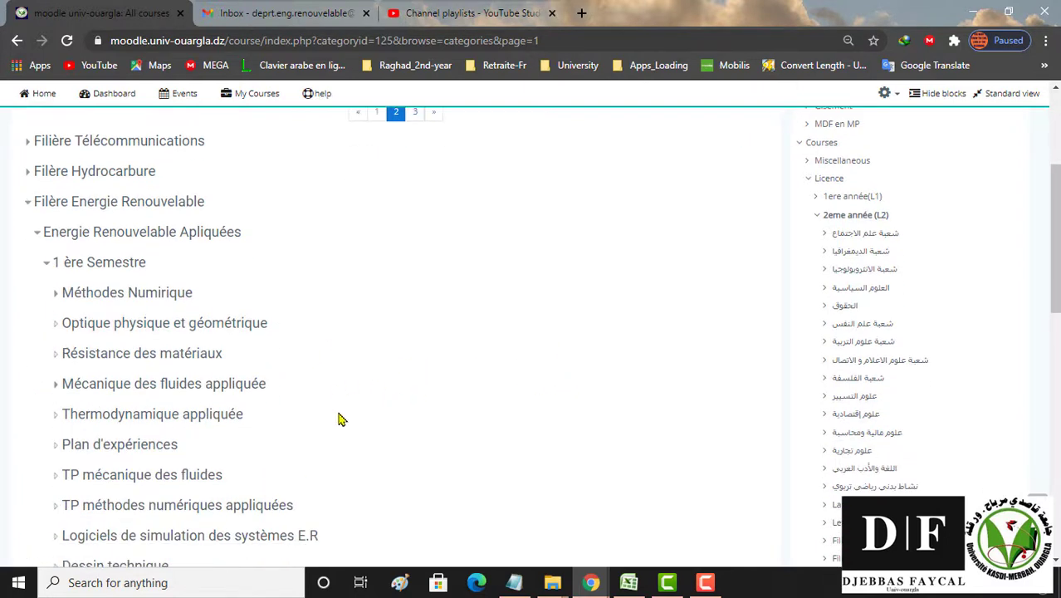
left_click(71, 386)
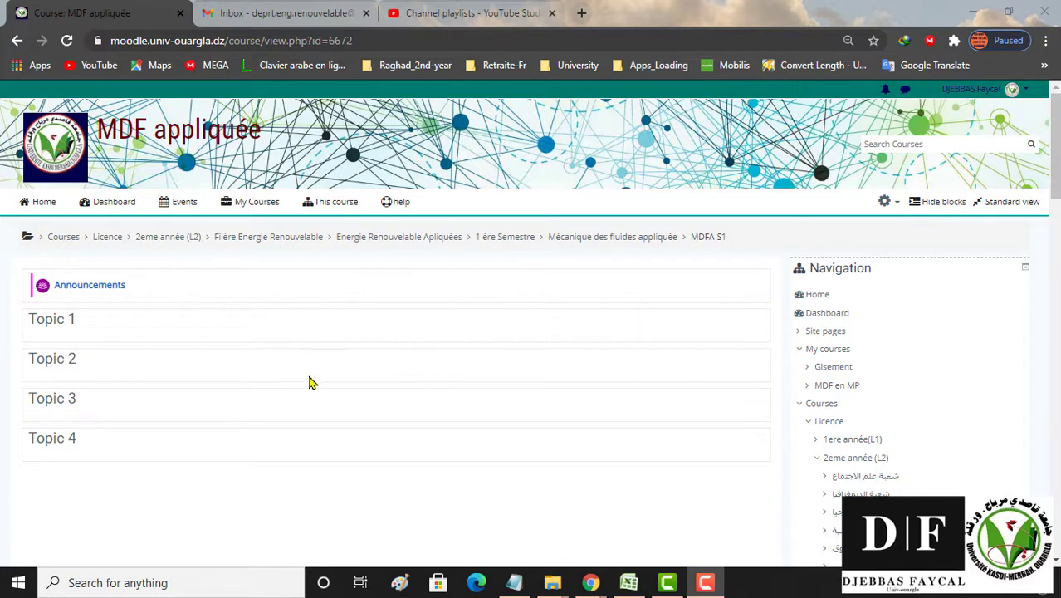
- Turn on editing for the MDF appliquée course through its course administration options
scroll(528, 352, "down", 3)
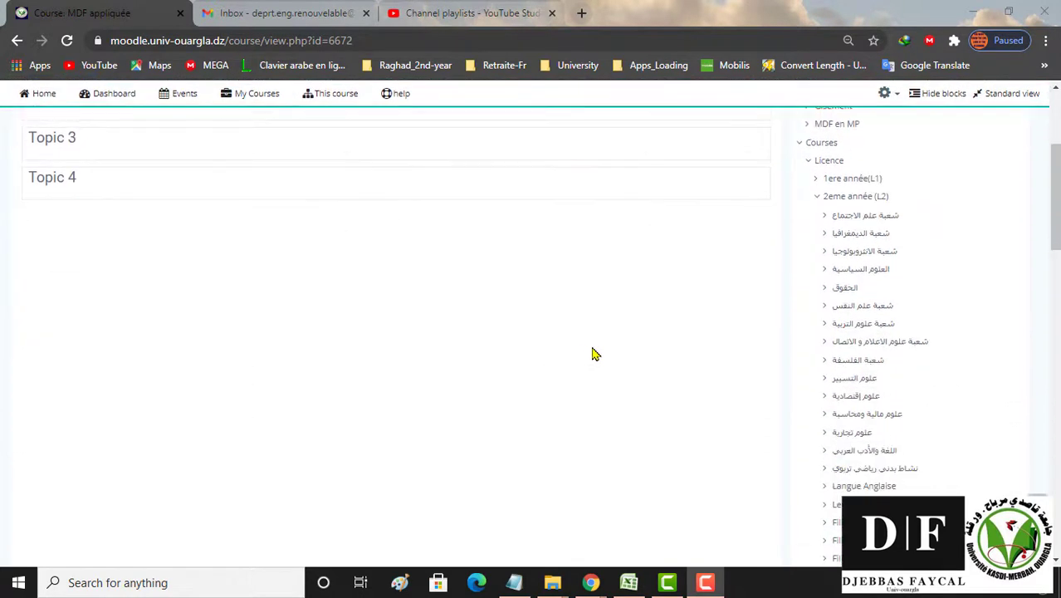
scroll(592, 354, "down", 15)
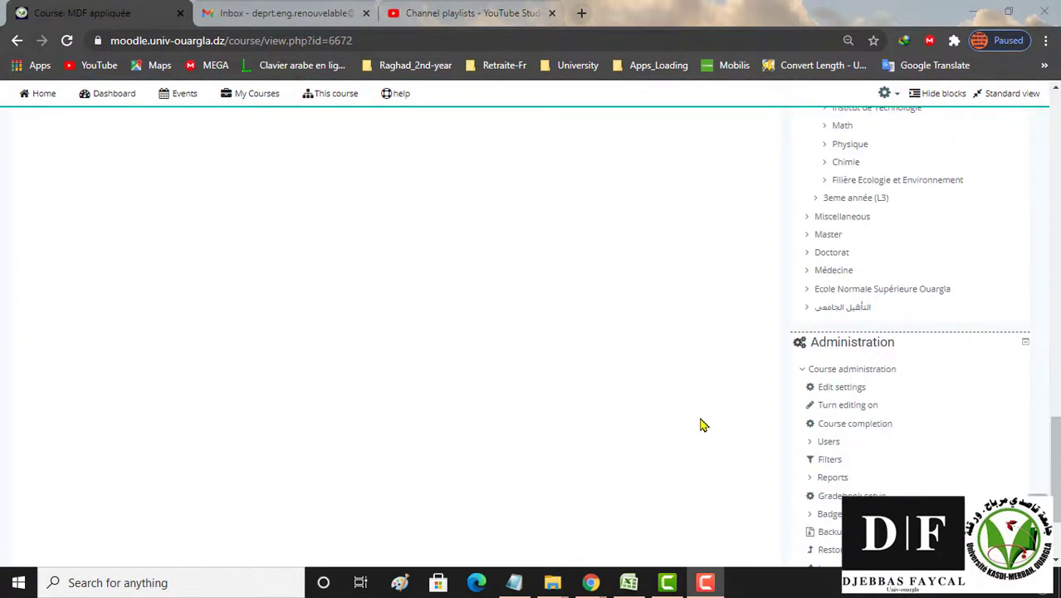
scroll(699, 425, "down", 2)
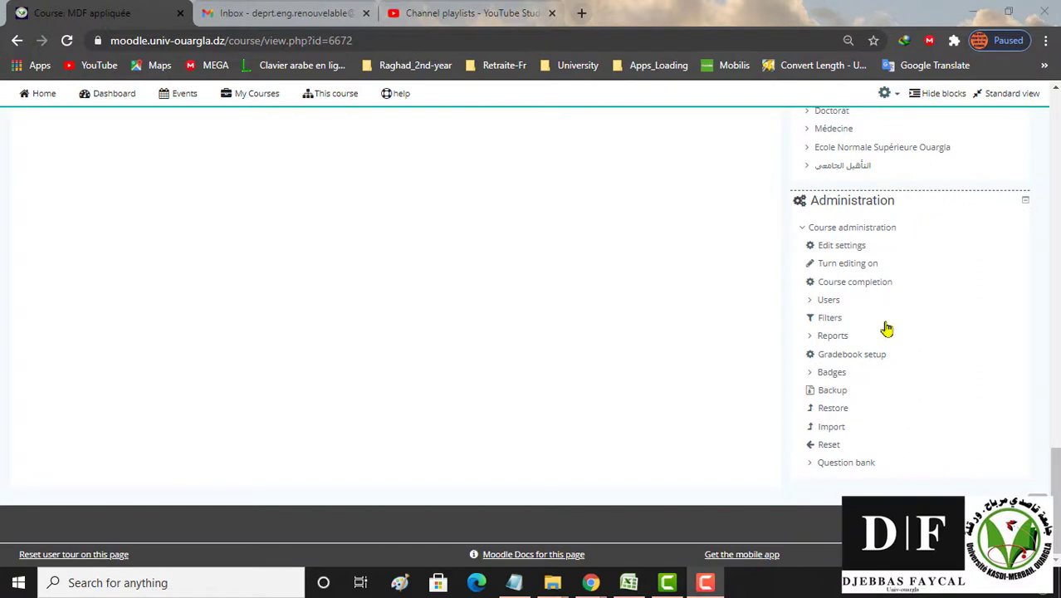
left_click(838, 270)
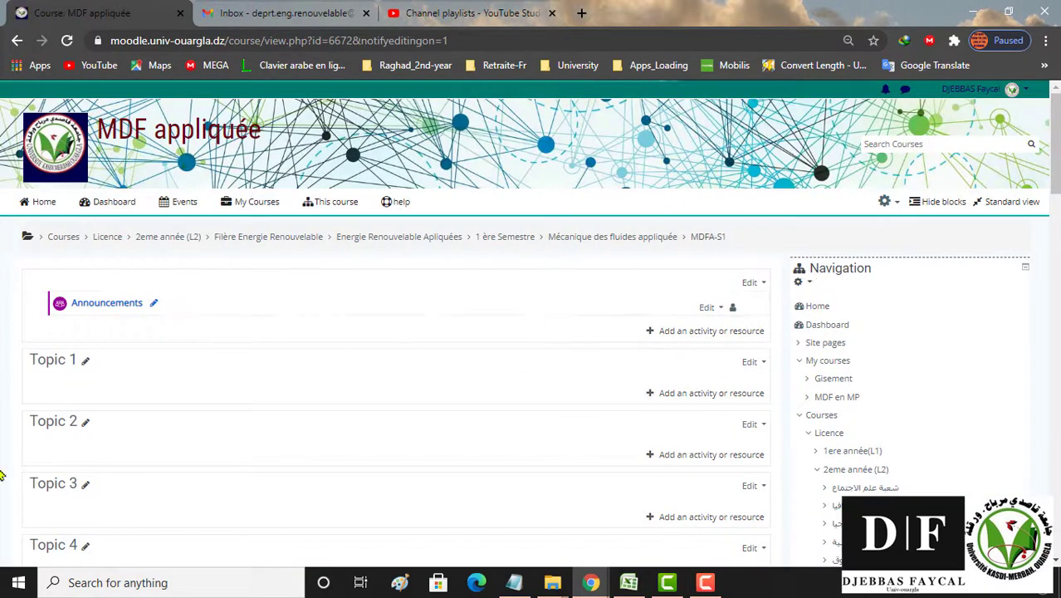
- Hide Topic 1 from students and make it visible again
scroll(752, 449, "down", 3)
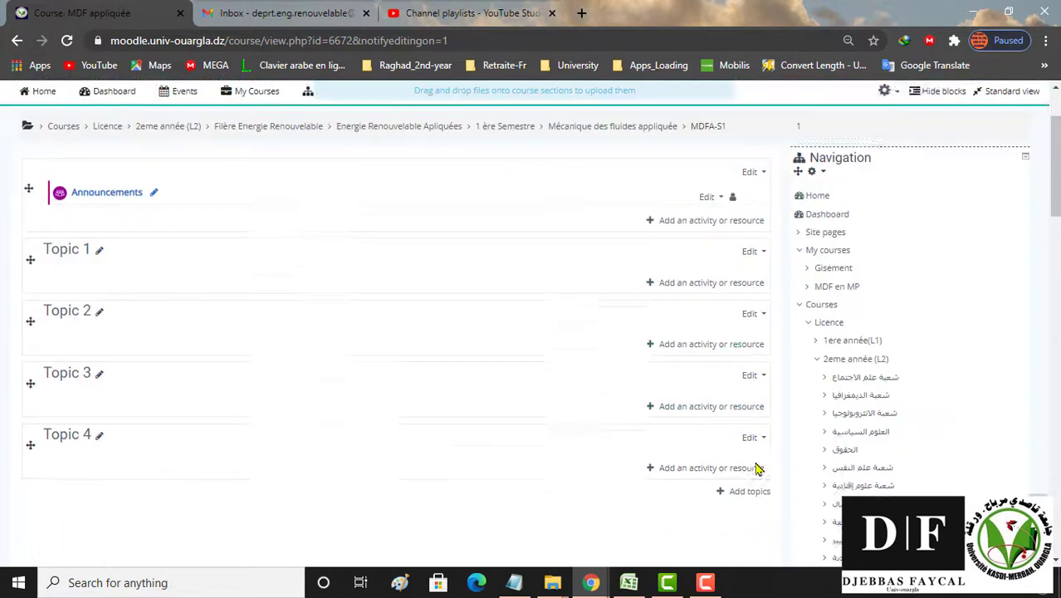
scroll(125, 352, "up", 2)
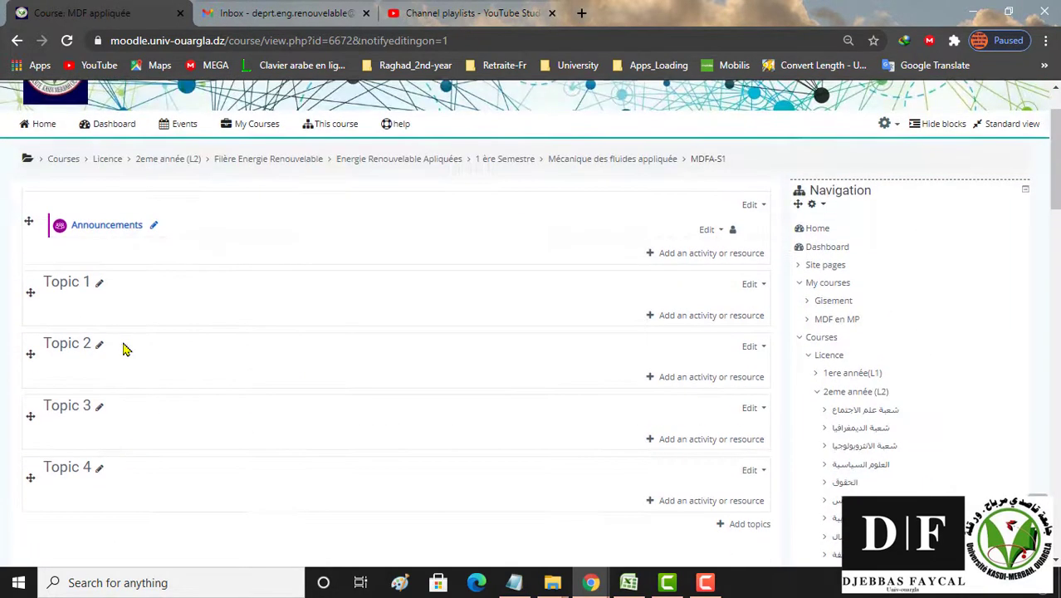
left_click(713, 233)
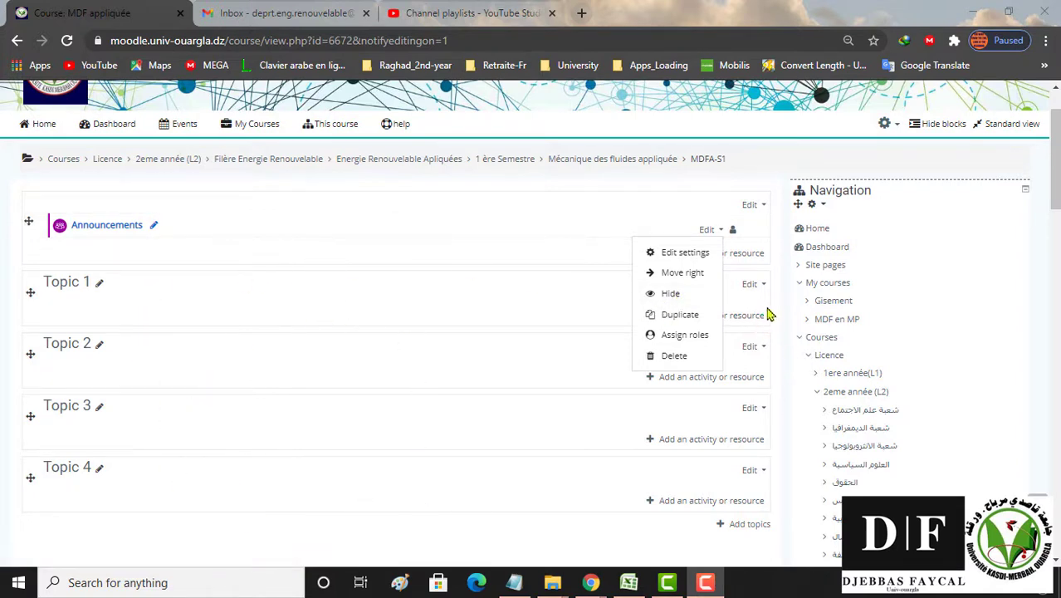
left_click(755, 284)
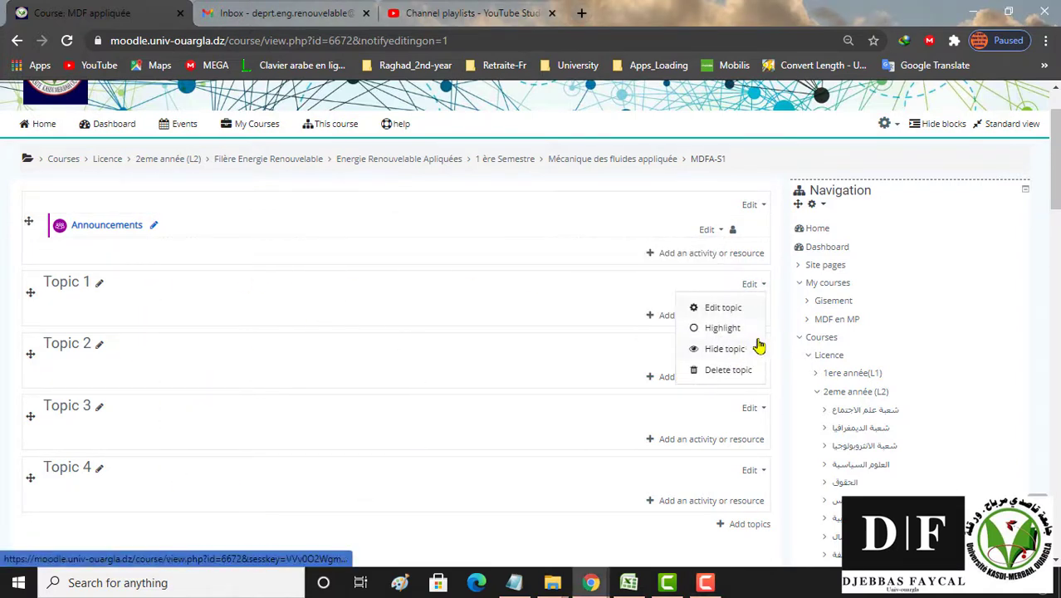
left_click(731, 349)
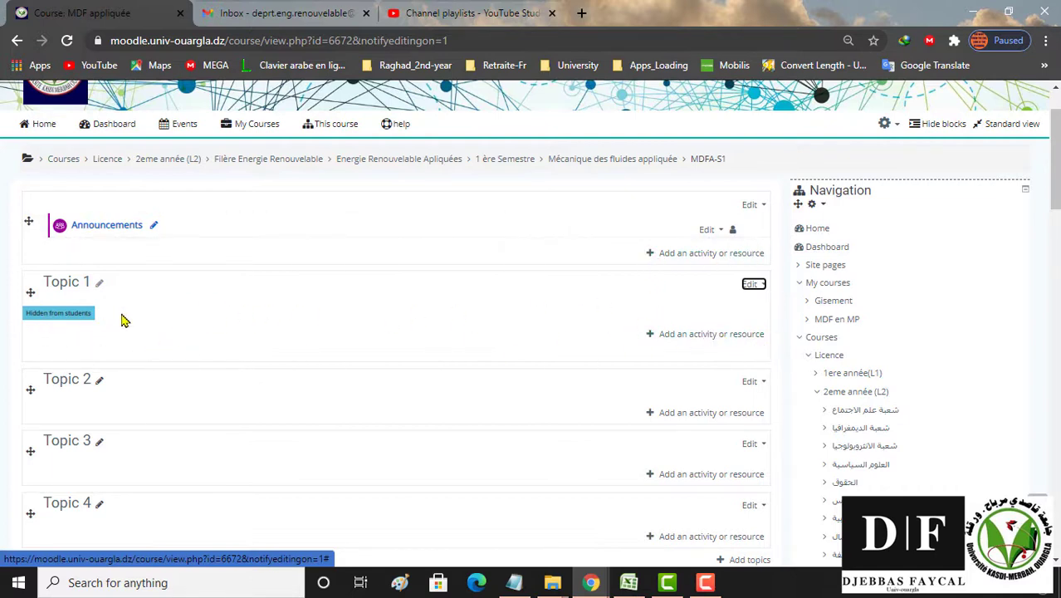
left_click(752, 284)
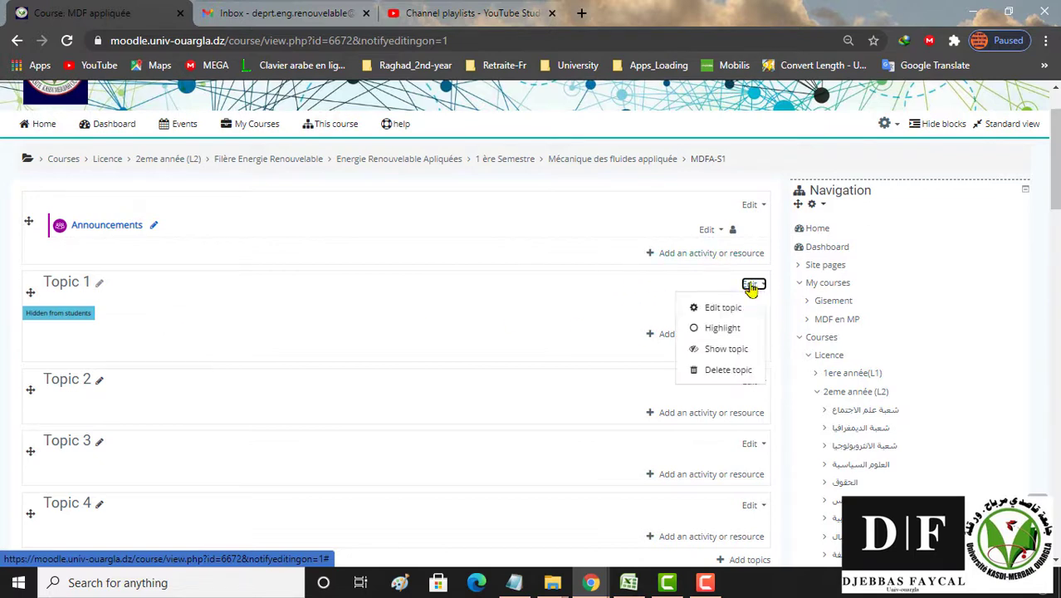
left_click(732, 349)
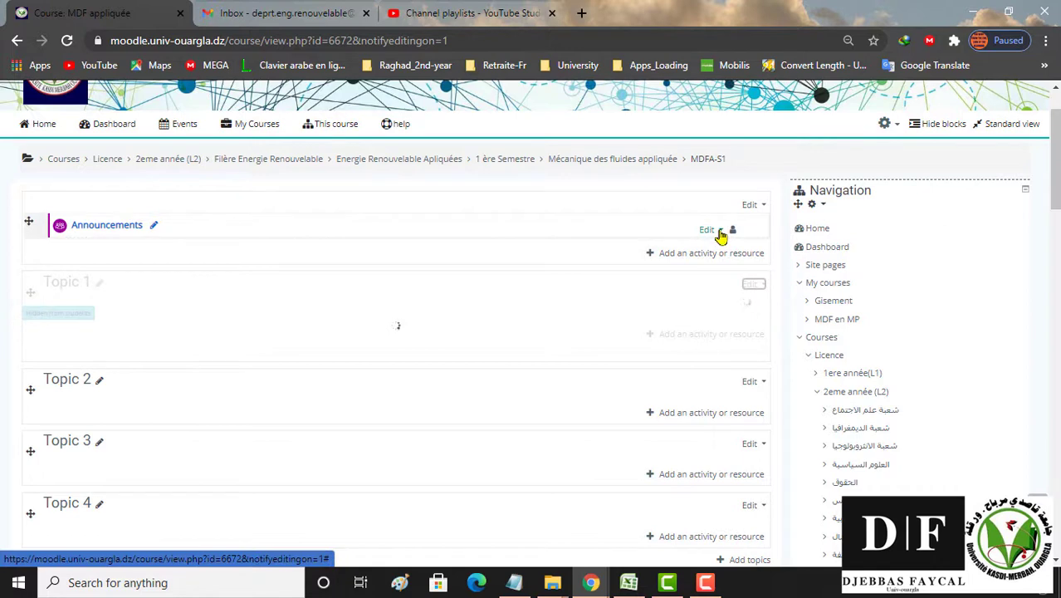
- Delete the Announcements forum from the course's general section and confirm the deletion
left_click(719, 234)
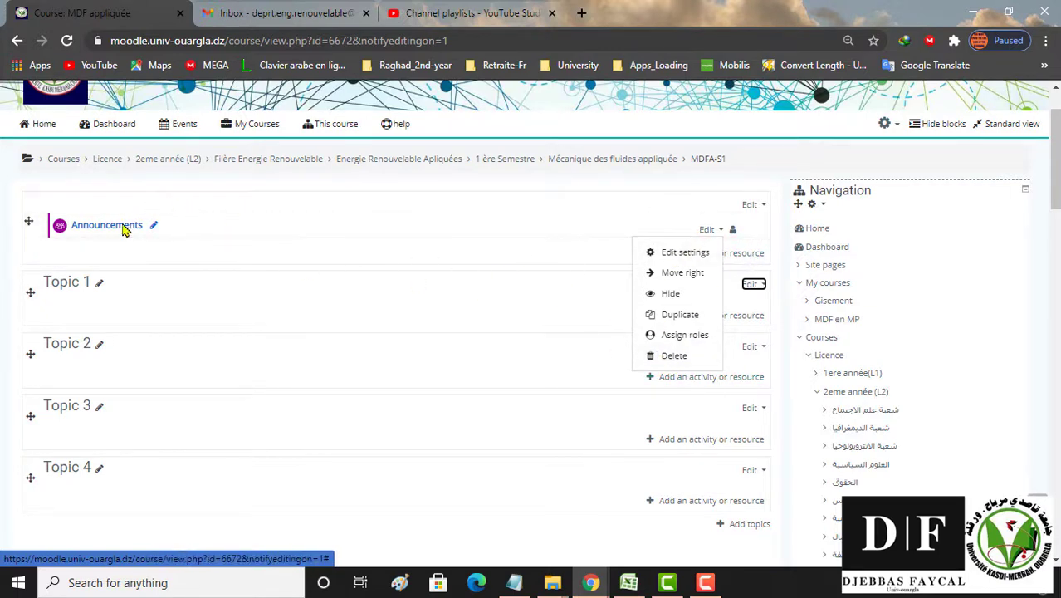
left_click(664, 355)
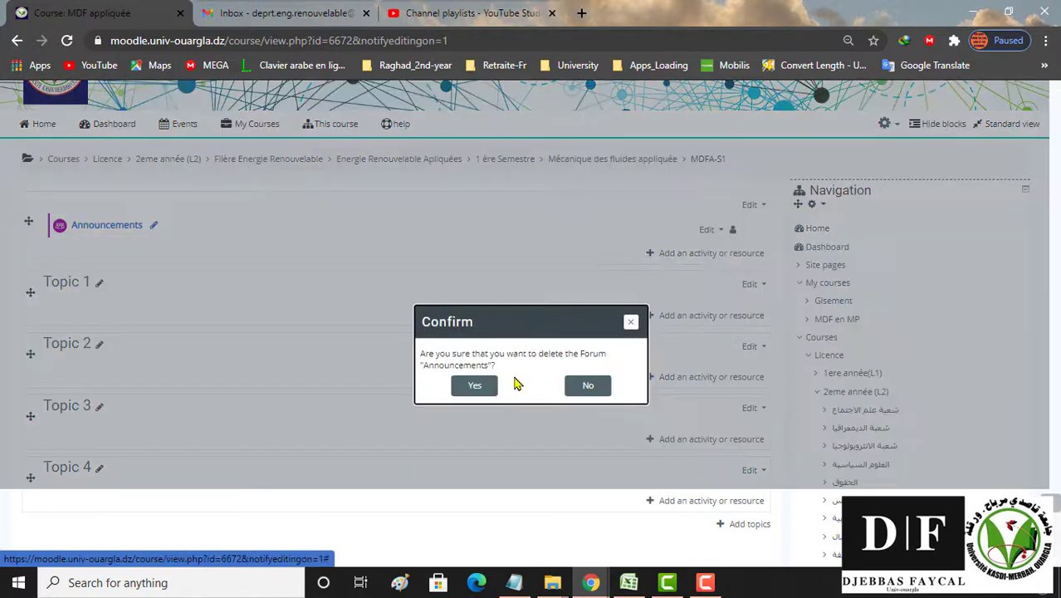
left_click(475, 387)
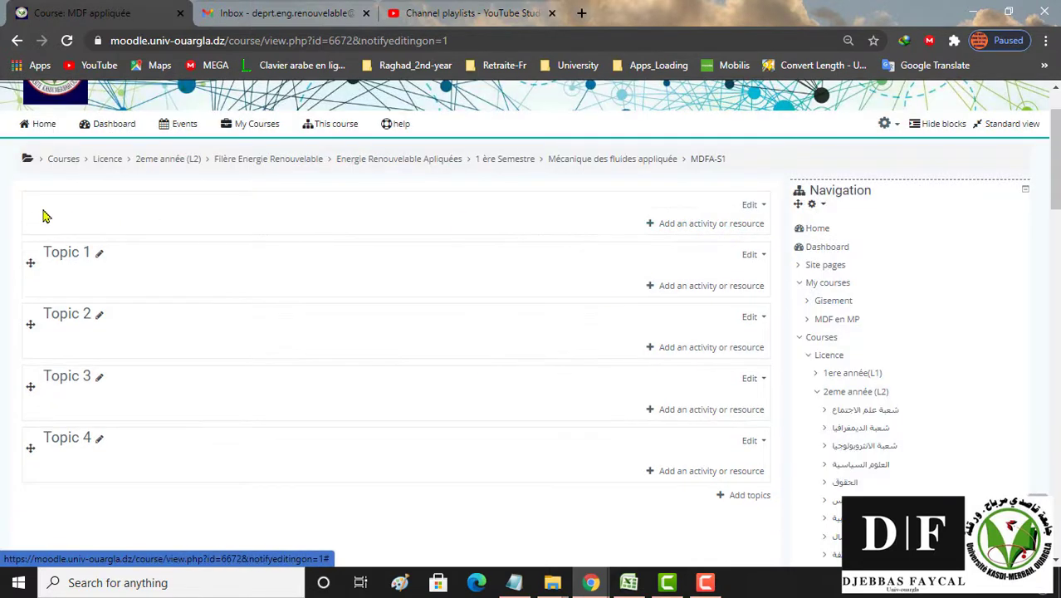
- Open the settings of the course's unnamed first section and enable a custom section name
left_click(753, 208)
left_click(725, 230)
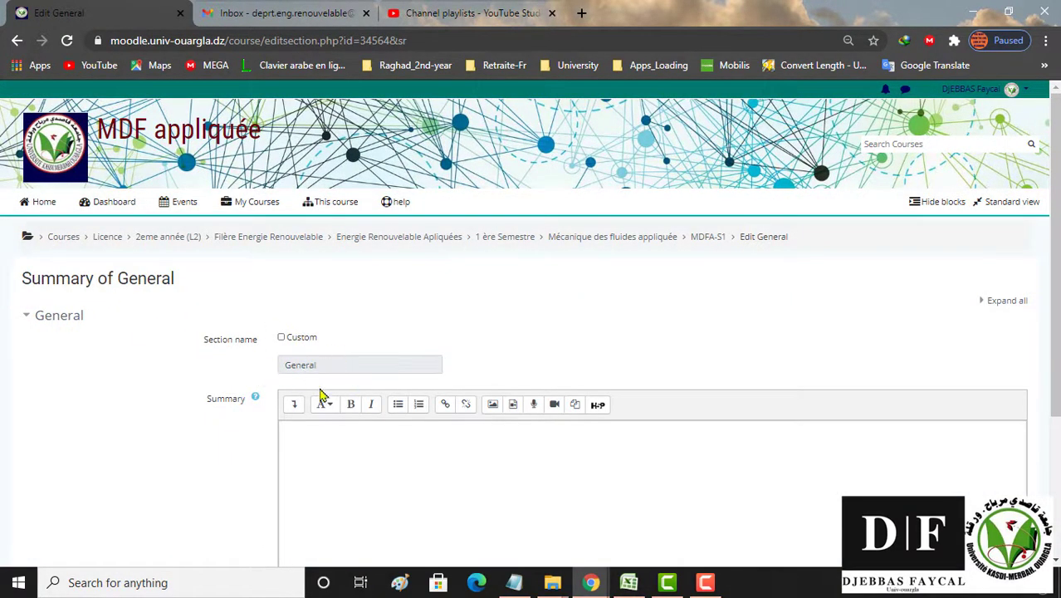
left_click(281, 337)
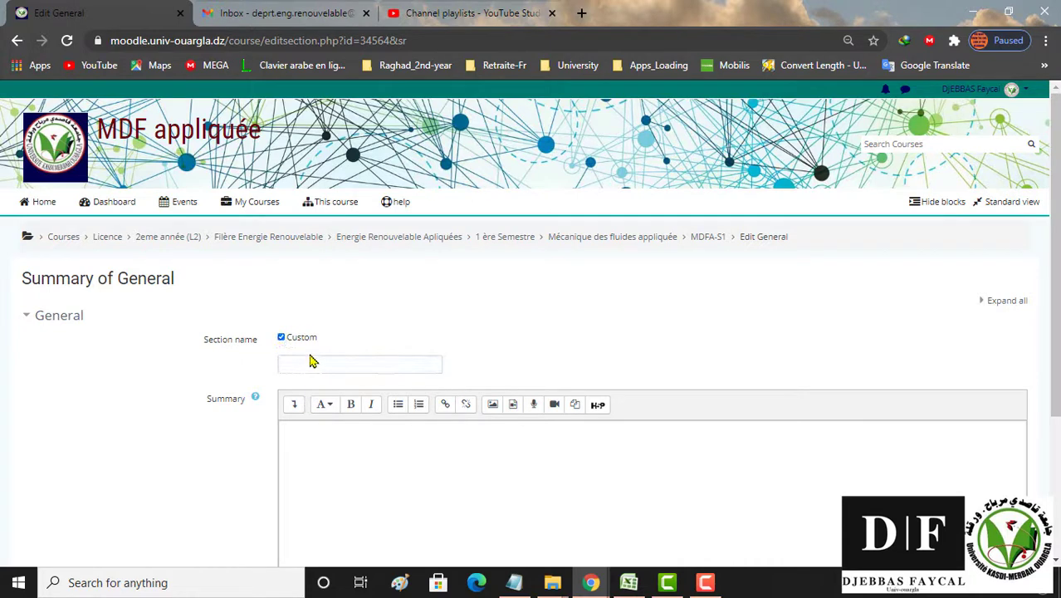
left_click(305, 363)
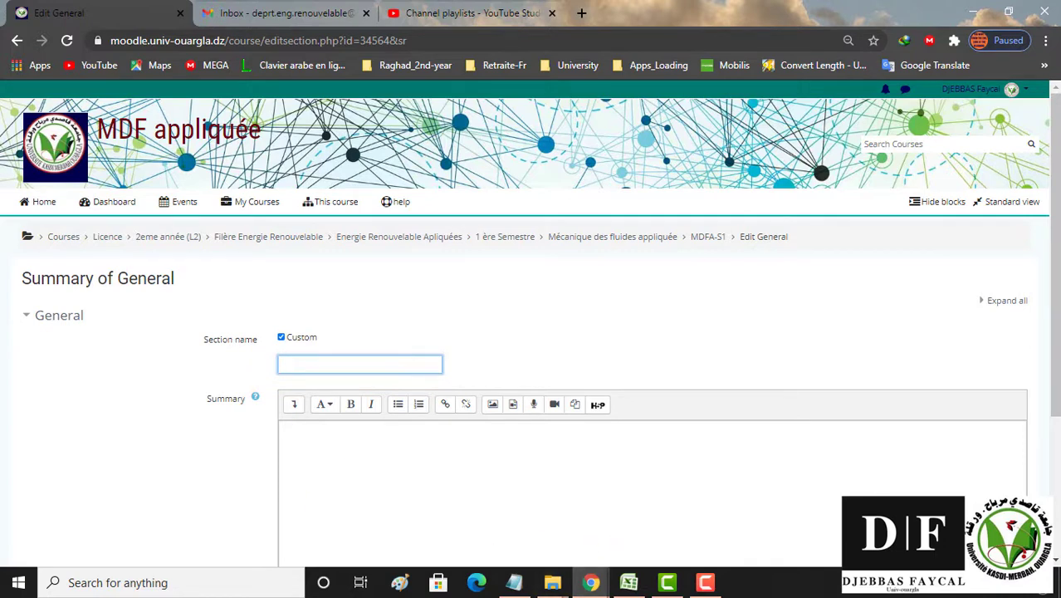
- Name the general section "Informations sur le cours", without the leading "I." numbering from the source document
left_click(552, 582)
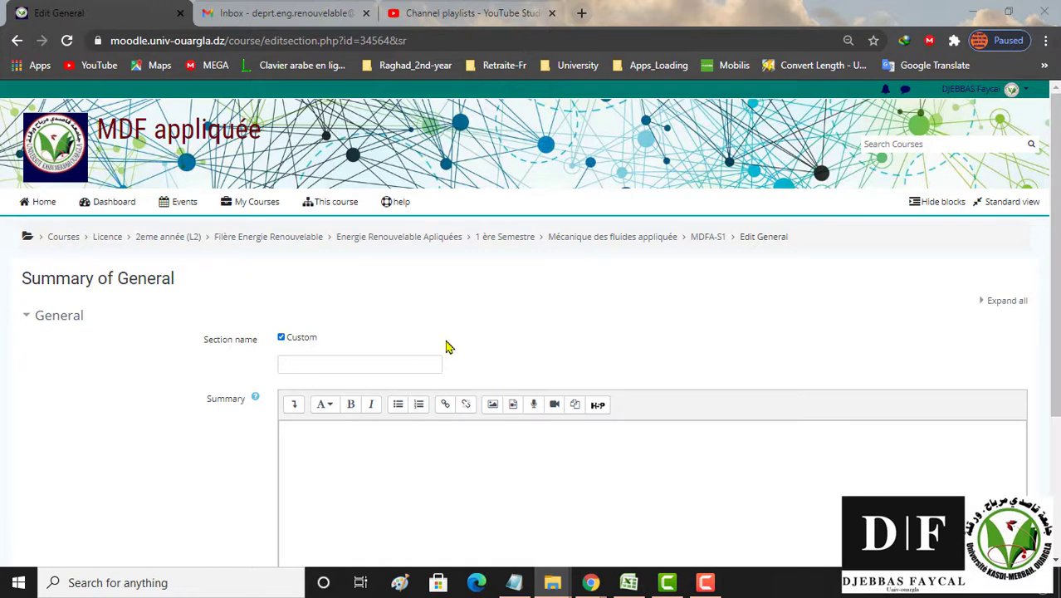
scroll(456, 365, "down", 2)
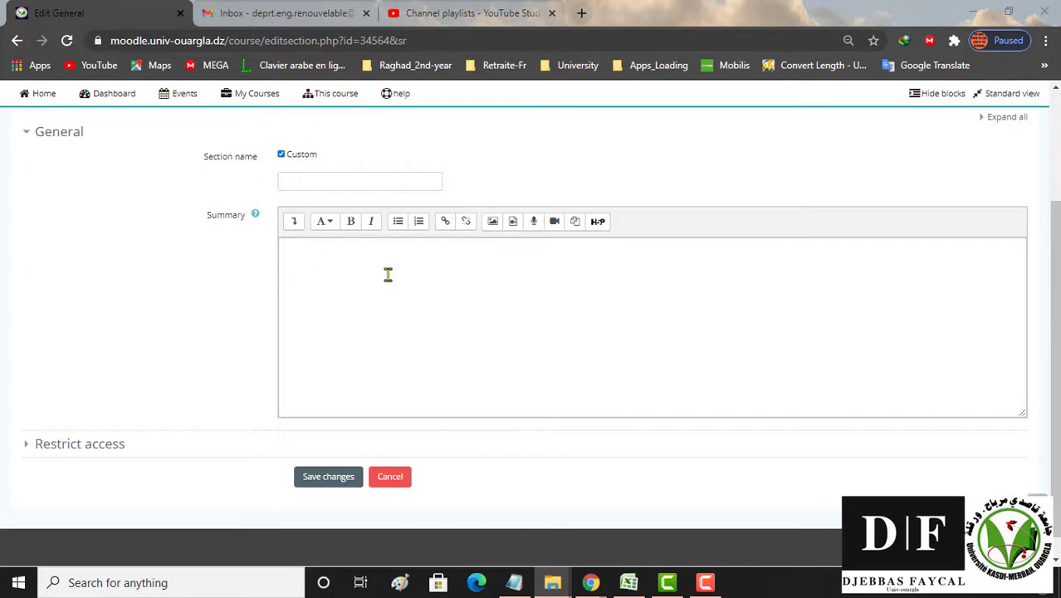
left_click(318, 256)
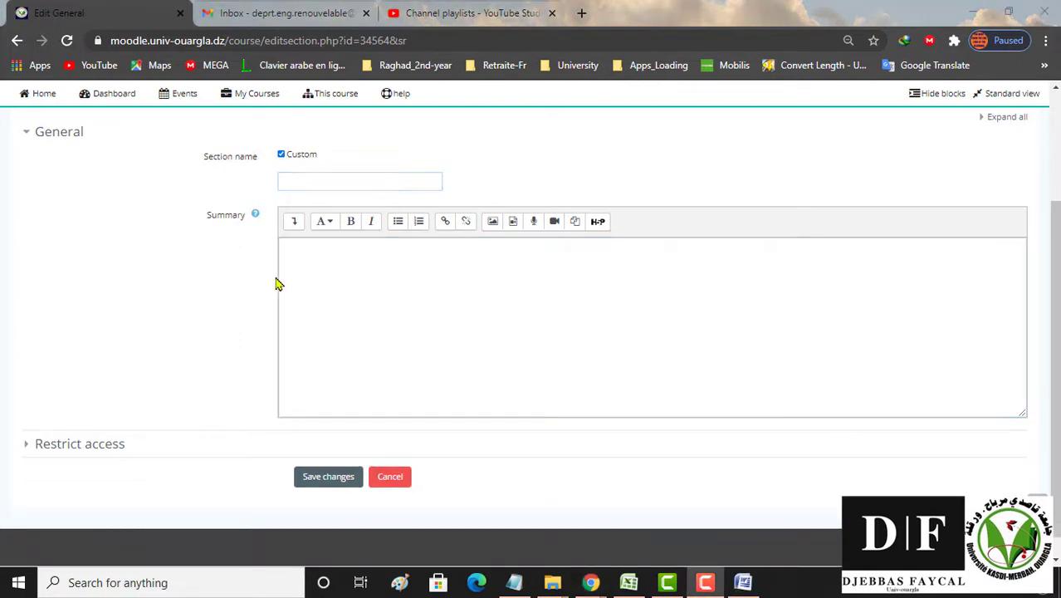
left_click(308, 182)
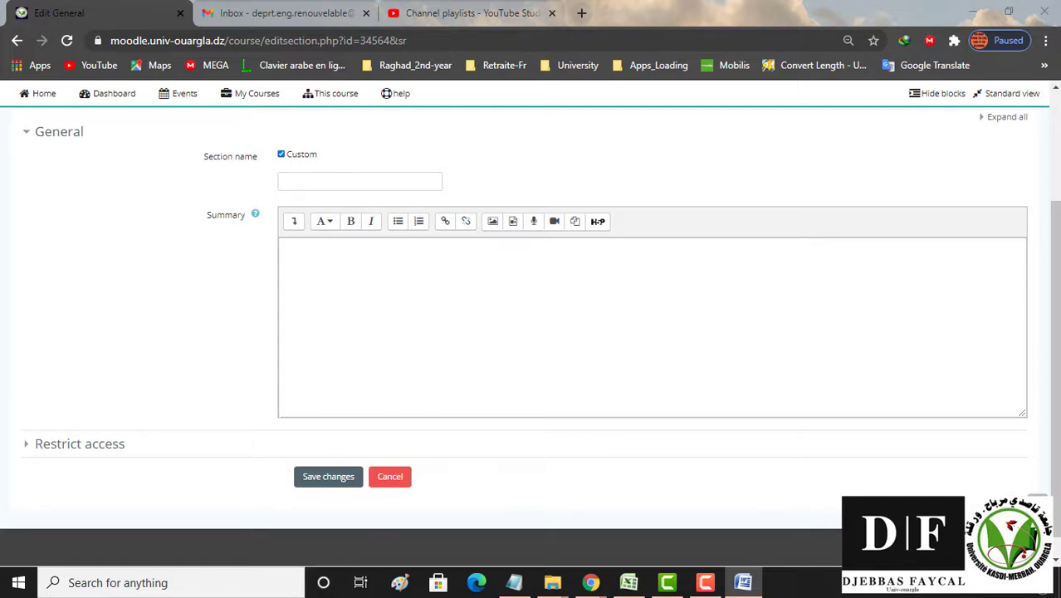
left_click(331, 184)
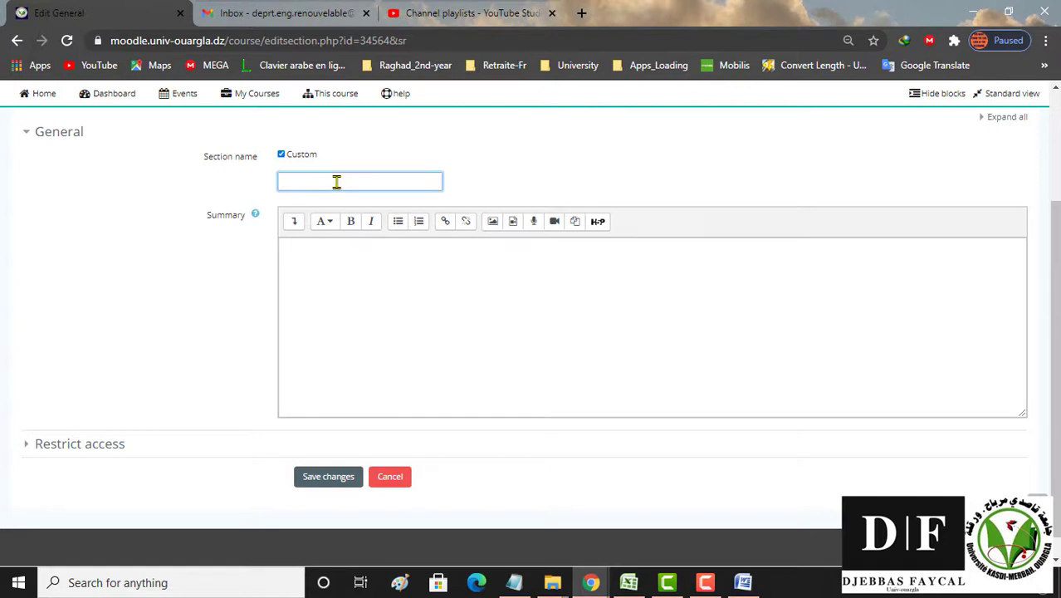
type("I.\tInformations sur le cours")
key("BackSpace")
- Fill the section's summary with the course information from the Word document, from Faculté and Département through Présentation du cours
key("alt+Tab")
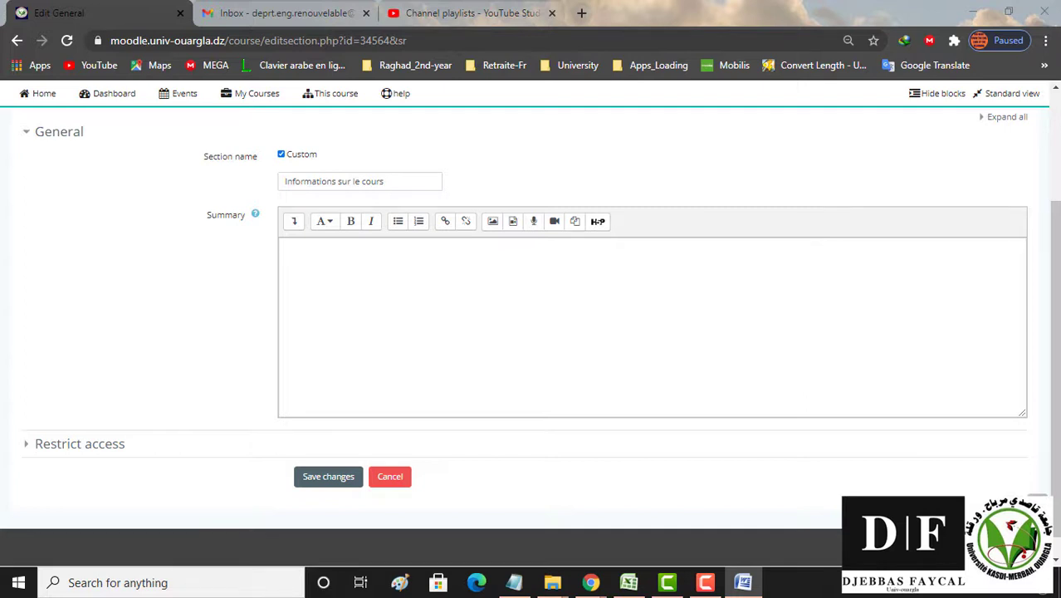
left_click(397, 259)
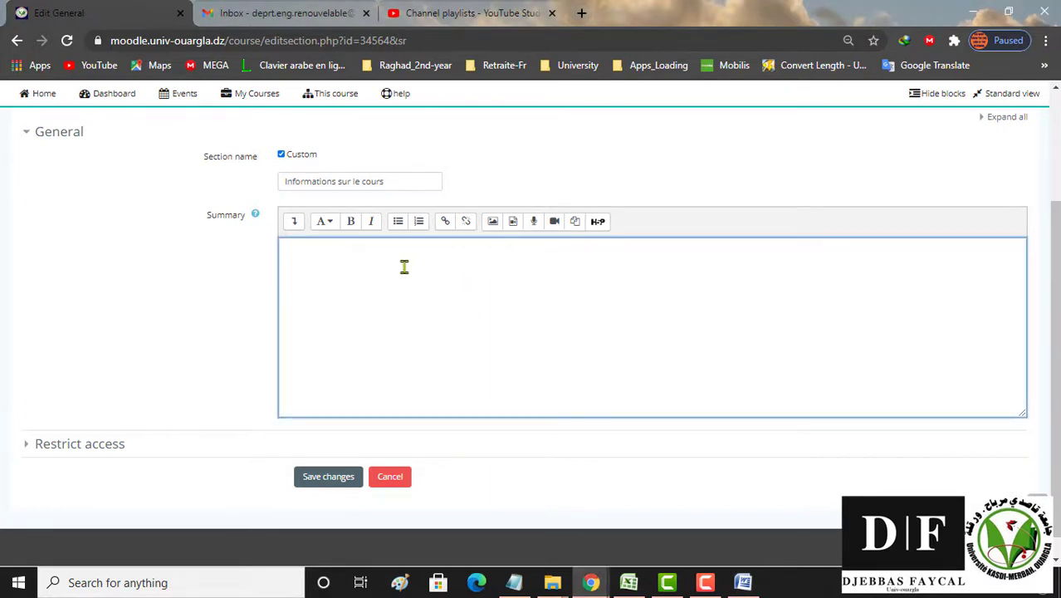
key("ctrl+v")
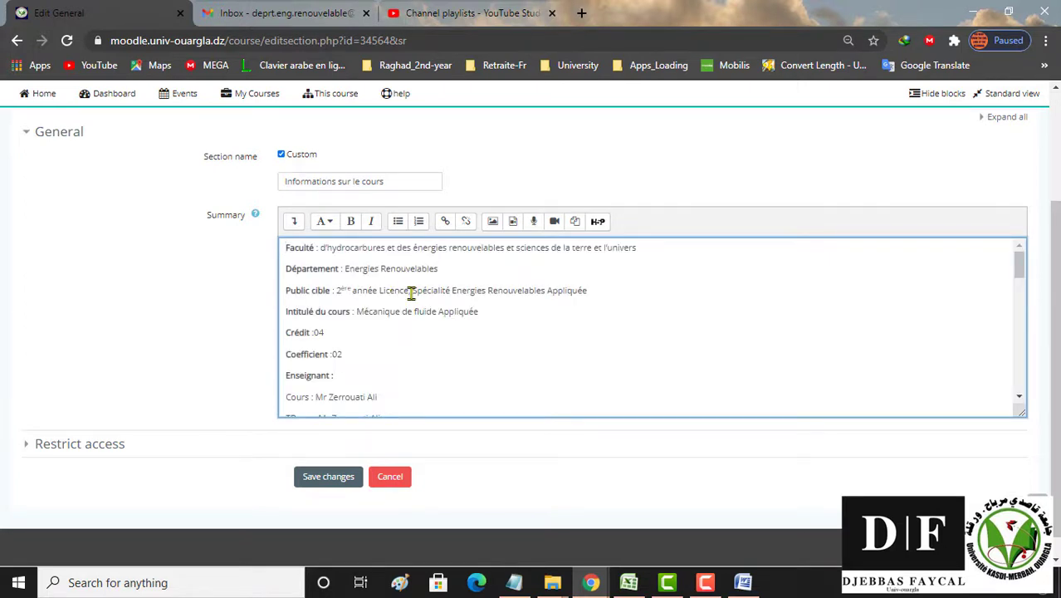
scroll(410, 292, "down", 3)
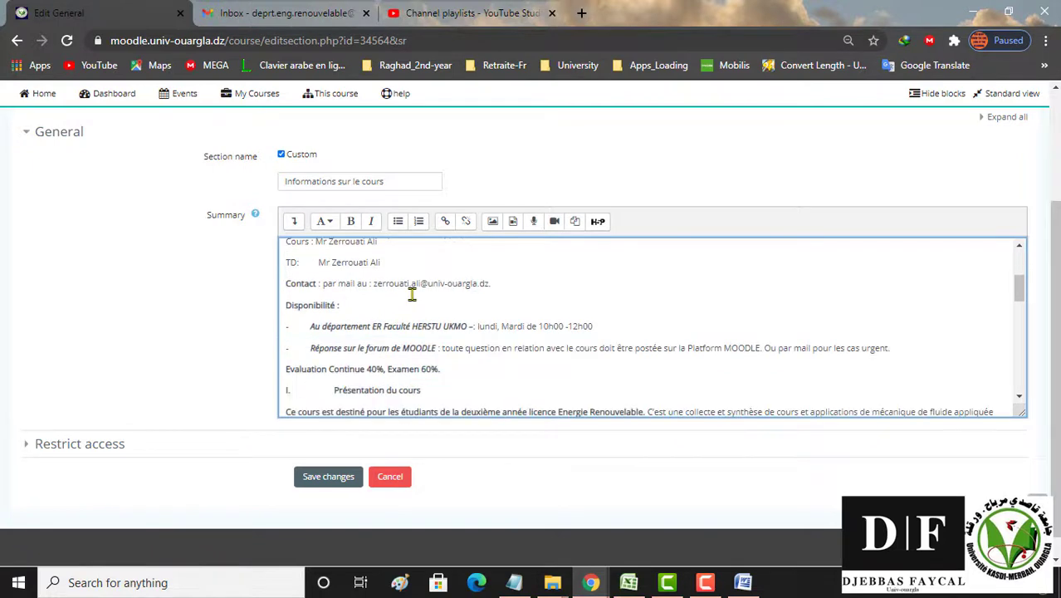
- Remove the "I." numbering and the indent spaces in front of the "Présentation du cours" heading in the summary
scroll(421, 326, "down", 2)
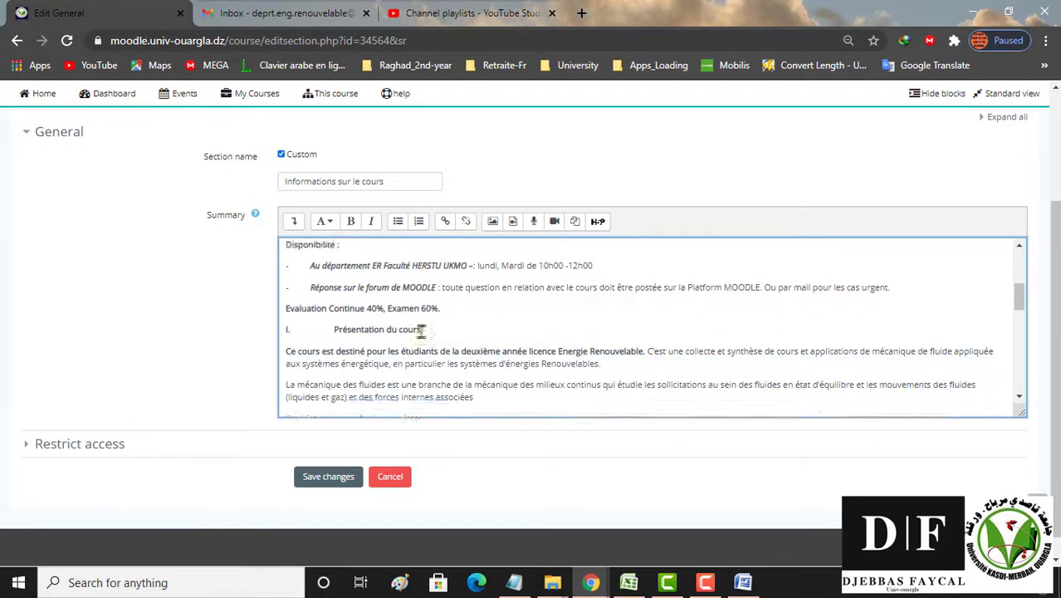
left_click(282, 311)
key("Delete")
key("Delete")
key("Delete")
key("Delete")
key("Delete")
key("Delete")
key("Delete")
key("Delete")
key("Delete")
key("Delete")
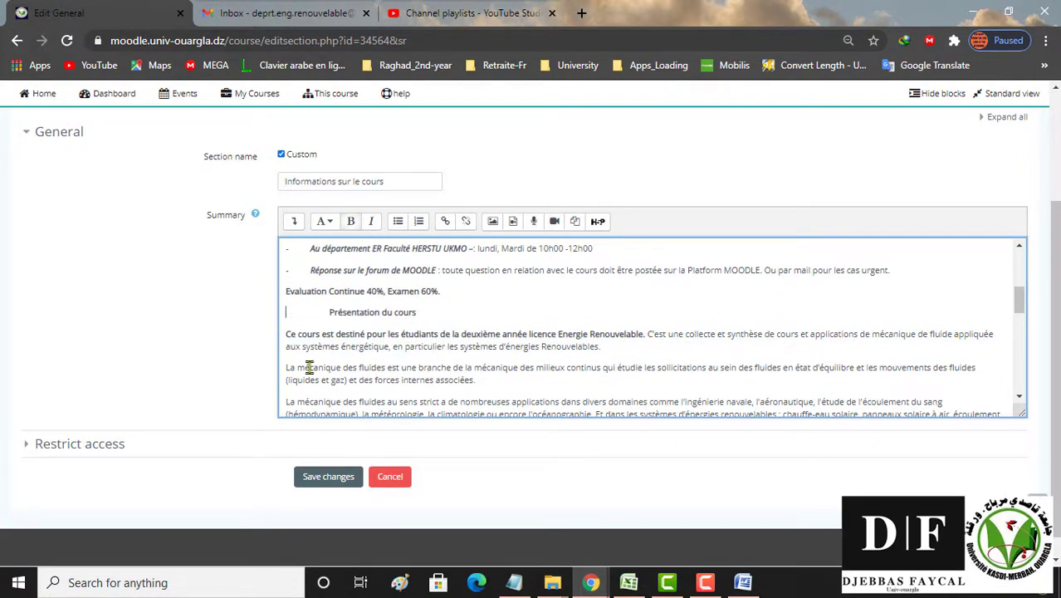
key("Delete")
key("Delete")
key("Delete")
key("Delete")
key("Delete")
key("Delete")
key("Delete")
key("Delete")
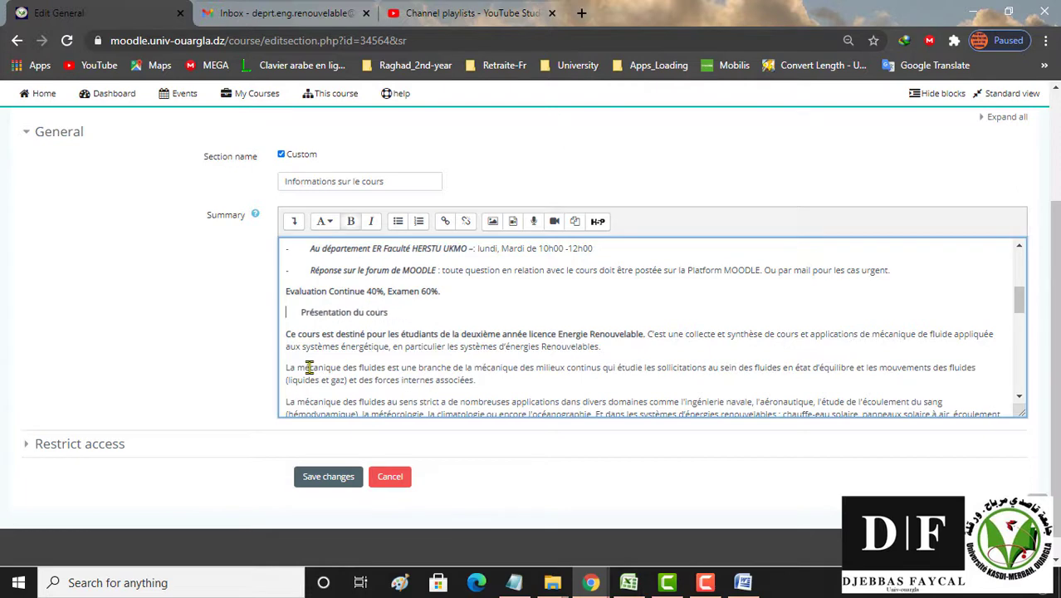
key("Delete")
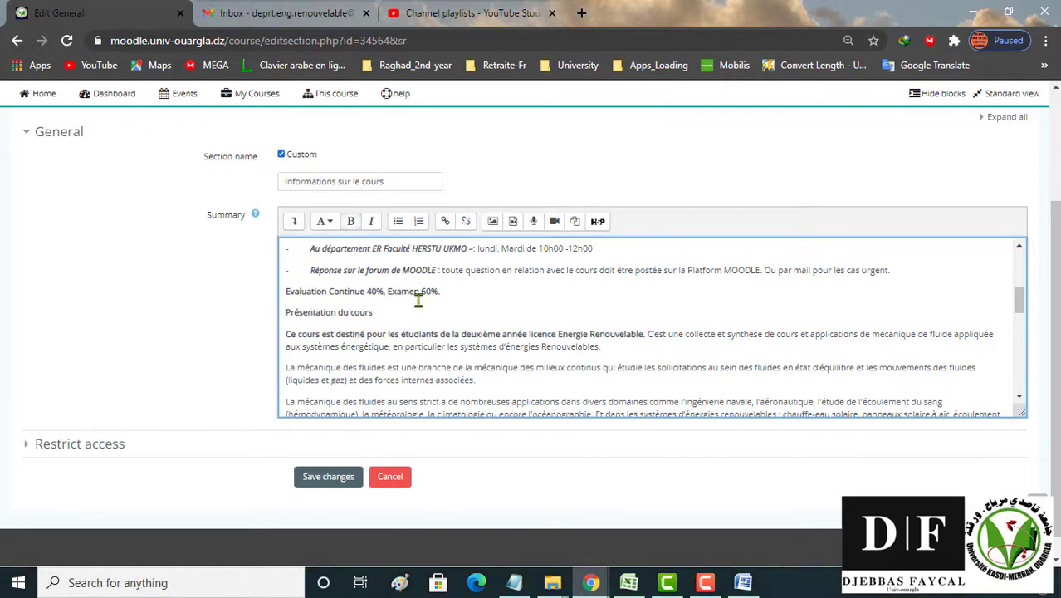
- Delete the "III. Vidéo Description du cours" line and the blank lines around it from the summary
scroll(420, 299, "up", 1)
scroll(415, 307, "down", 7)
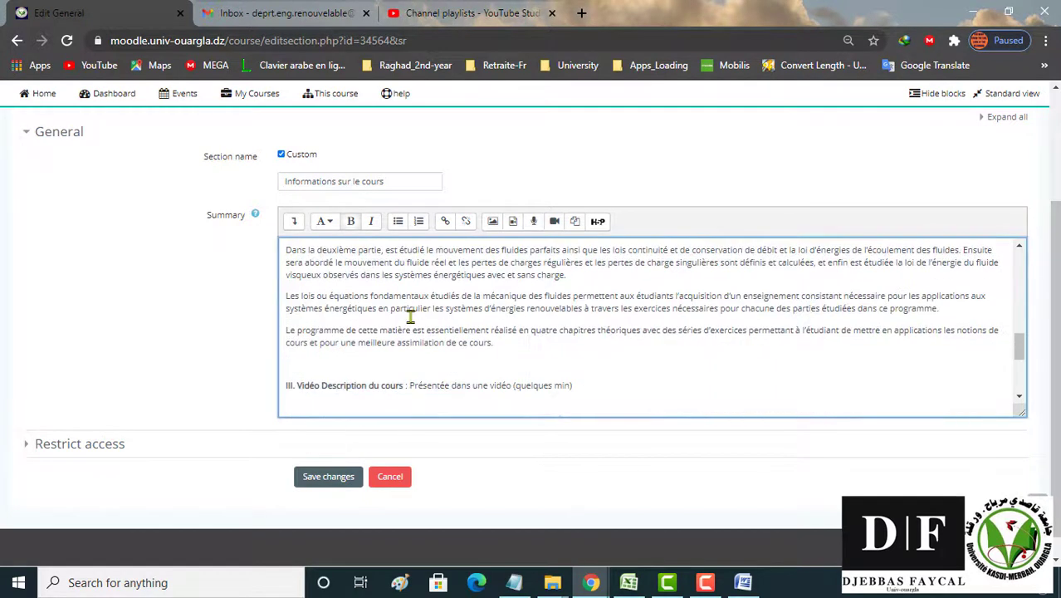
left_click_drag(286, 385, 569, 385)
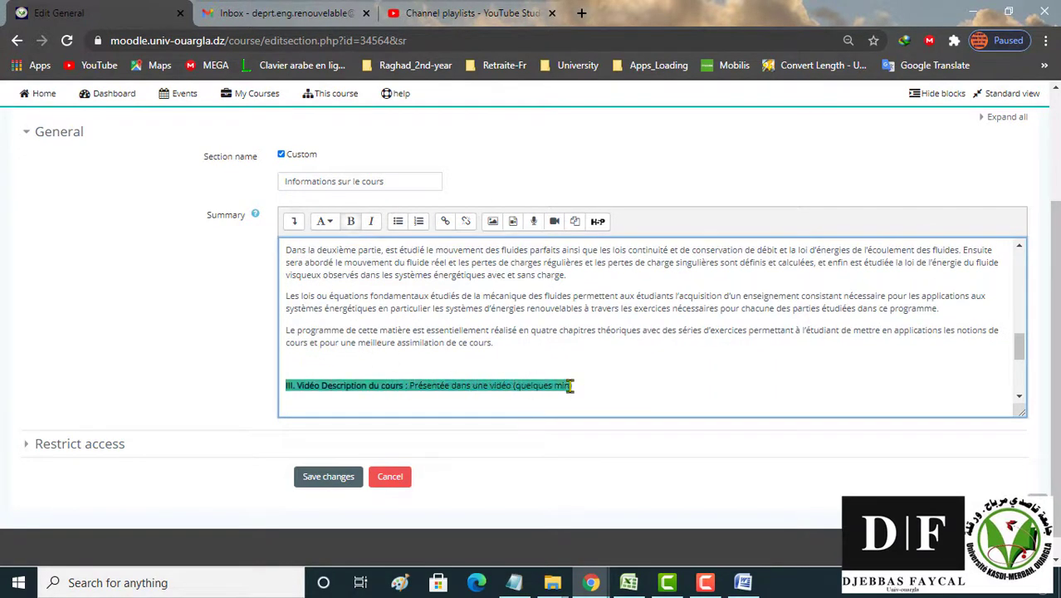
key("Delete")
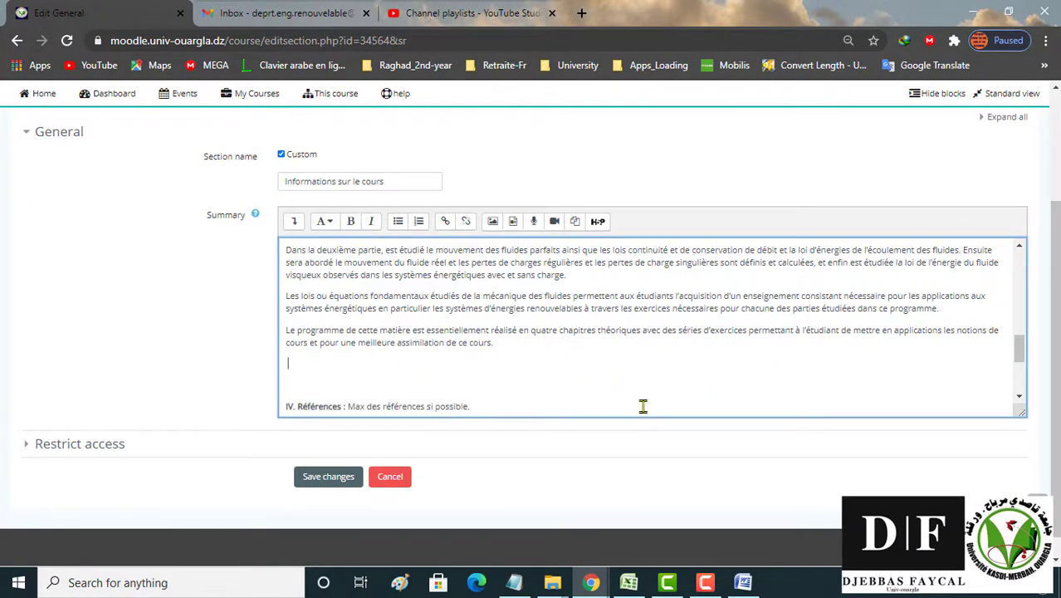
key("Delete")
key("Delete")
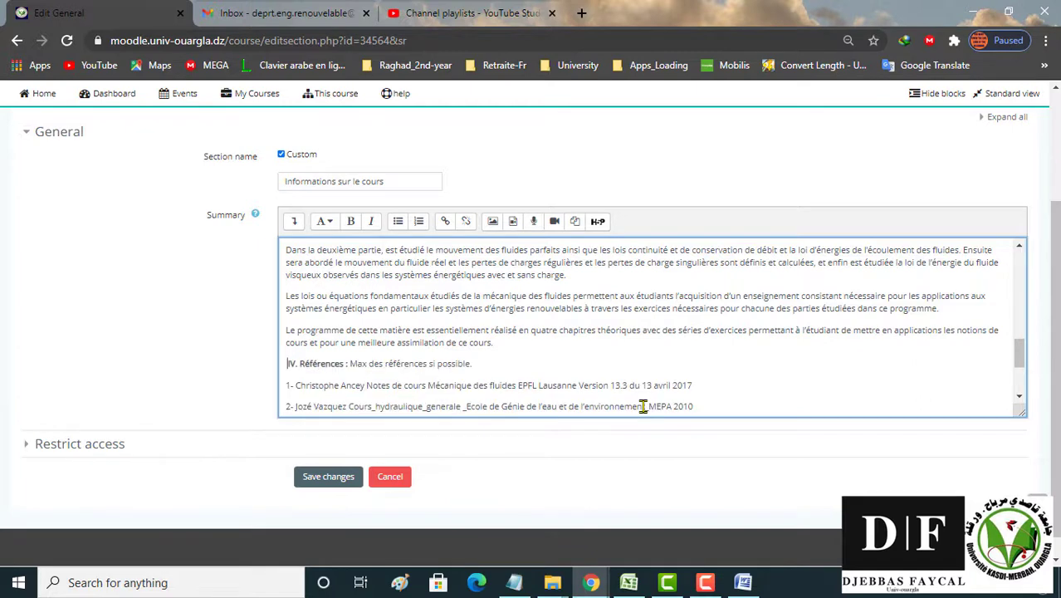
- Remove the "IV." numbering in front of the "Références" heading in the summary
key("Delete")
key("Delete")
key("Delete")
key("Delete")
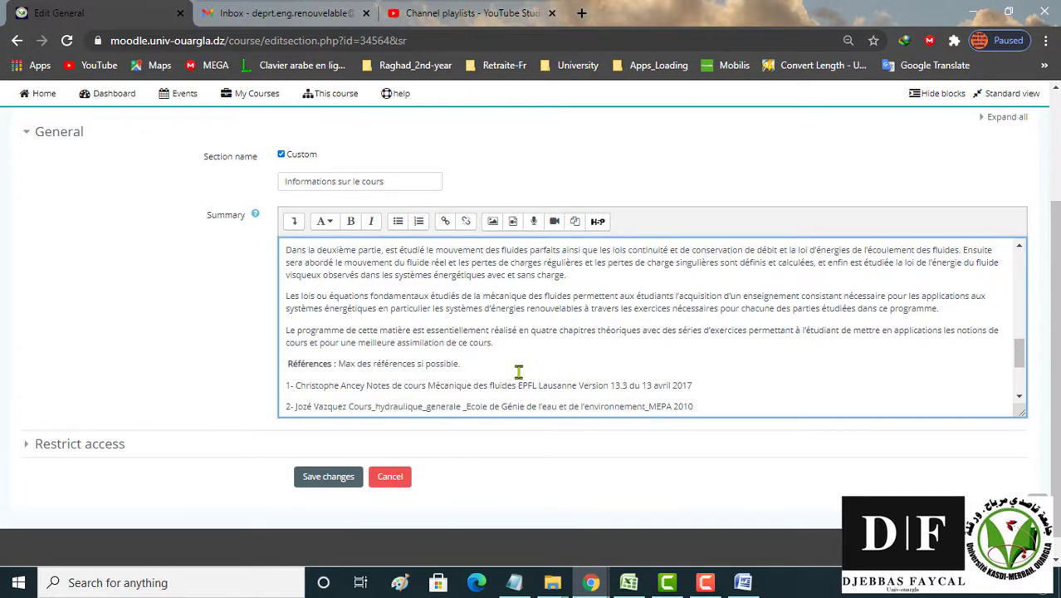
- Delete the blank line after the seventh reference at the summary's end and save the section
scroll(518, 371, "down", 5)
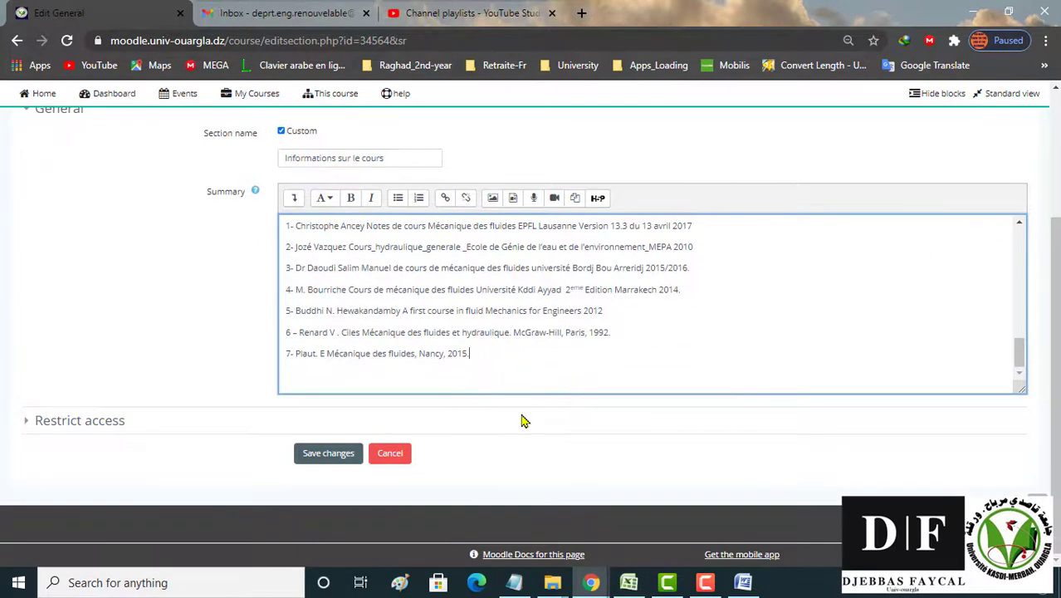
key("Delete")
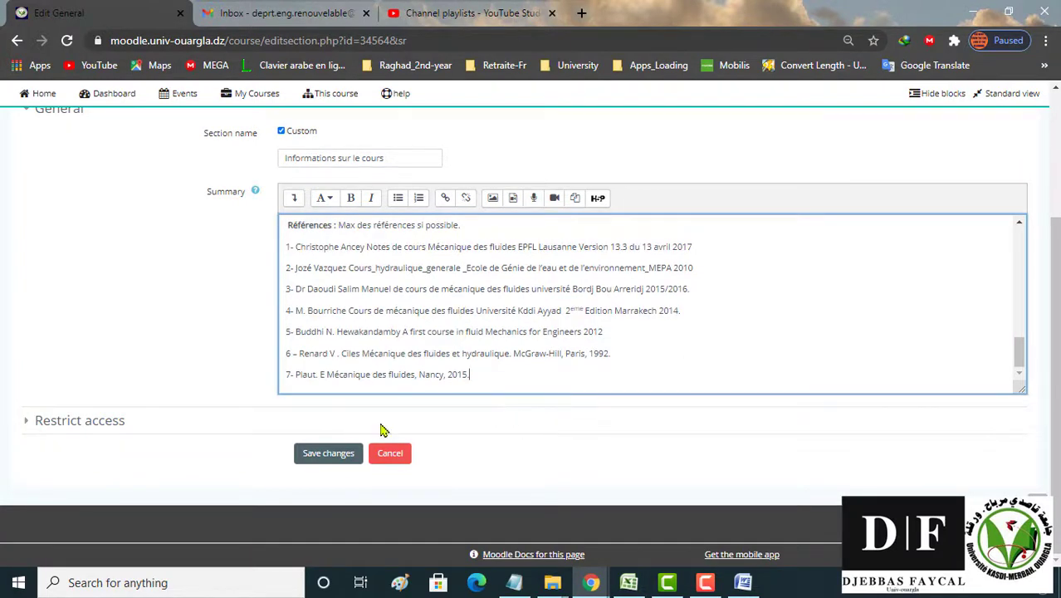
scroll(438, 313, "up", 5)
scroll(417, 328, "down", 4)
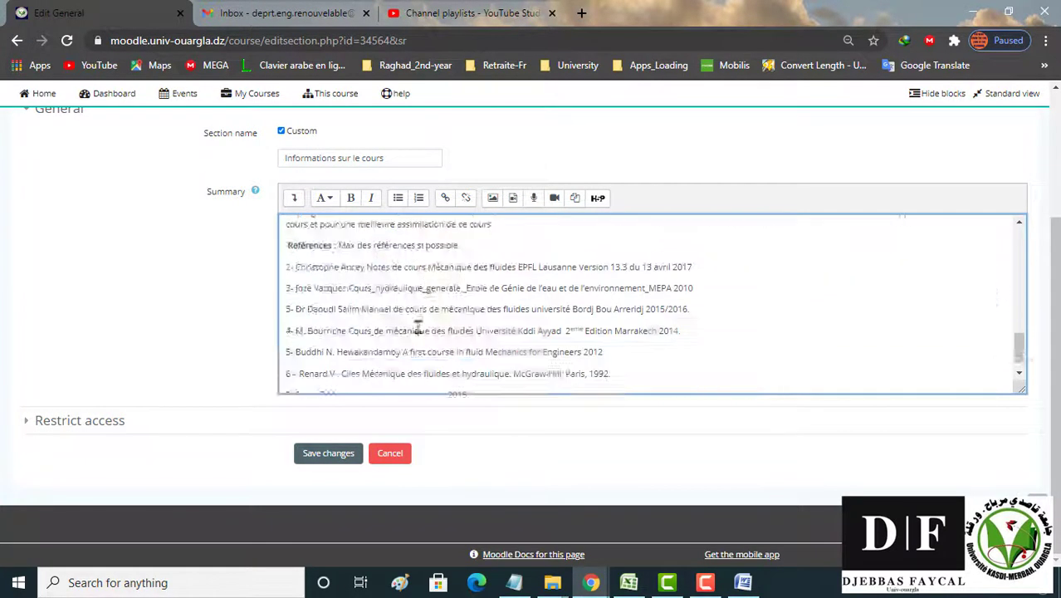
left_click(331, 458)
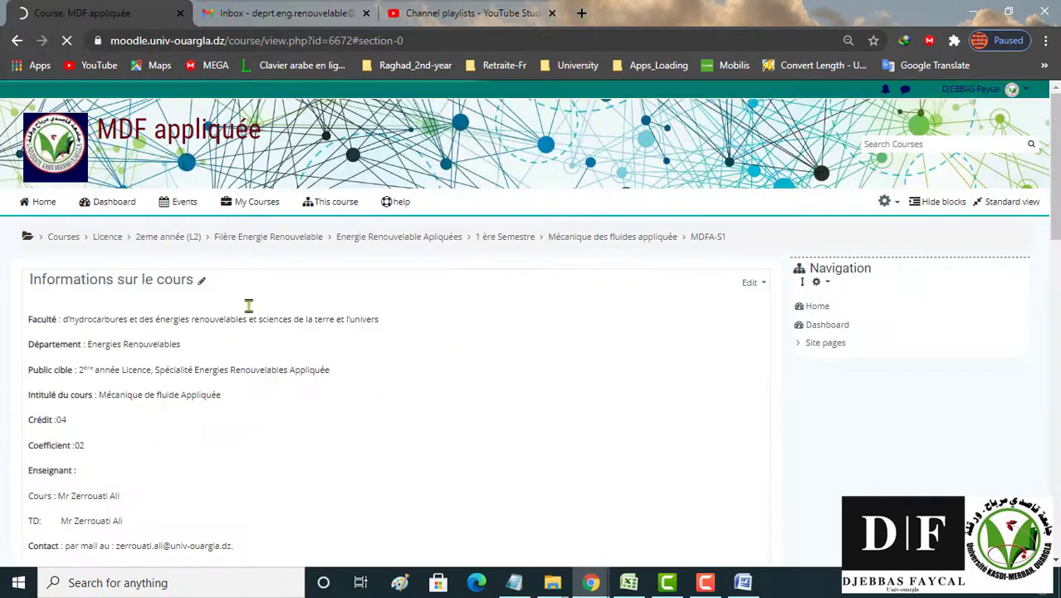
- Review the "Informations sur le cours" section on the course page, from Faculté down to the list of references
scroll(428, 359, "down", 3)
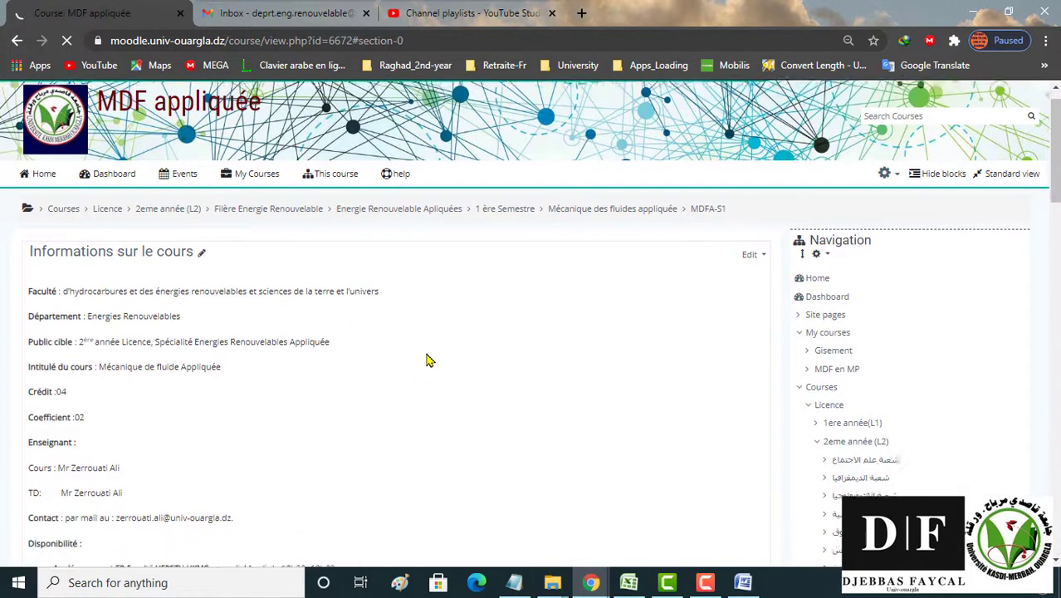
scroll(428, 359, "down", 10)
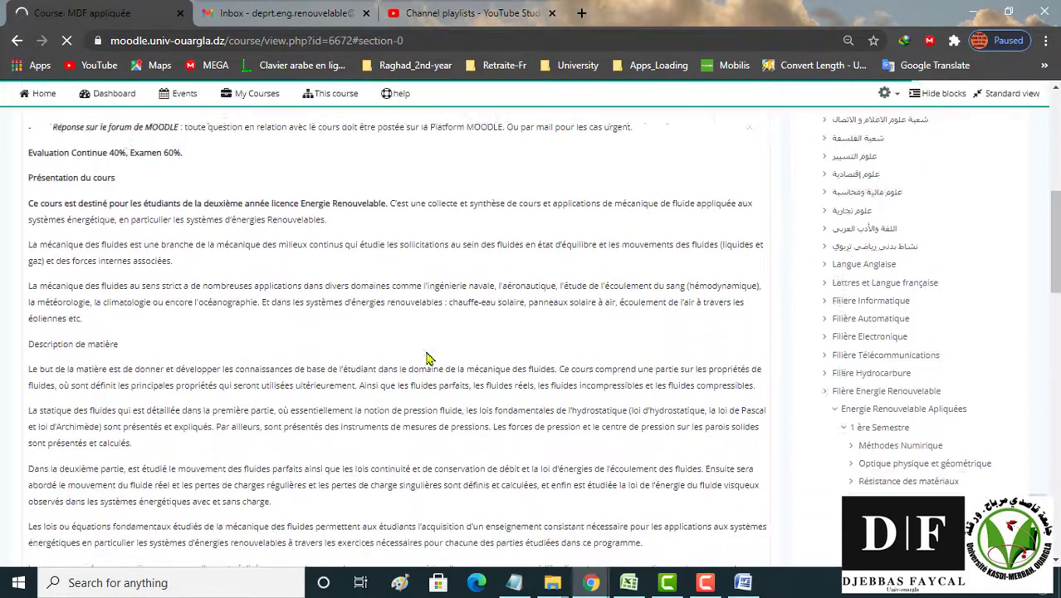
scroll(421, 349, "up", 8)
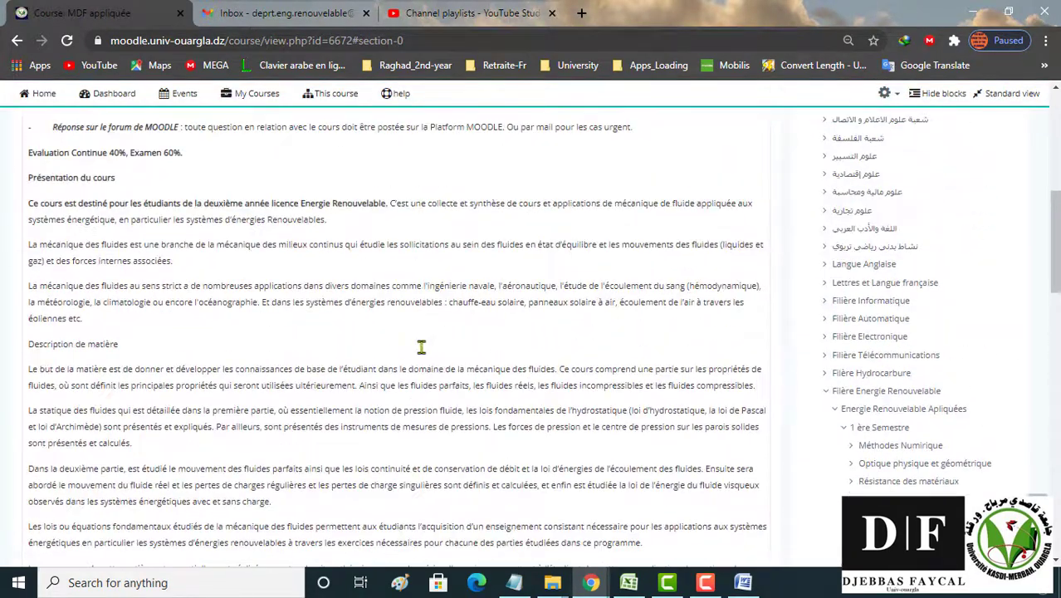
scroll(336, 252, "up", 1)
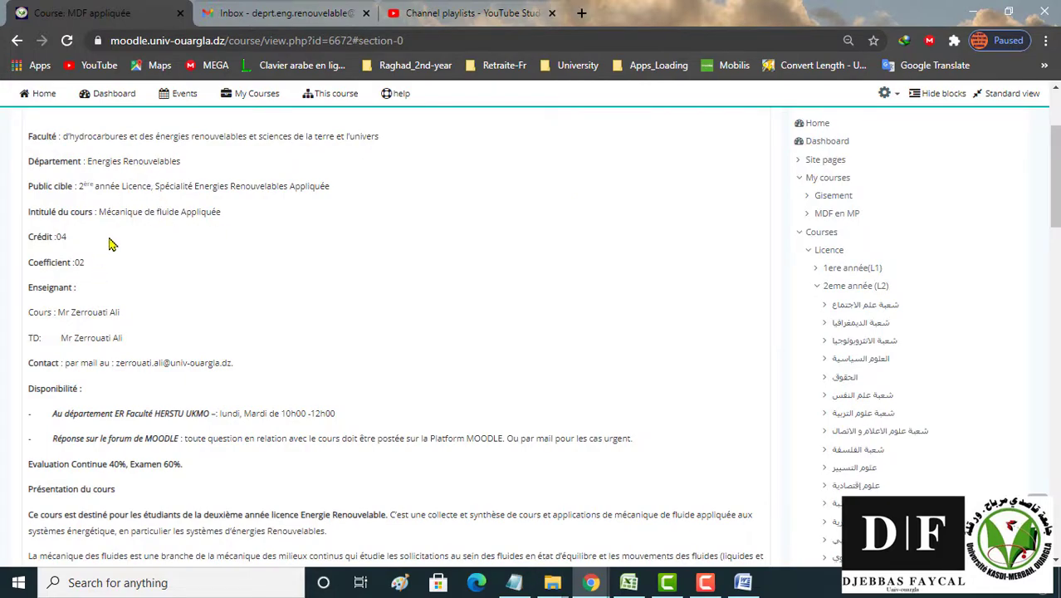
scroll(104, 347, "down", 6)
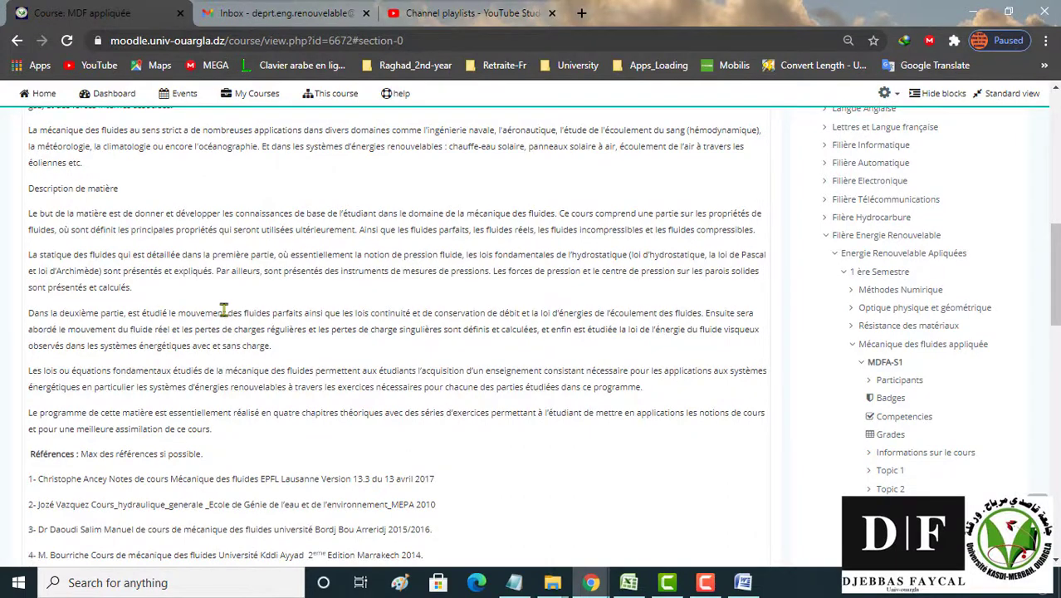
scroll(197, 401, "down", 3)
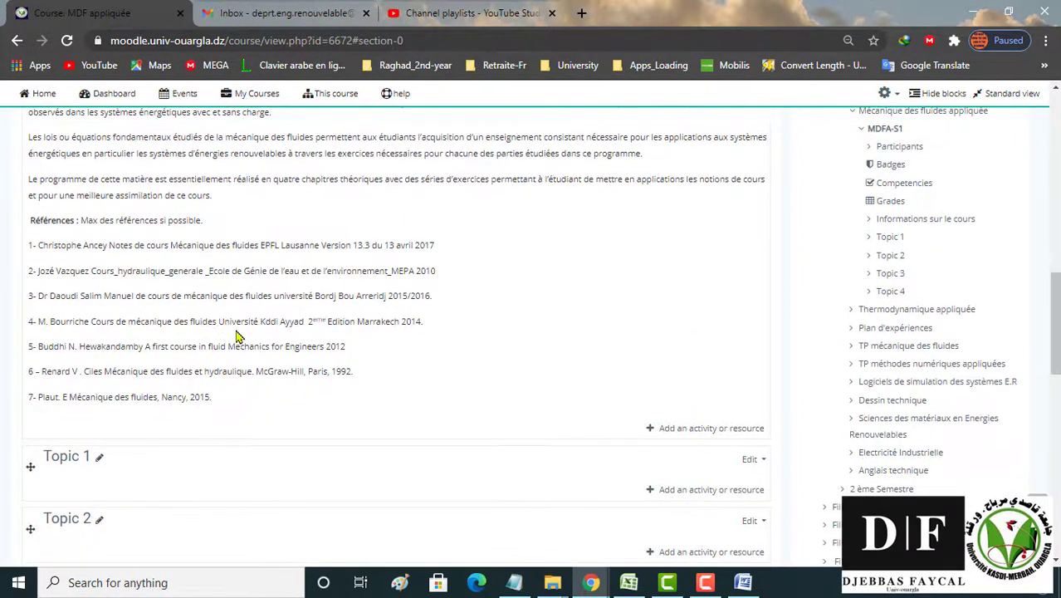
left_click(692, 437)
scroll(282, 371, "down", 3)
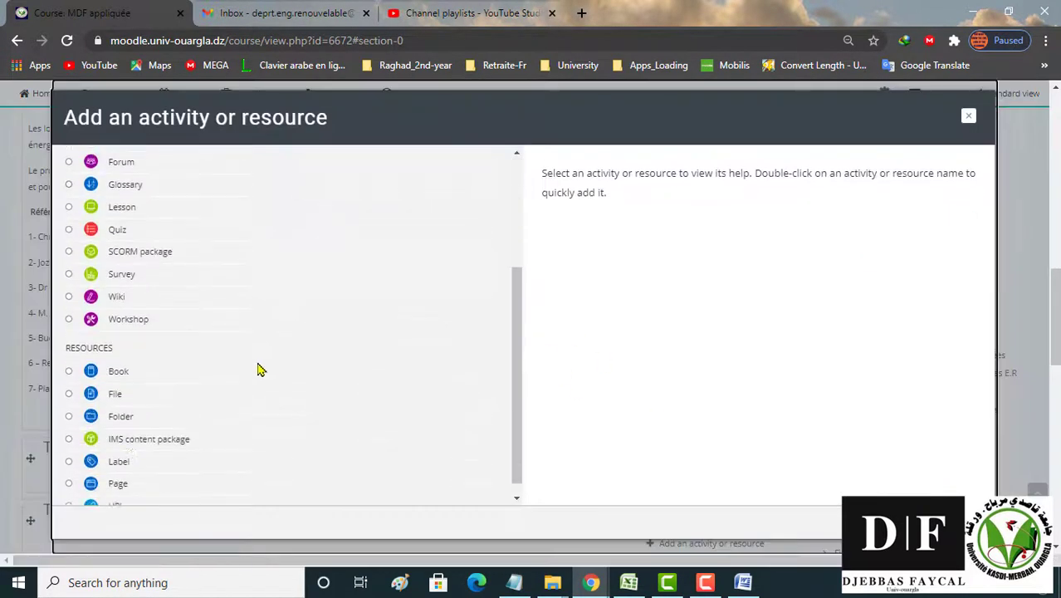
left_click(104, 415)
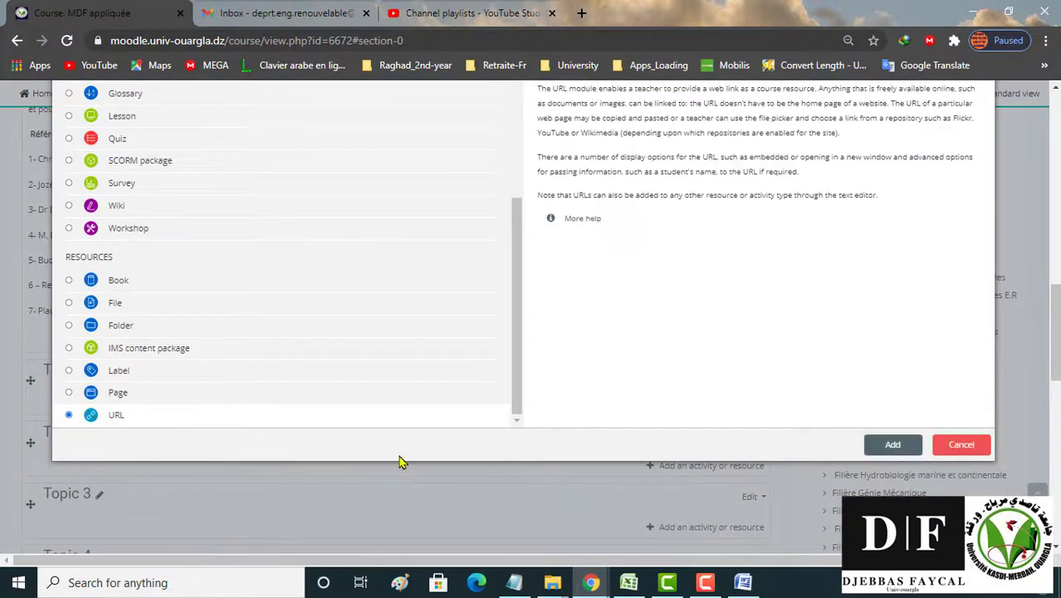
left_click(886, 445)
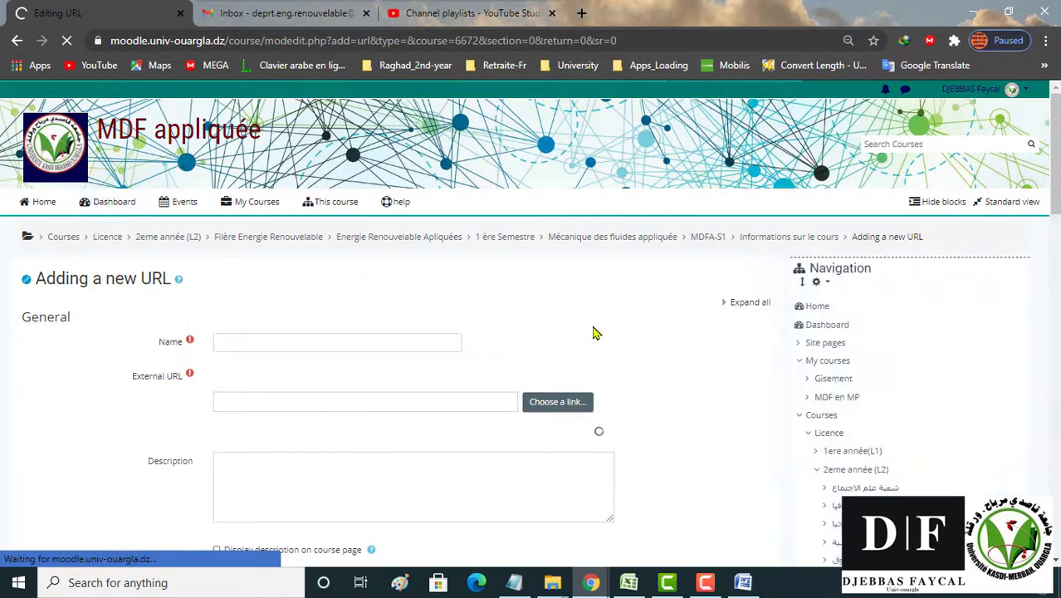
scroll(475, 352, "down", 1)
scroll(474, 352, "down", 2)
scroll(166, 216, "up", 3)
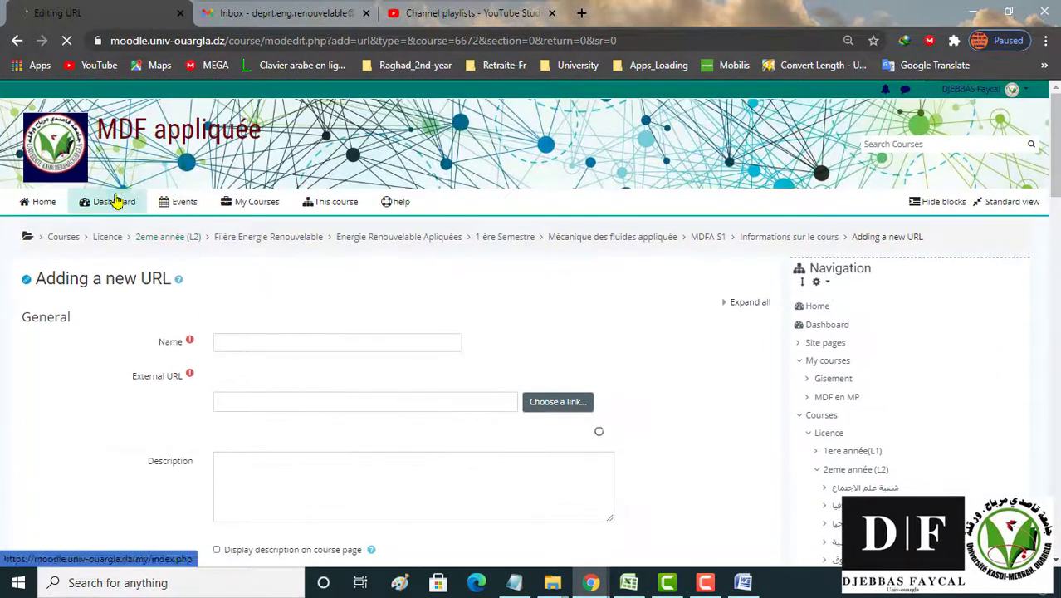
scroll(344, 352, "down", 6)
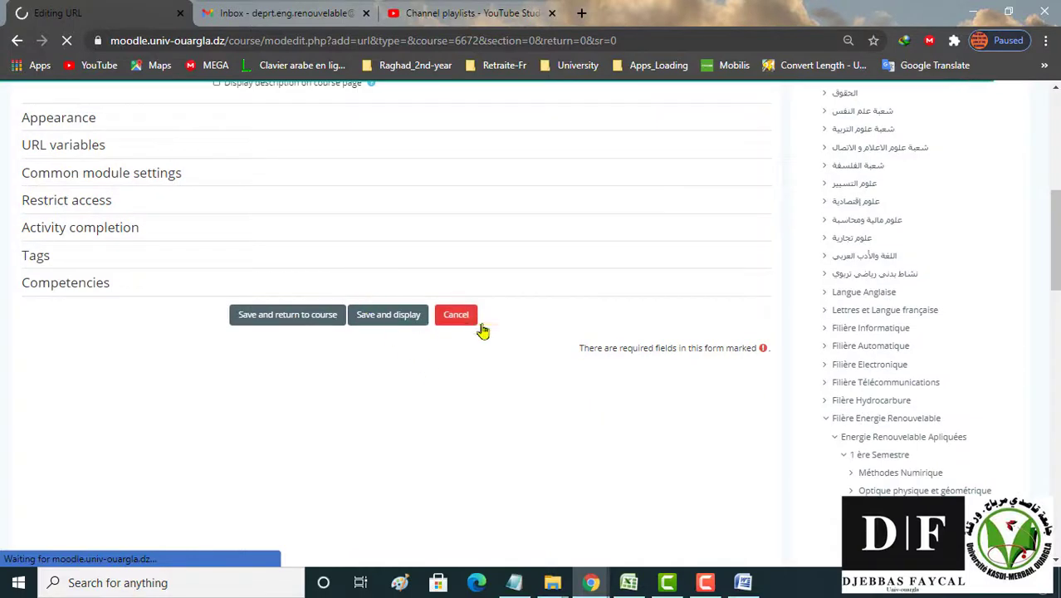
scroll(423, 247, "up", 2)
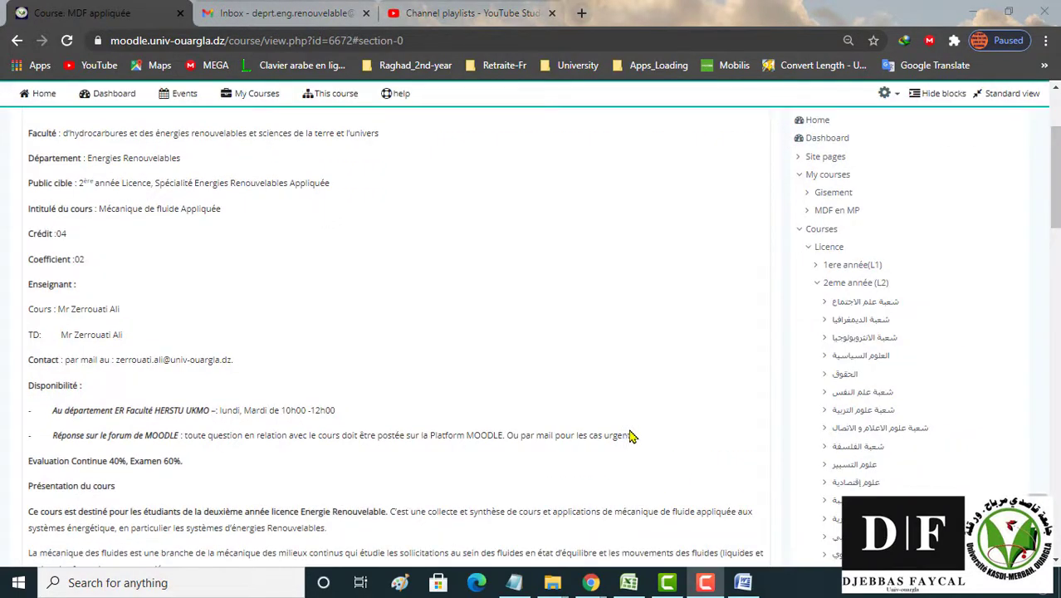
- Add a URL resource to the "Informations sur le cours" section, below the references
scroll(655, 440, "down", 10)
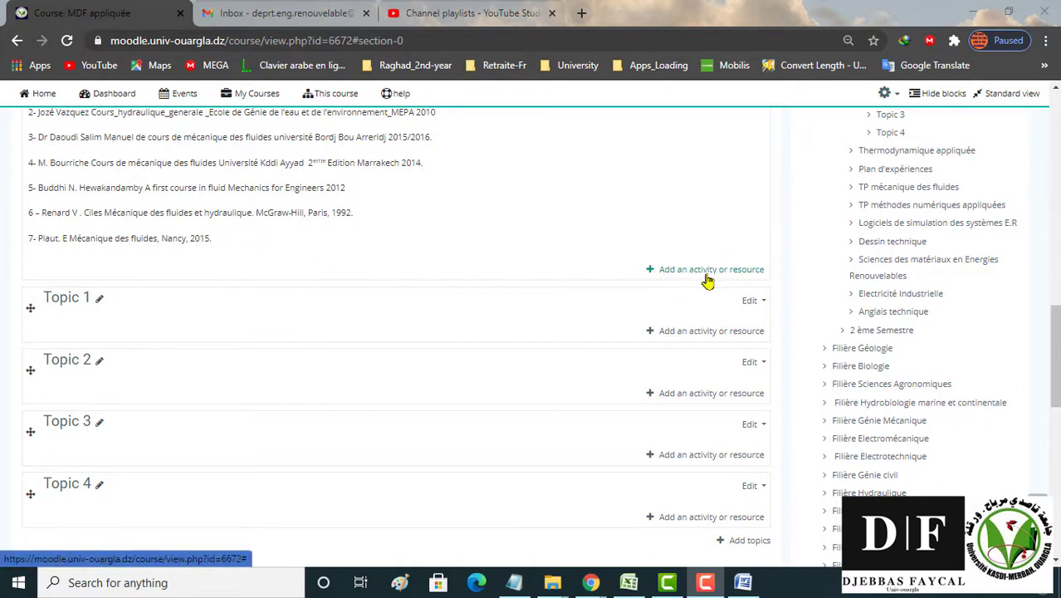
left_click(663, 277)
scroll(308, 339, "down", 3)
scroll(269, 373, "down", 2)
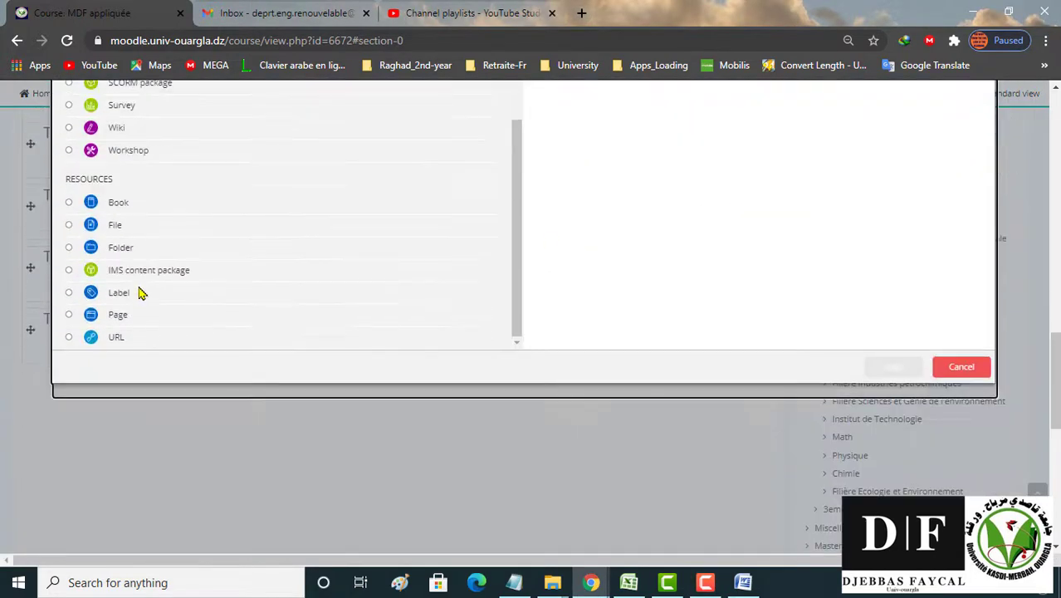
left_click(91, 340)
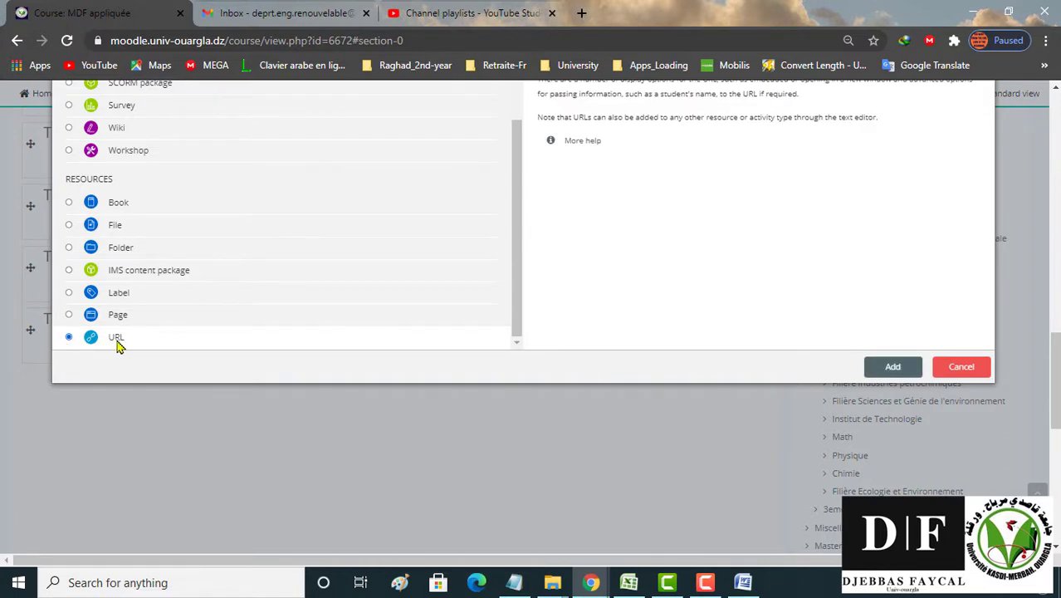
left_click(891, 366)
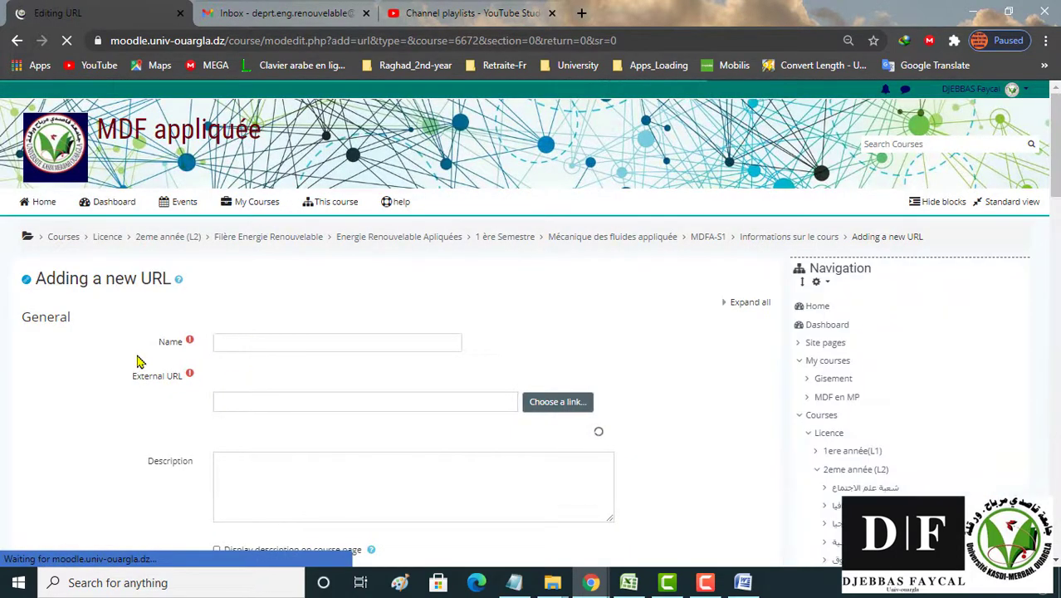
- Name the new URL resource "Video du Module" and move on to its external URL
scroll(216, 303, "down", 1)
left_click(238, 262)
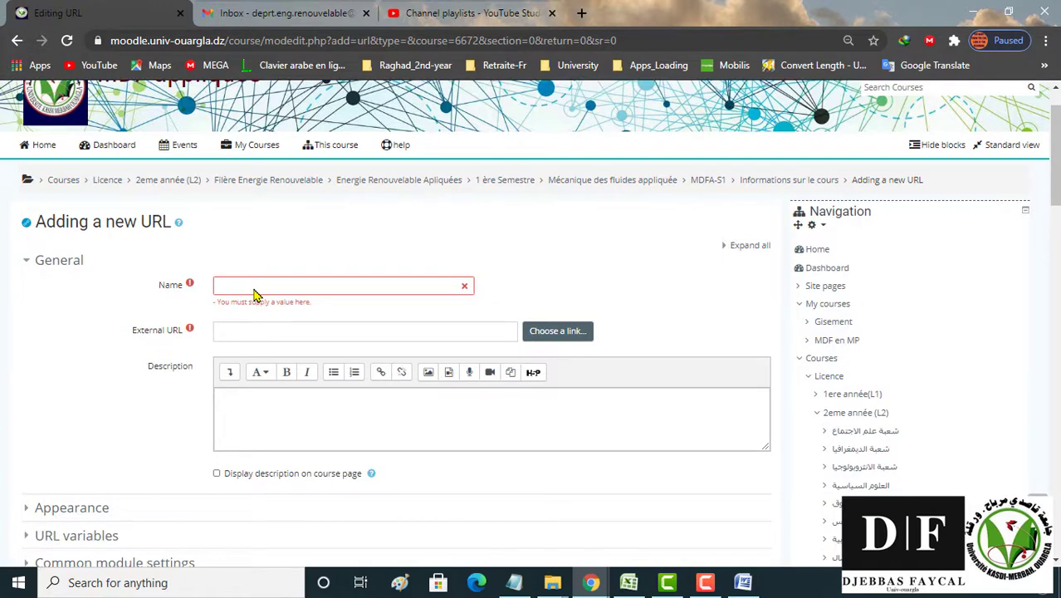
left_click(233, 282)
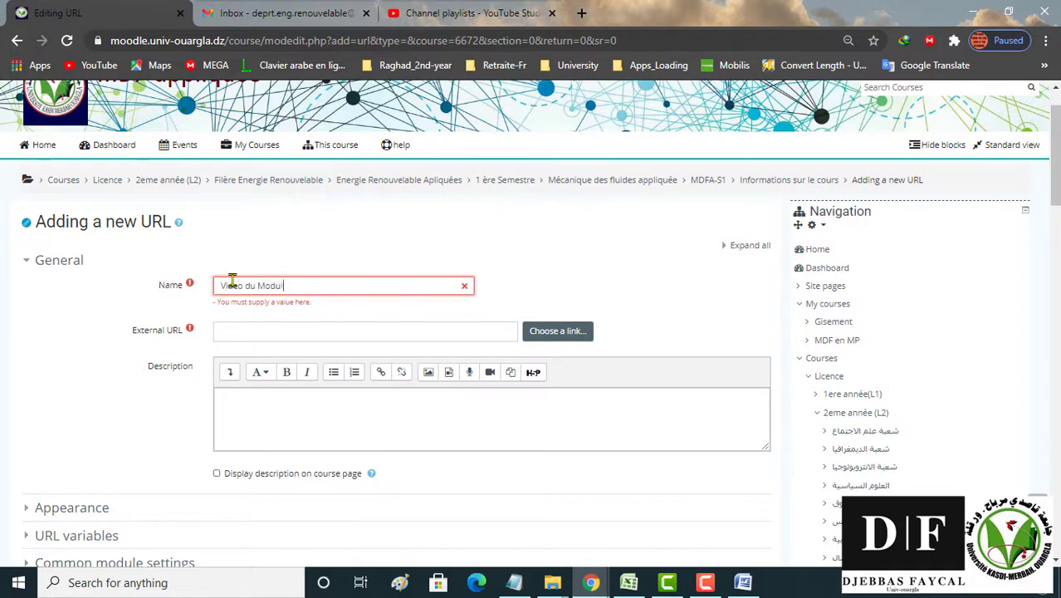
left_click(226, 334)
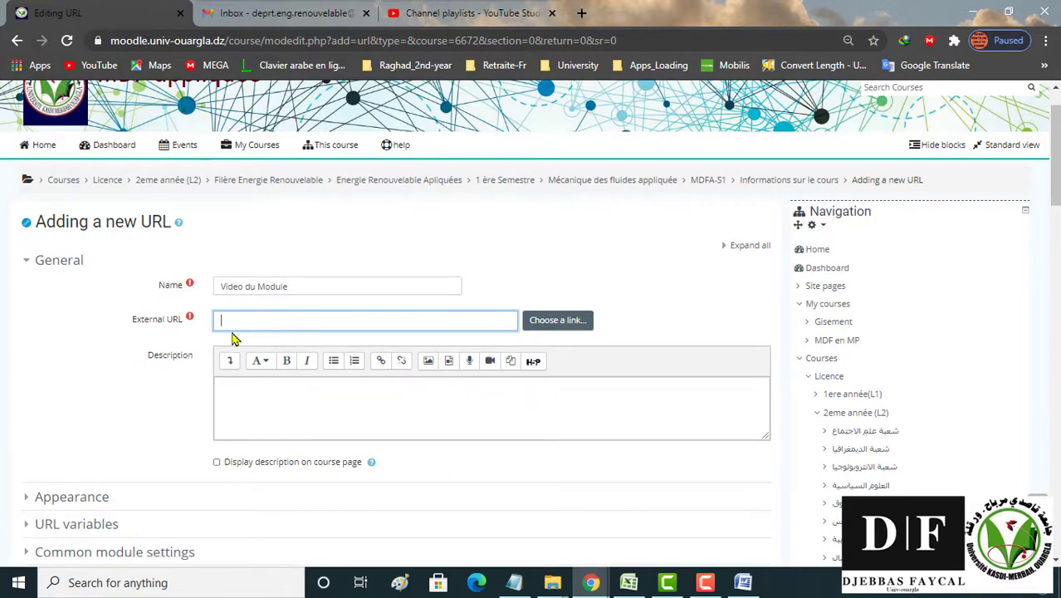
- Switch to YouTube Studio and open the course teacher's playlist described as "Deprt. Energie Renouvelable"
left_click(454, 14)
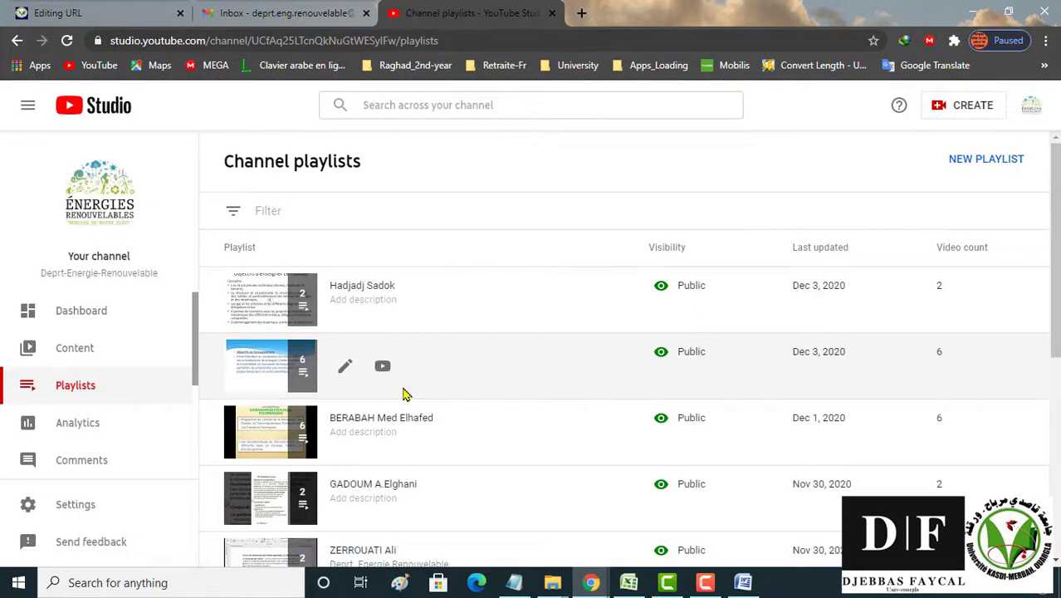
scroll(396, 419, "down", 3)
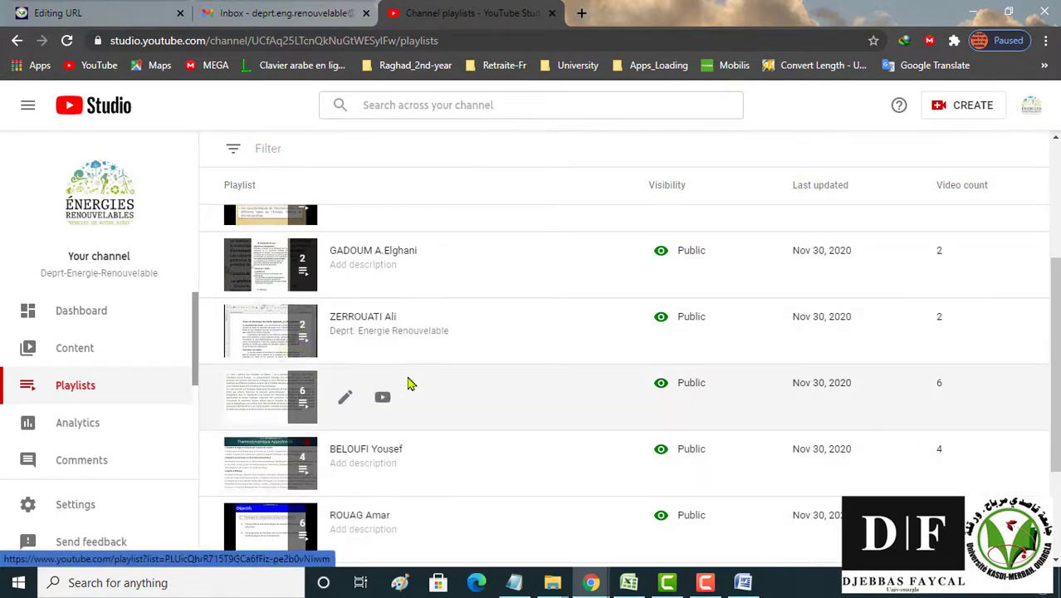
left_click(277, 329)
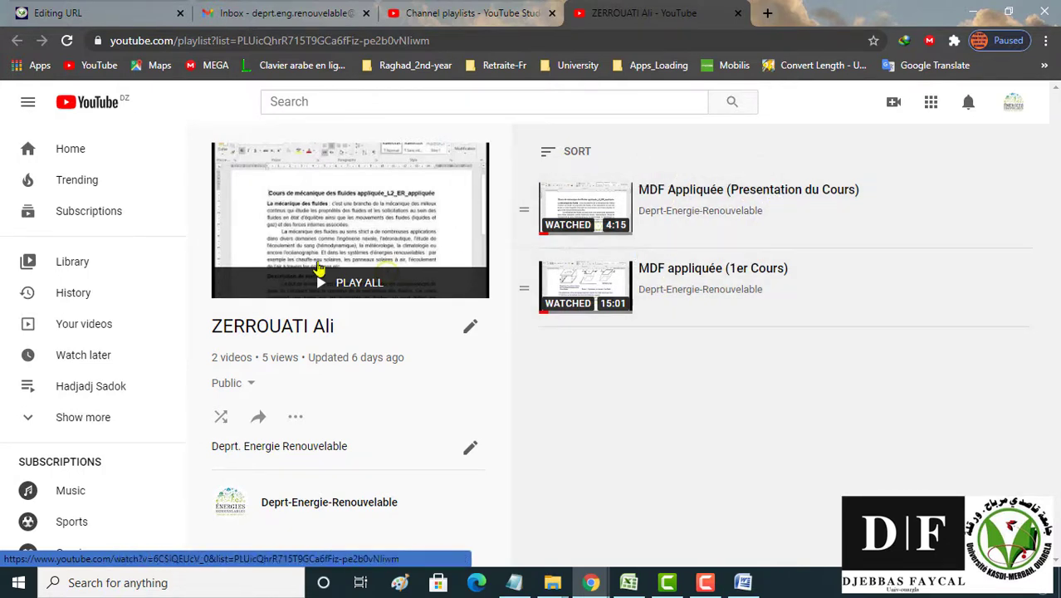
- Open the playlist's "MDF Appliquée (Presentation du Cours)" video, pause playback, and copy its playlist web address
left_click(672, 214)
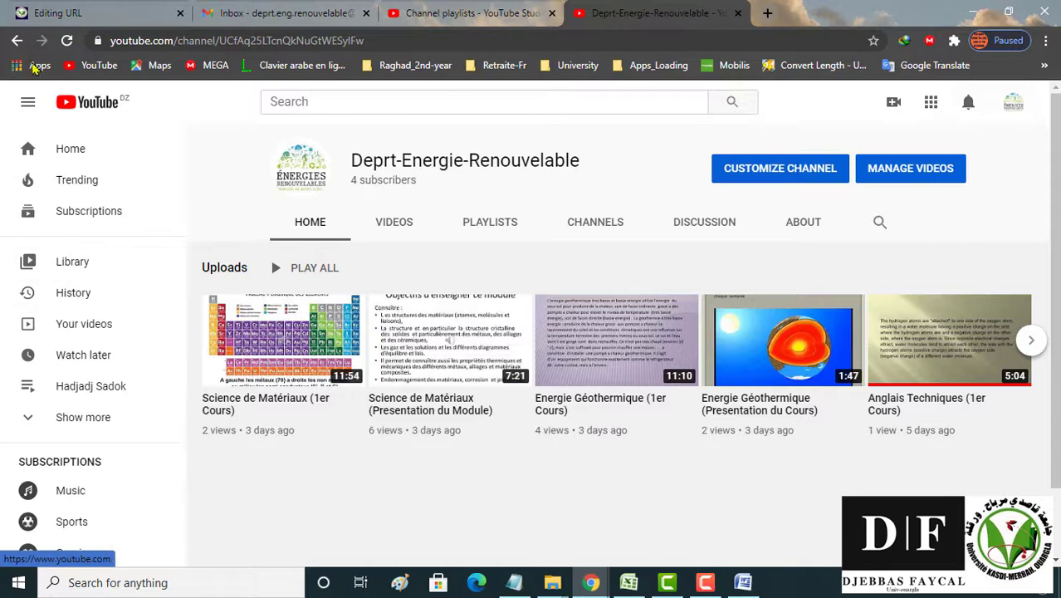
left_click(17, 39)
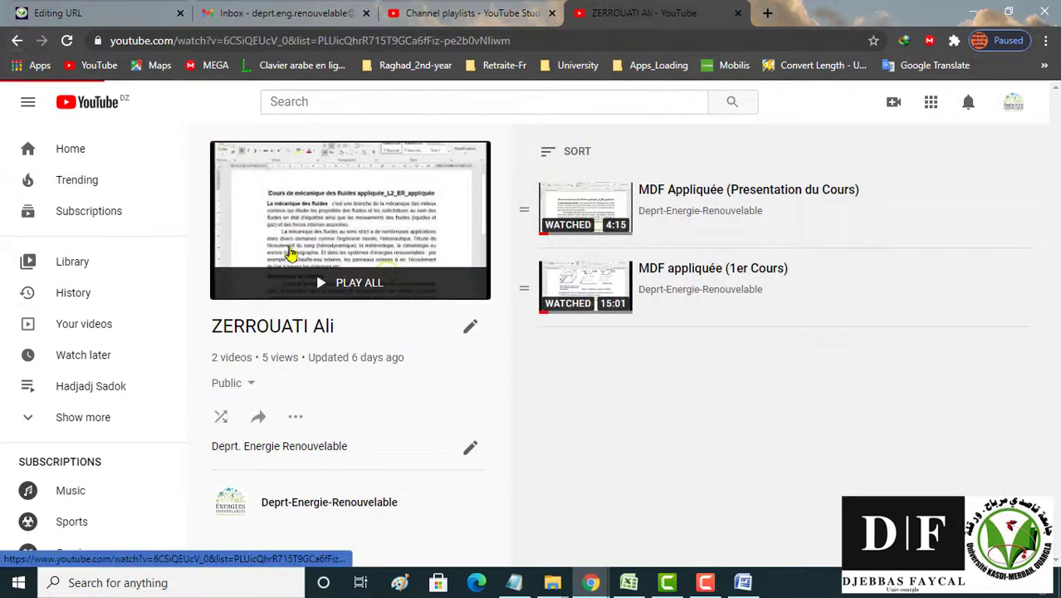
left_click(289, 254)
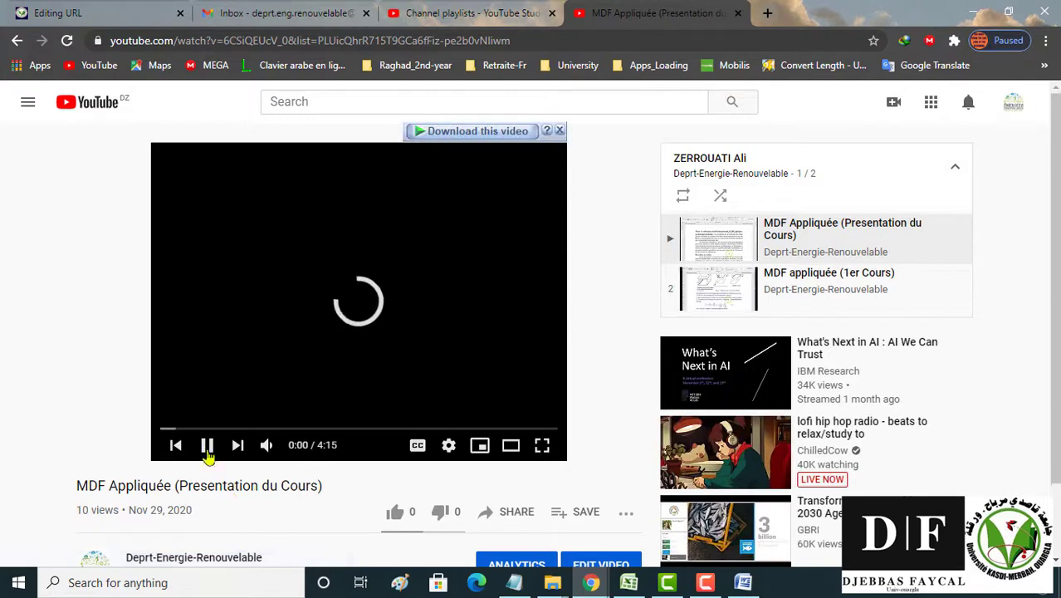
left_click(207, 445)
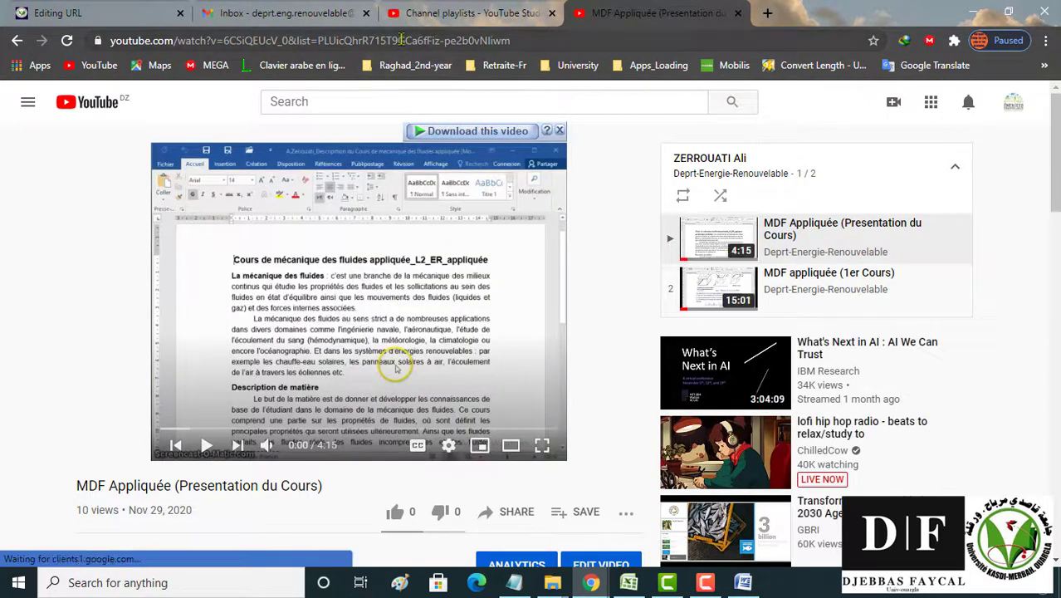
left_click(449, 41)
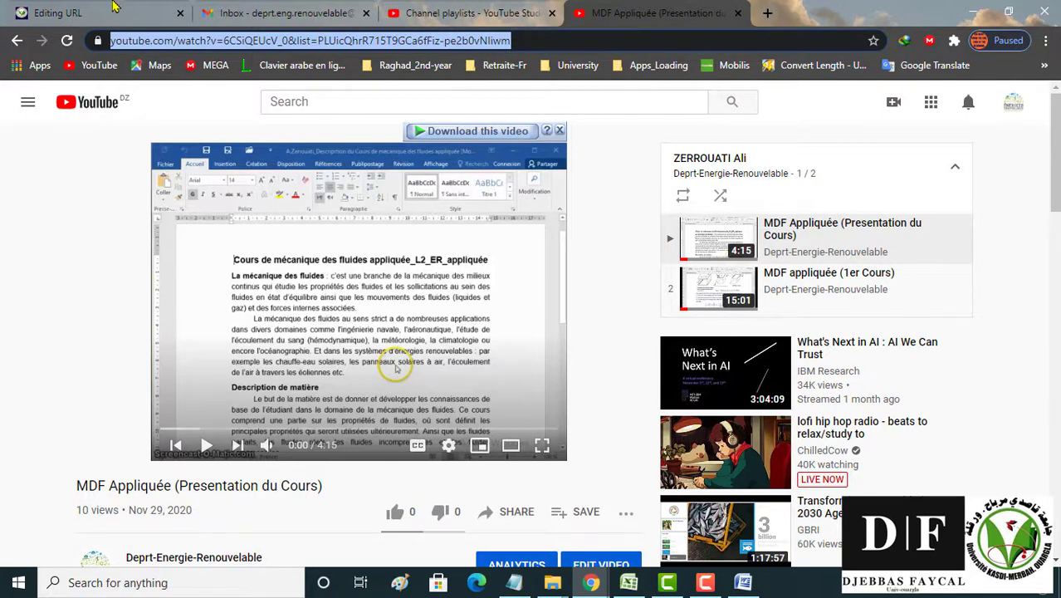
- Return to the Moodle form for the new URL and paste the copied YouTube link as its external URL
left_click(94, 10)
left_click(270, 322)
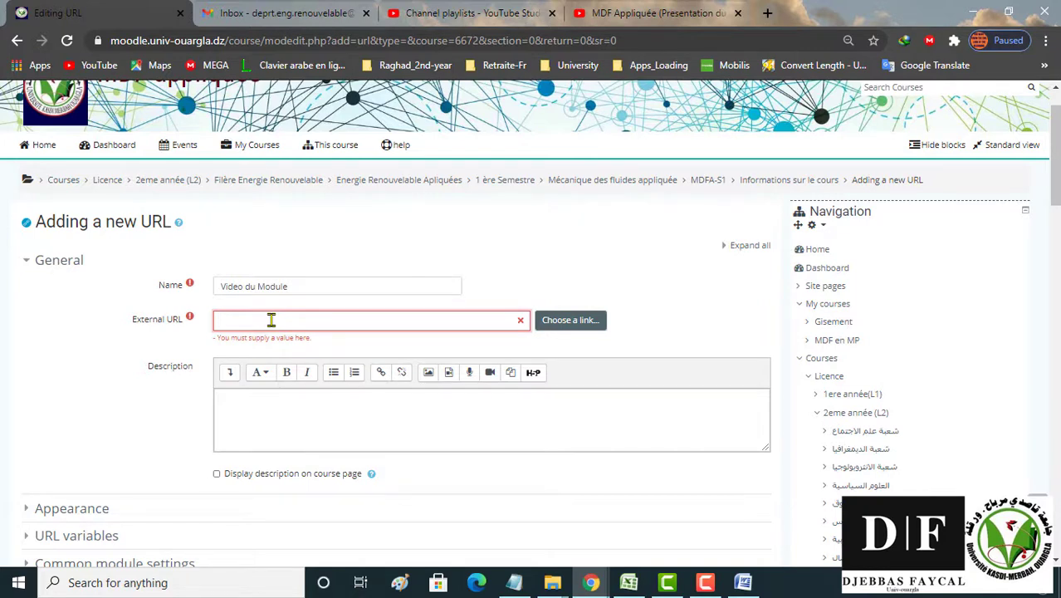
type("https://www.youtube.com/watch?v=6CSiQEUcV_0&list=PLUicQhrR715T9GCa6fFiz-pe2b0vNliwm")
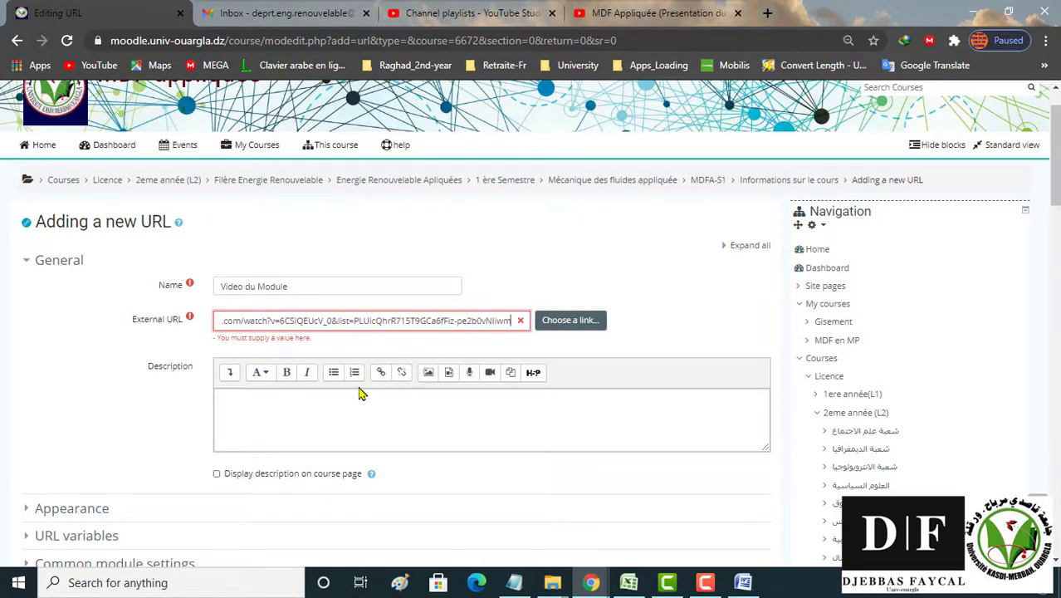
- Enter the description "Video du Module ....Cliquez Ici" in bold italic and have it displayed on the course page
scroll(359, 393, "down", 1)
left_click(274, 408)
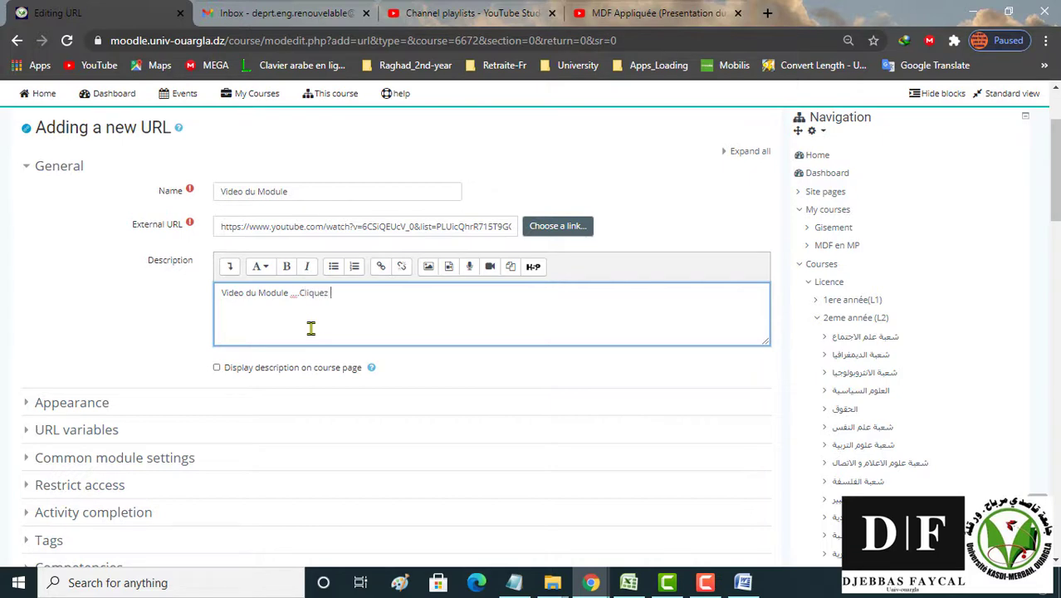
left_click_drag(392, 293, 66, 300)
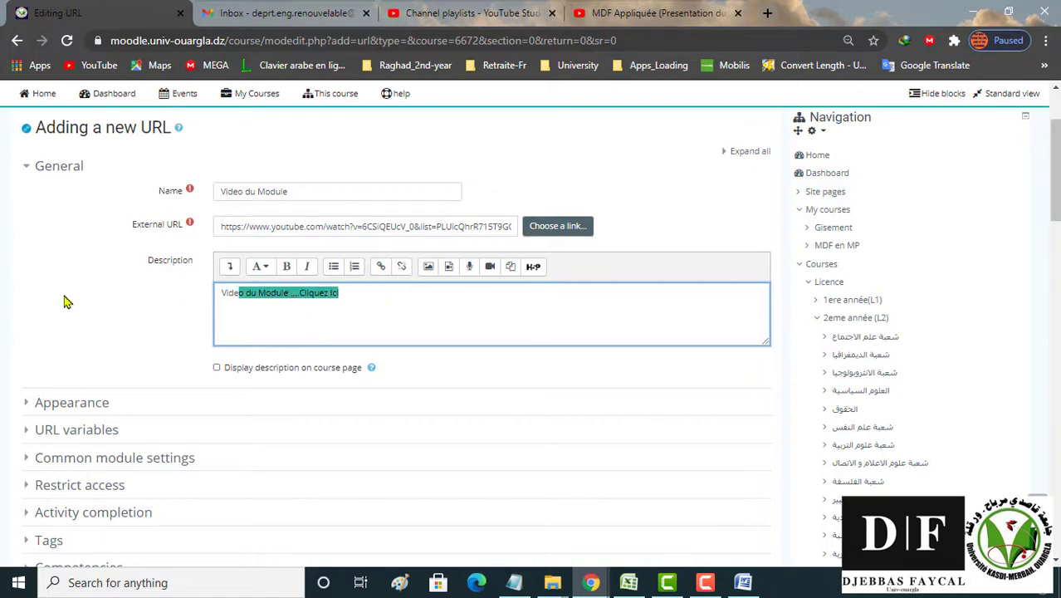
left_click(306, 267)
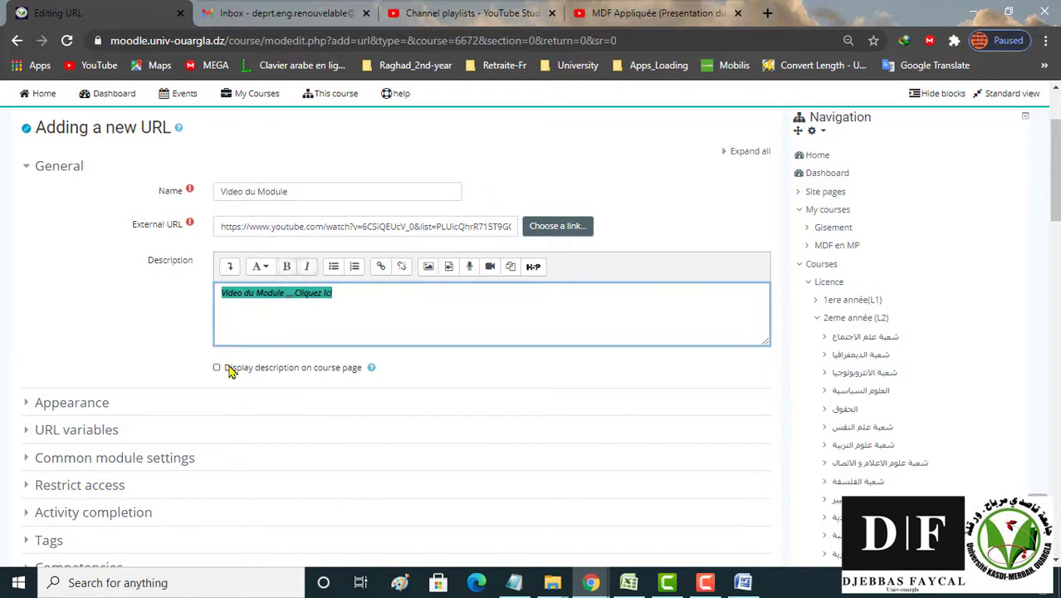
left_click(217, 367)
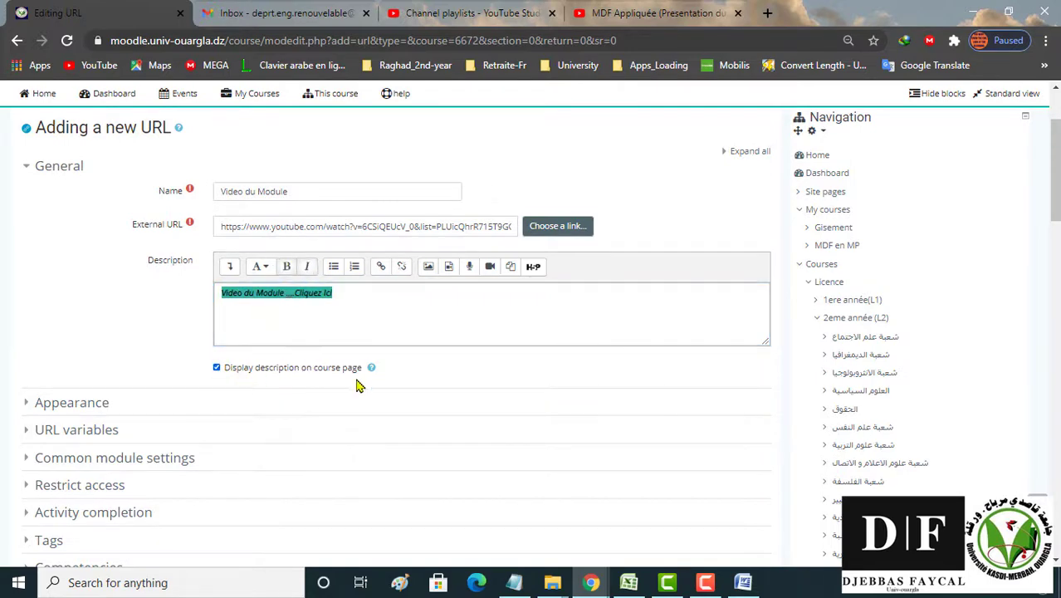
- Set the URL resource's appearance to Embed, then save it and return to the course
left_click(71, 405)
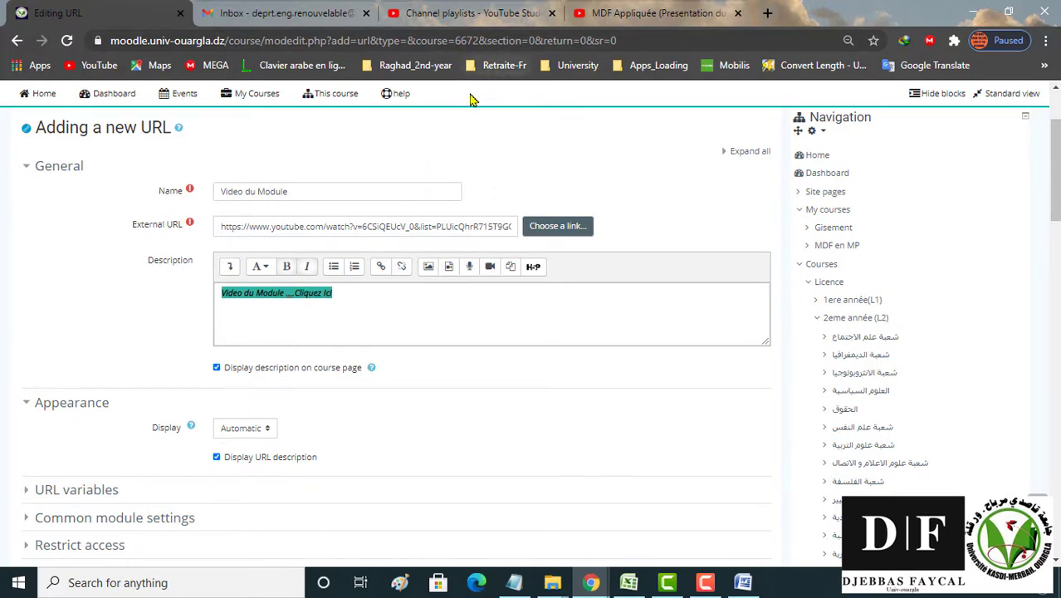
left_click(259, 428)
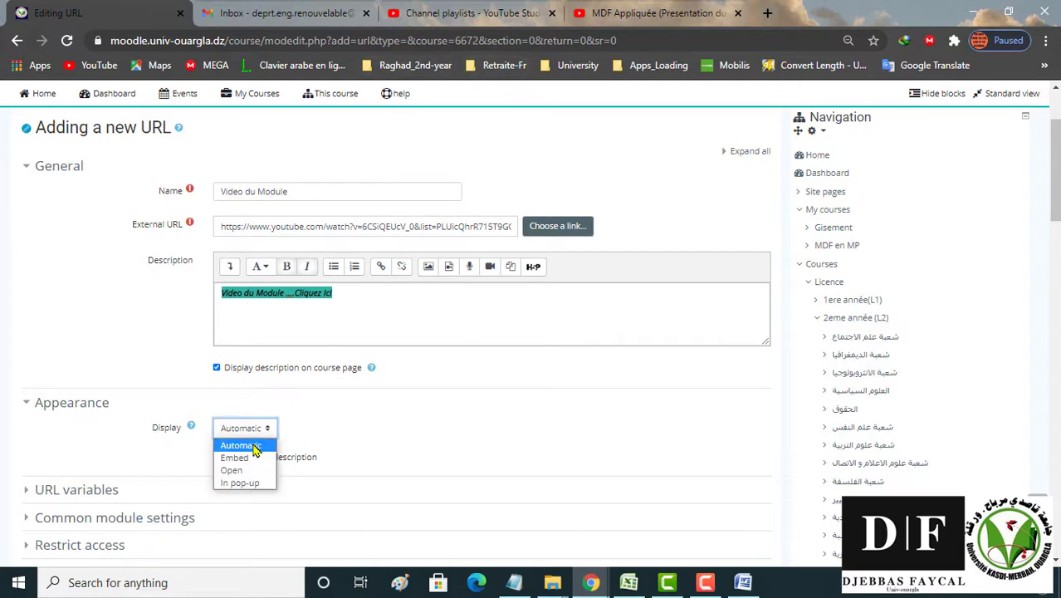
left_click(256, 457)
left_click(253, 429)
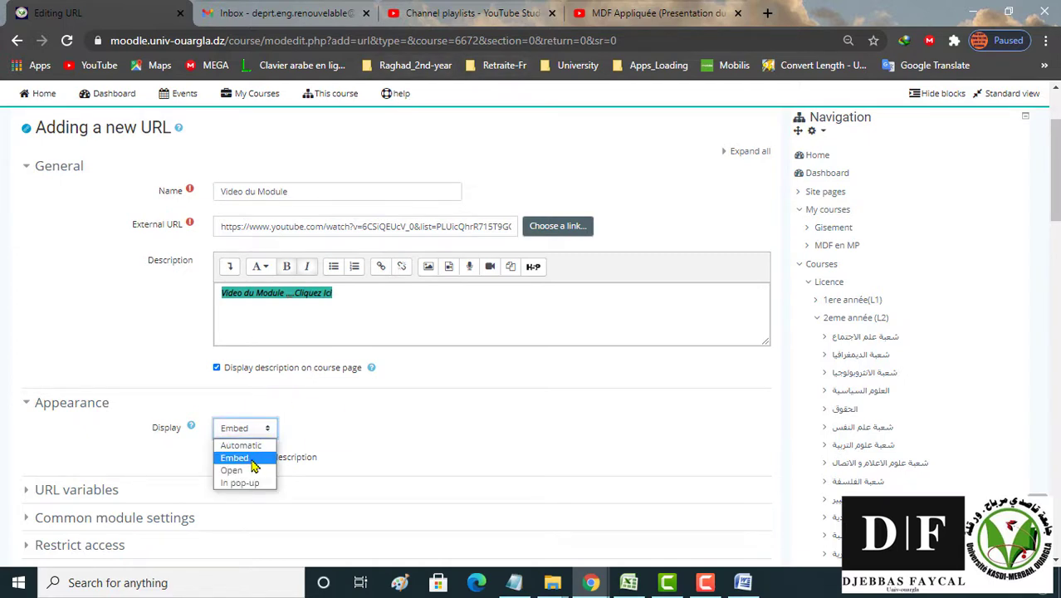
left_click(252, 461)
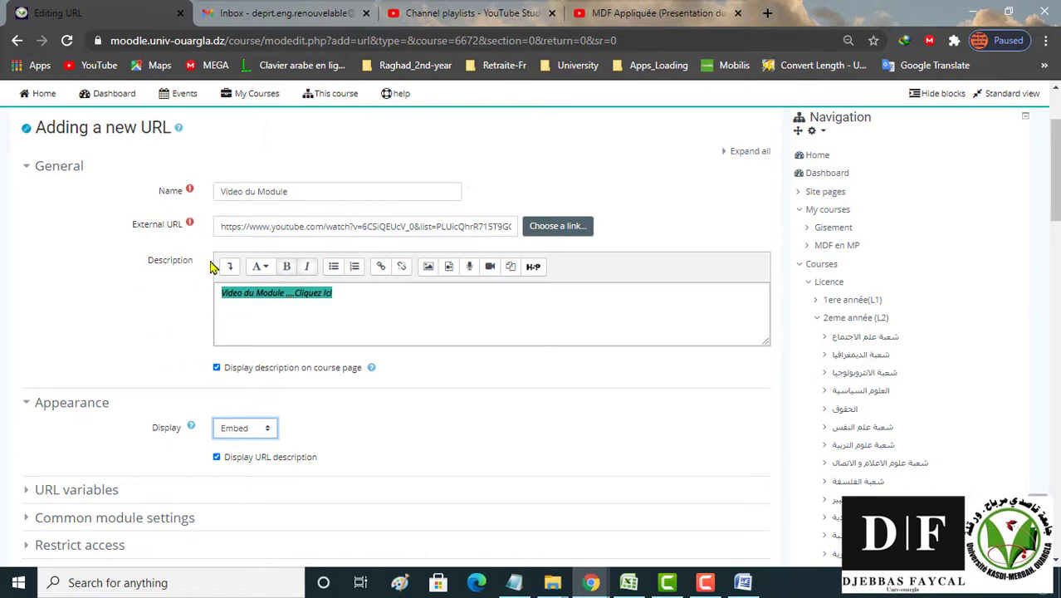
scroll(206, 270, "down", 3)
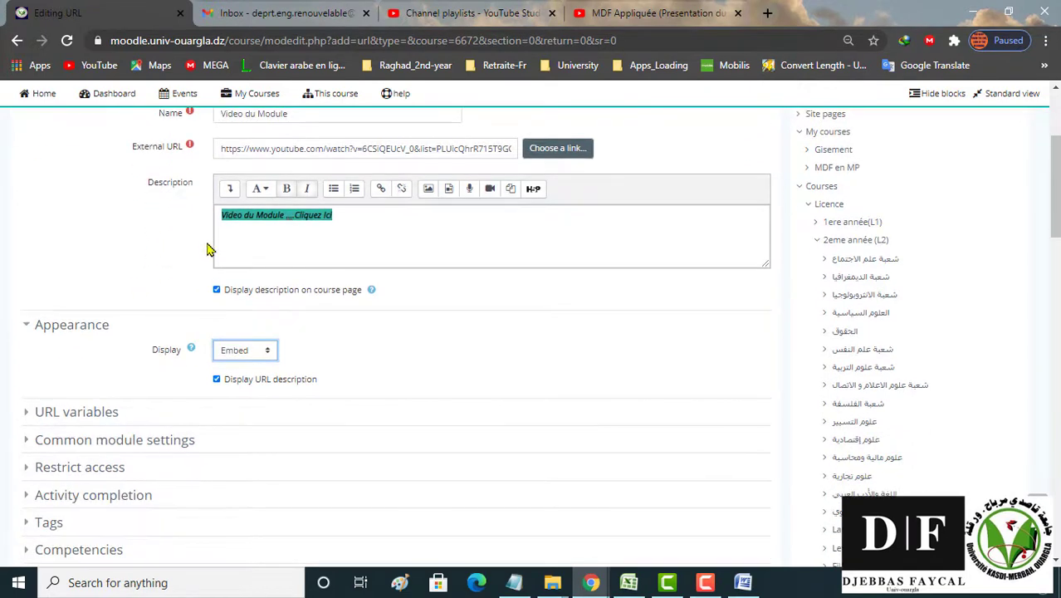
left_click(285, 428)
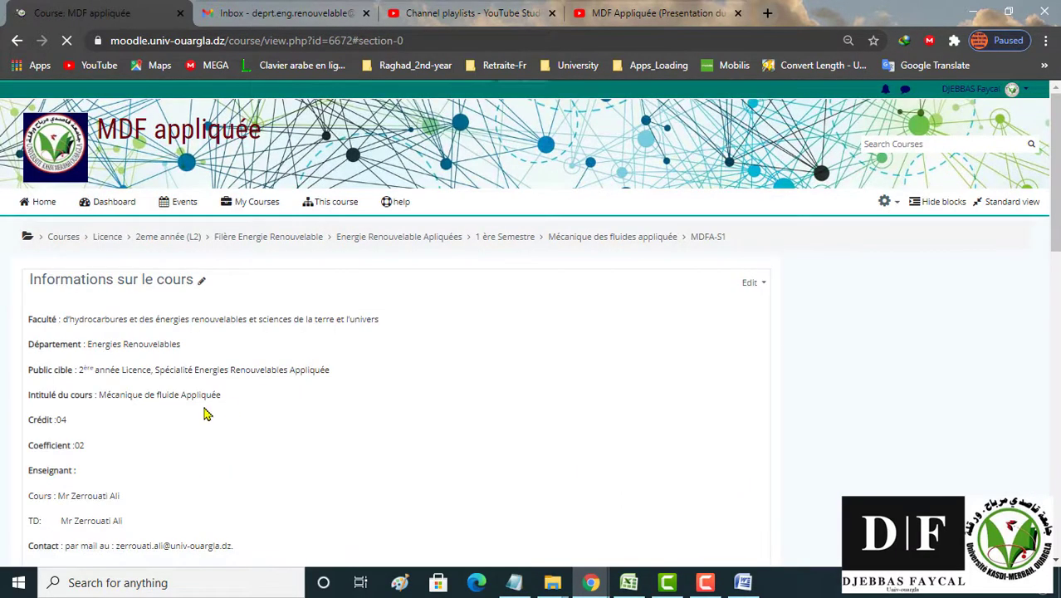
- Open the "Video du Module" resource below the references and play its embedded video as a check
scroll(203, 399, "down", 15)
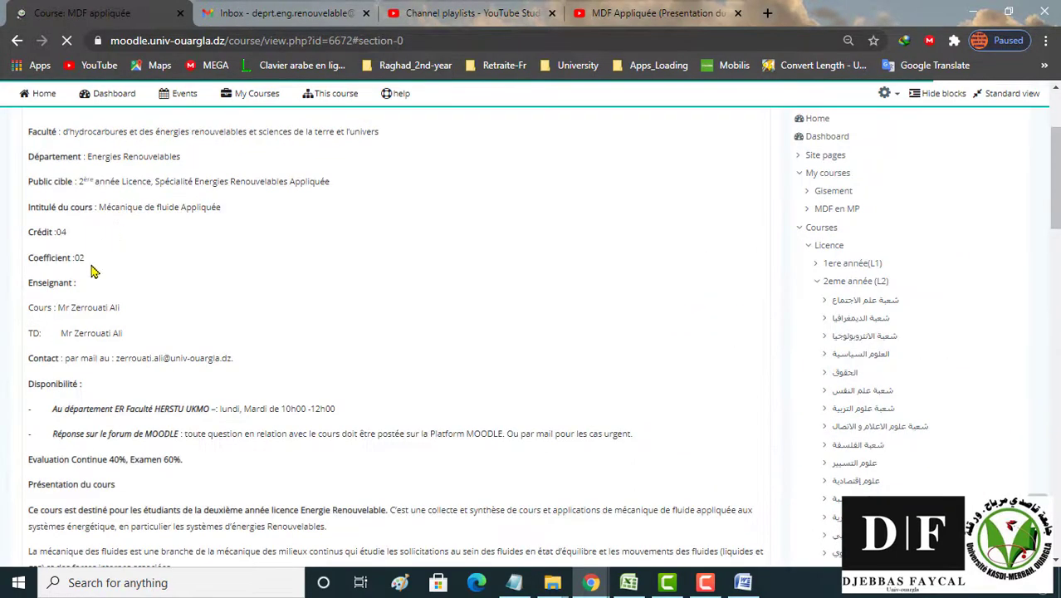
scroll(161, 379, "down", 10)
scroll(142, 332, "down", 1)
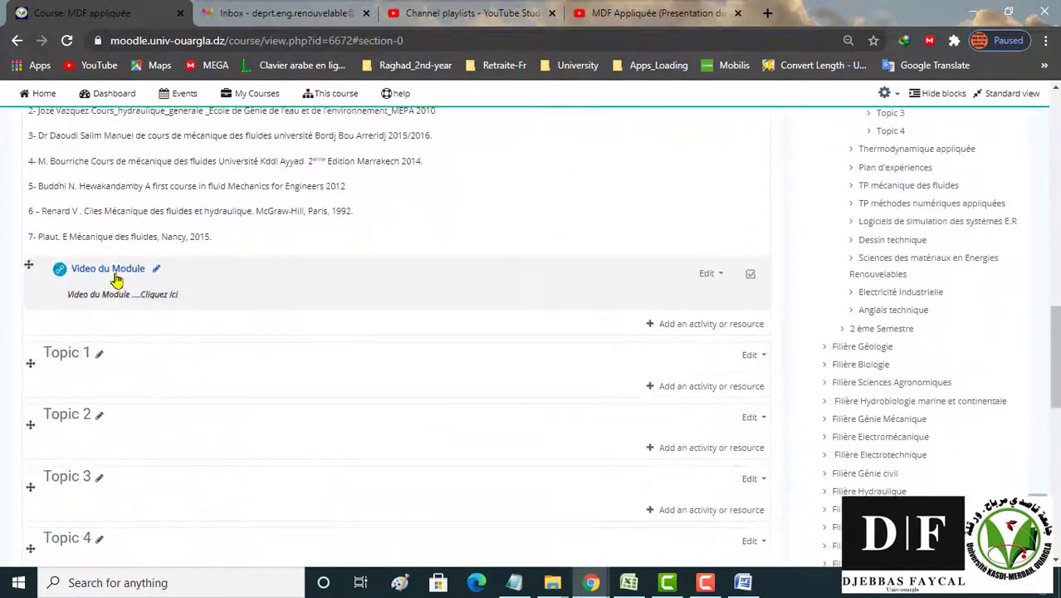
left_click(114, 269)
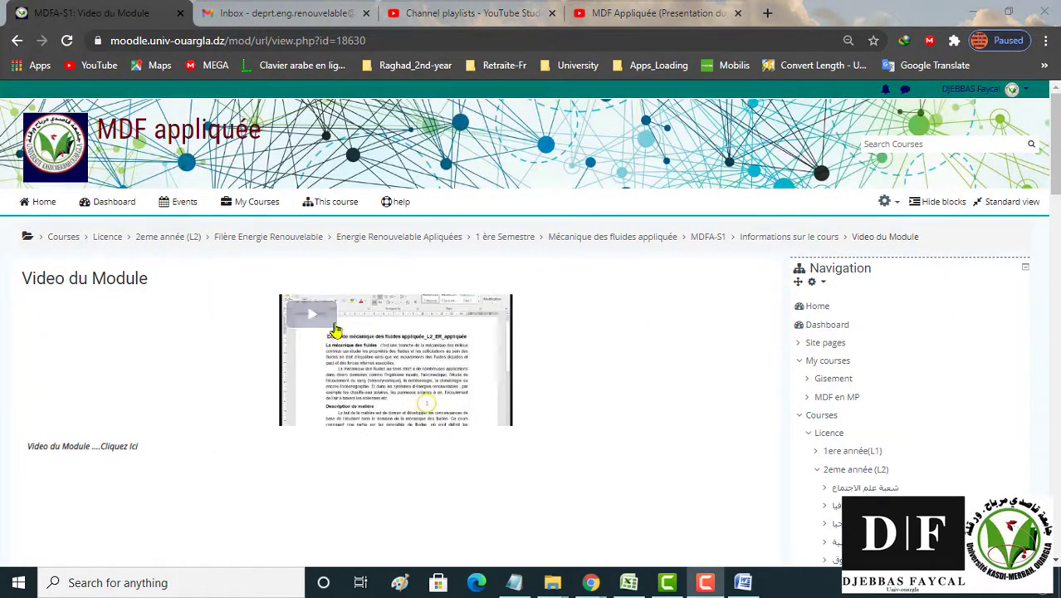
left_click(311, 323)
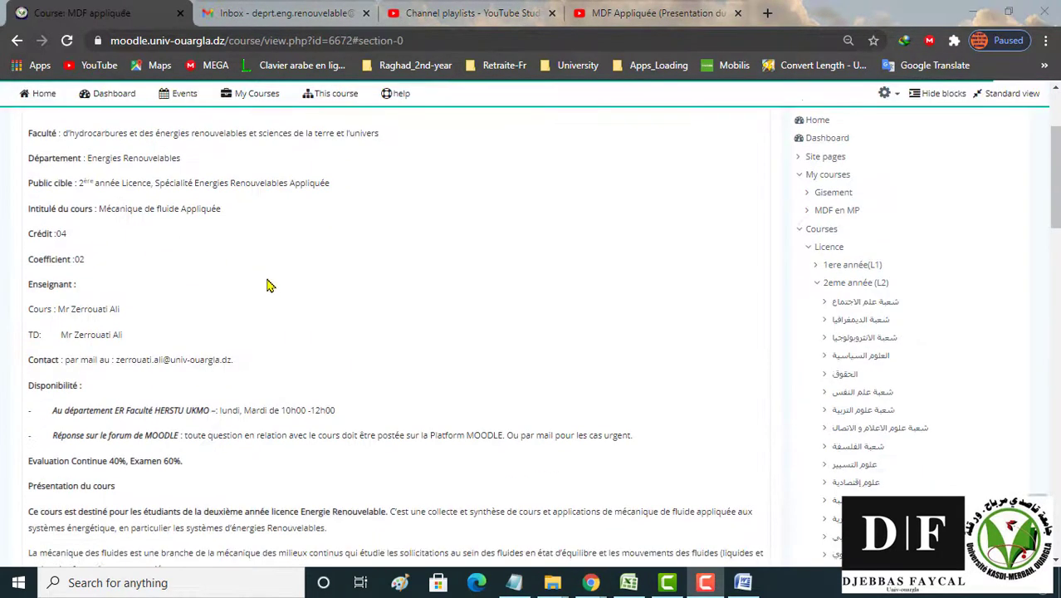
- Rename the Topic 1 section of the course page as "CHAPITRE I"
scroll(269, 287, "down", 4)
scroll(269, 287, "down", 8)
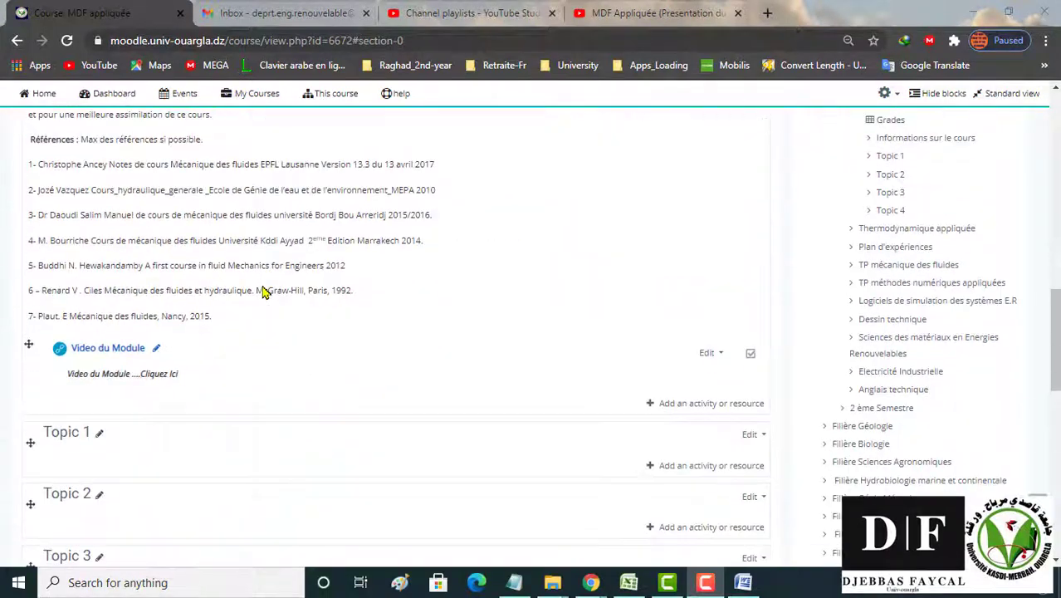
scroll(267, 327, "up", 3)
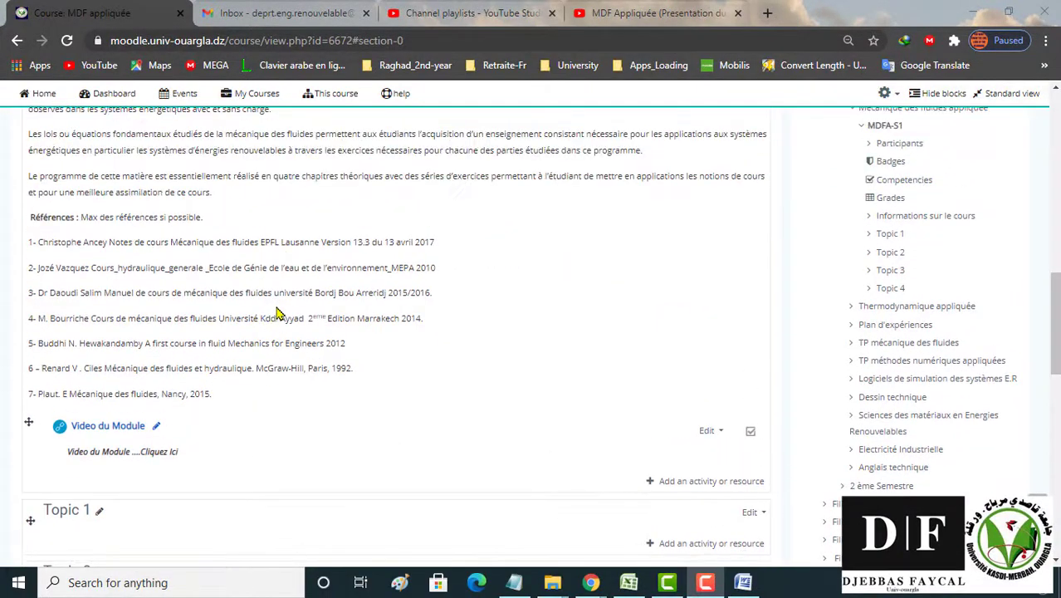
scroll(295, 262, "up", 4)
scroll(259, 224, "down", 7)
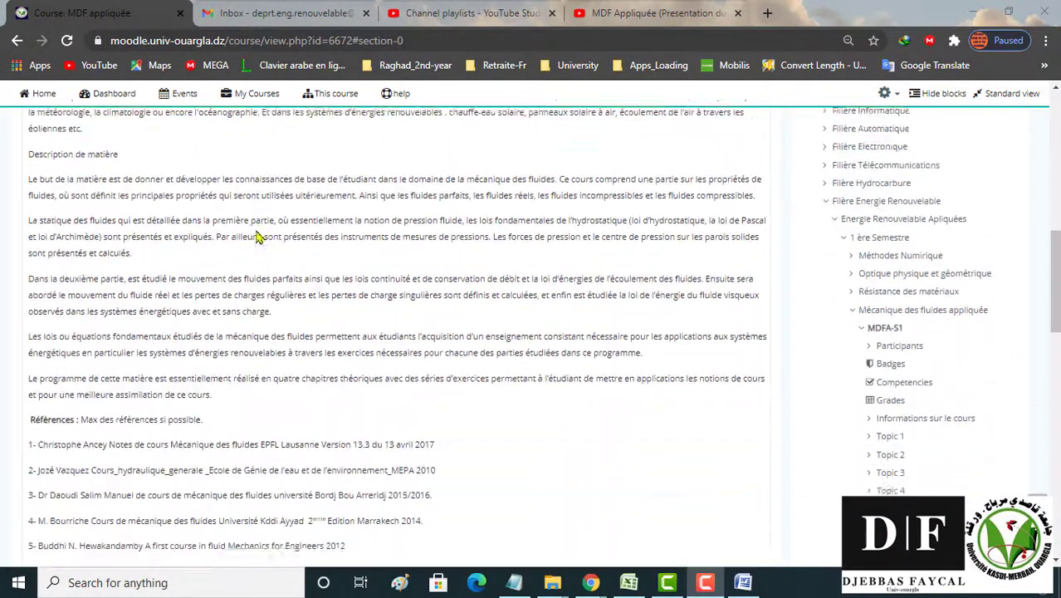
scroll(258, 243, "down", 2)
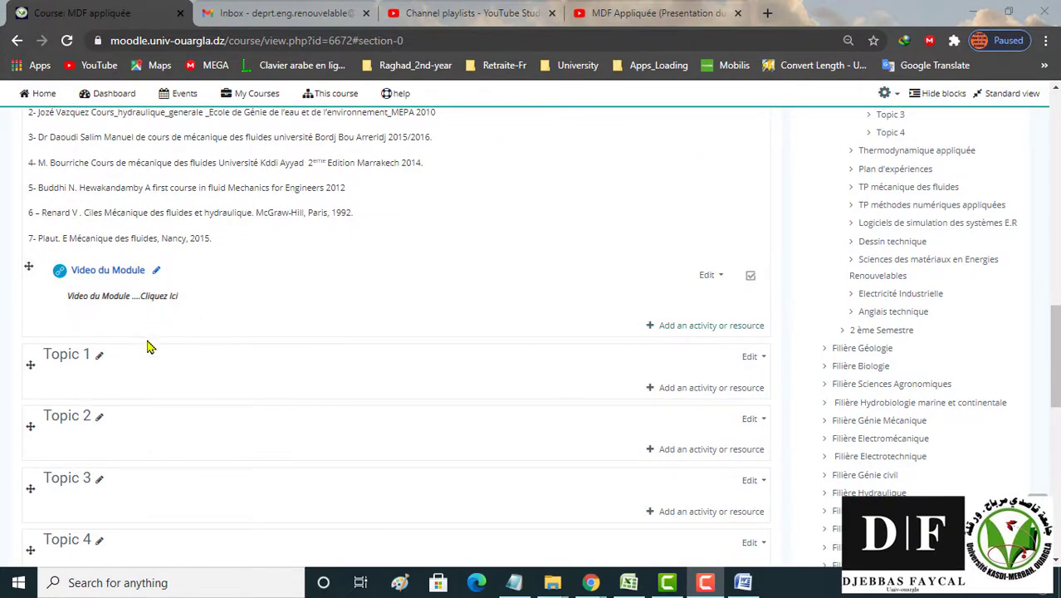
left_click(98, 356)
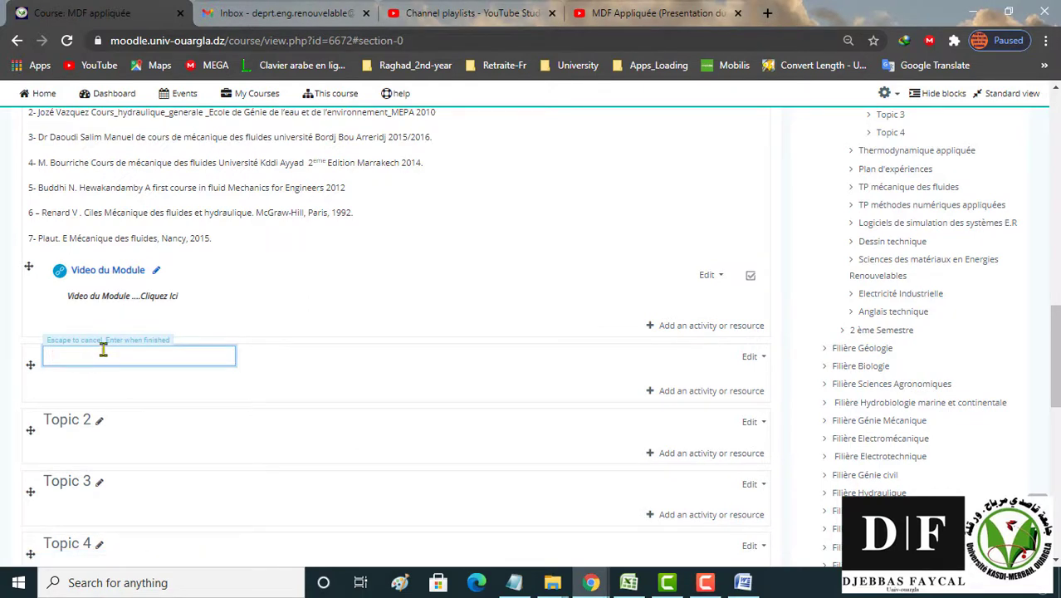
key("Escape")
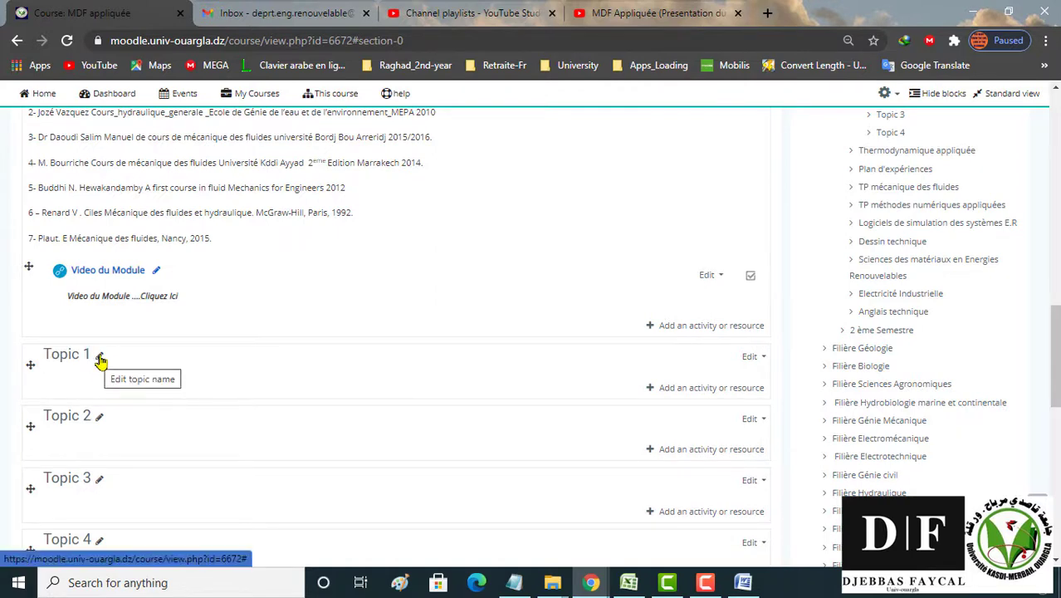
left_click(99, 358)
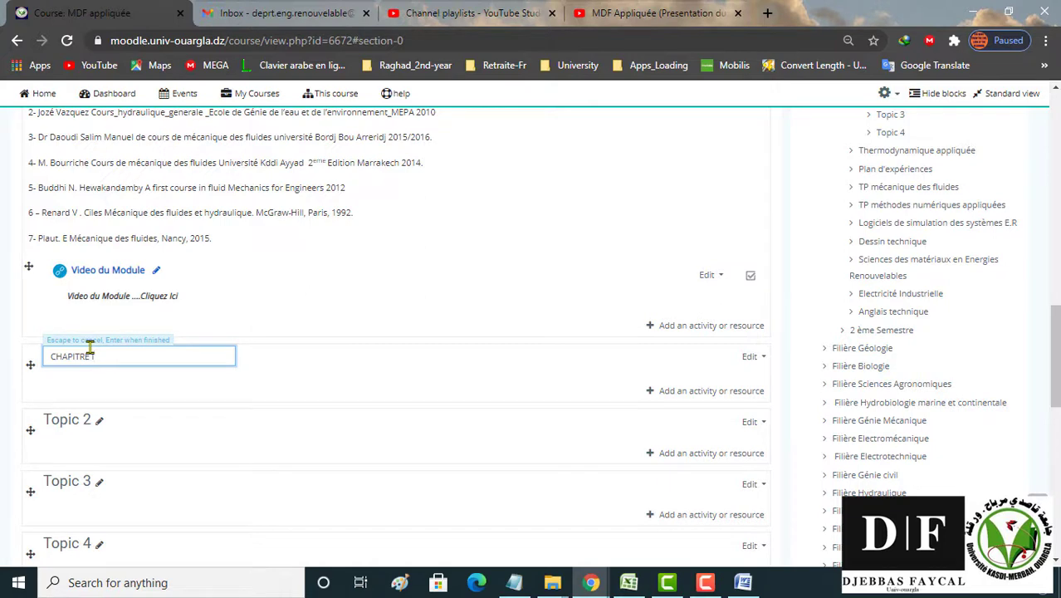
key("Return")
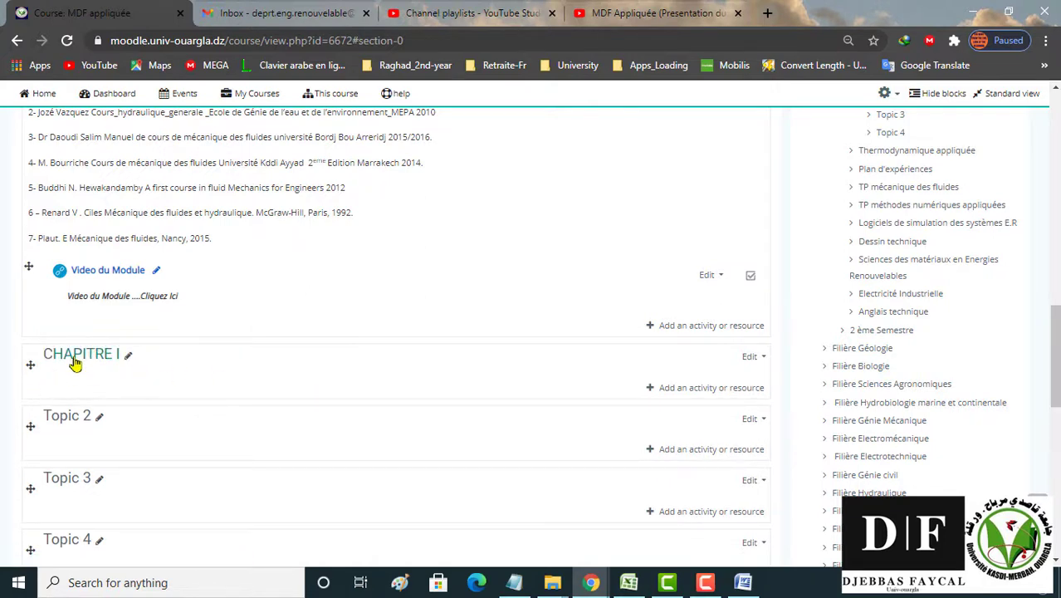
- Add a new File resource to the CHAPITRE I section of the course
left_click(712, 390)
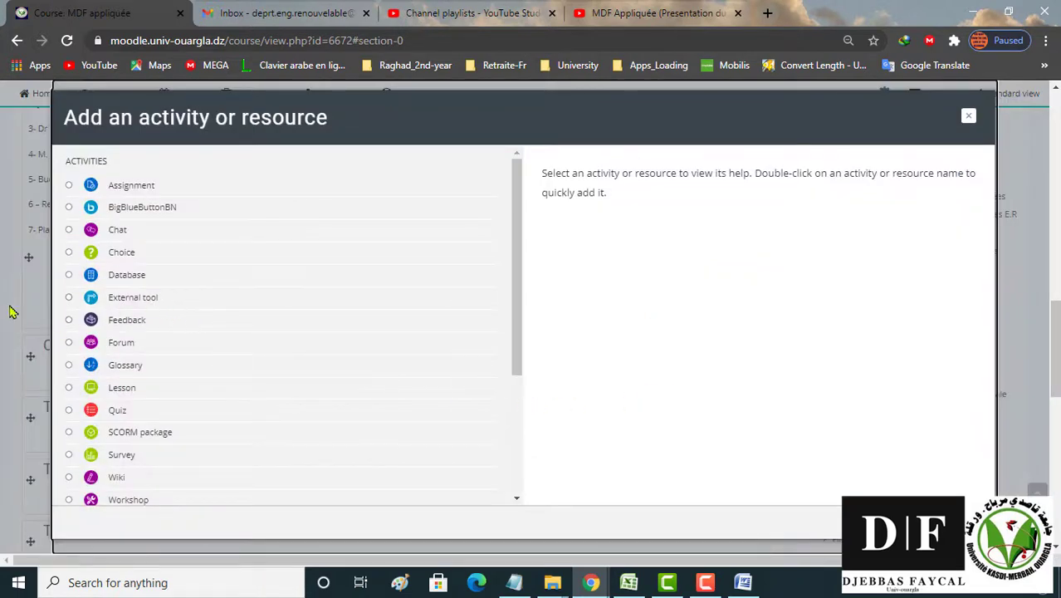
scroll(223, 372, "down", 5)
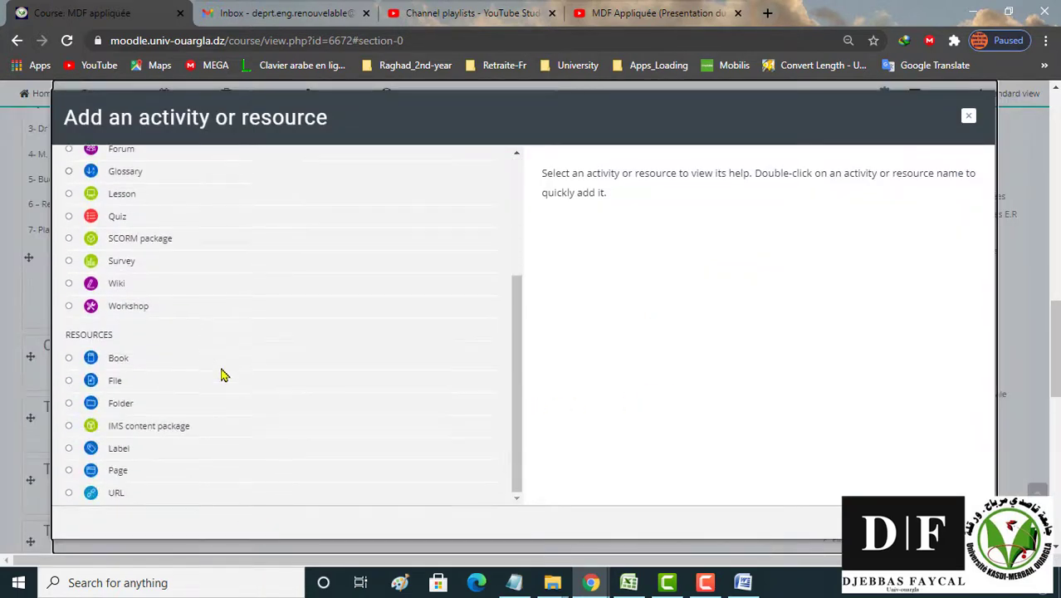
left_click(116, 225)
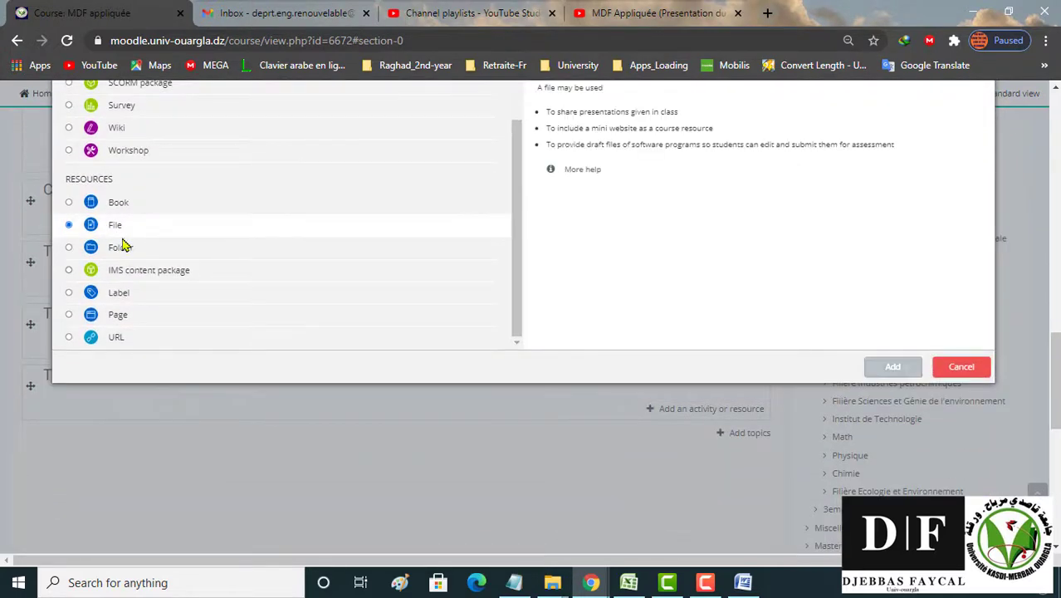
left_click(890, 367)
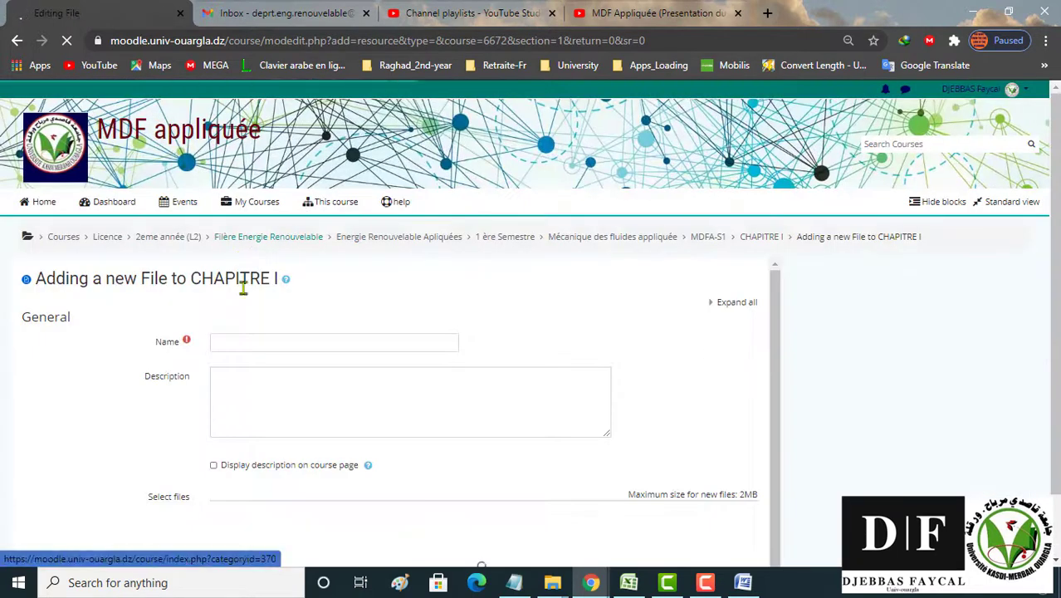
- Name the file resource "1er Cours :Propriétés des fluides"
left_click(249, 349)
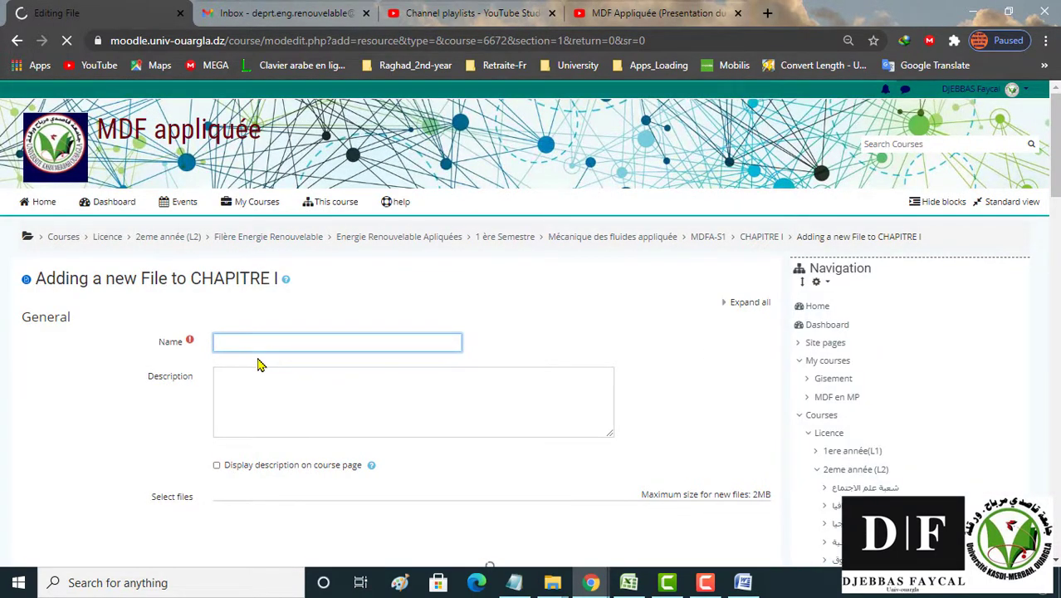
type("1er Cours ")
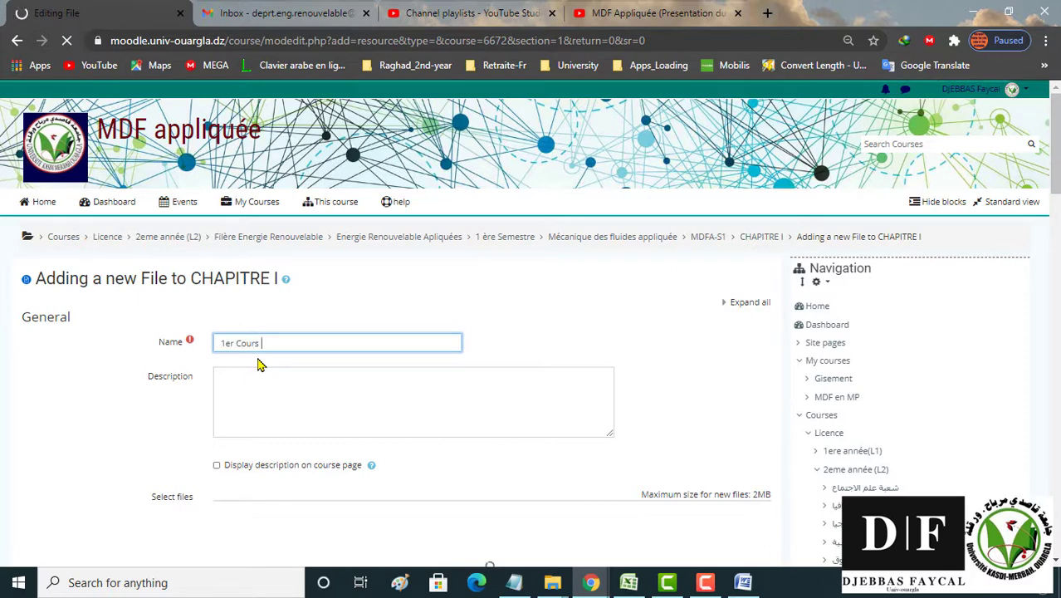
type(":")
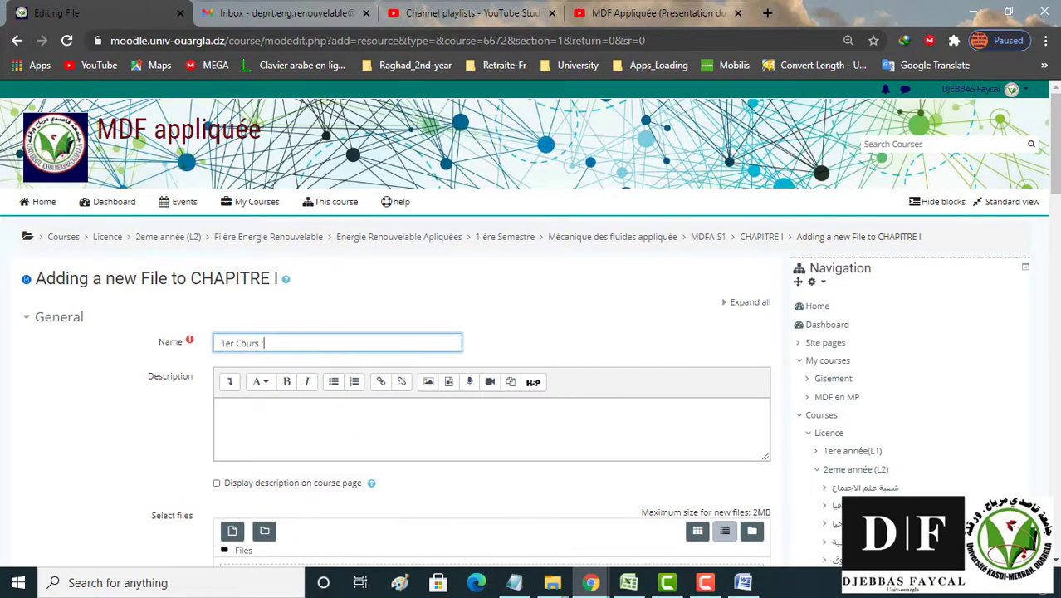
left_click(705, 582)
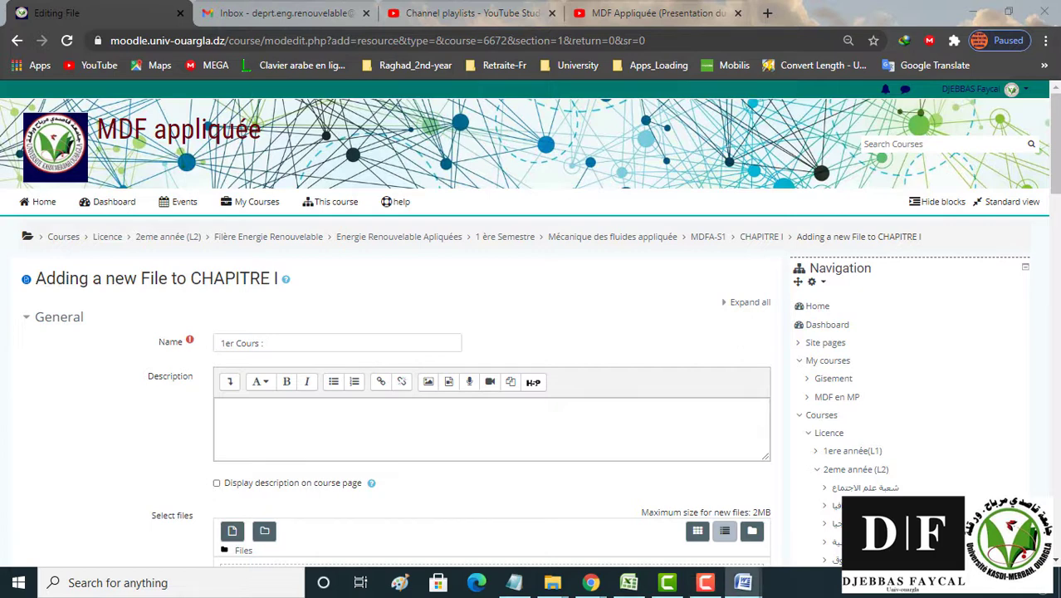
left_click(270, 343)
type("Propriétés des fluides")
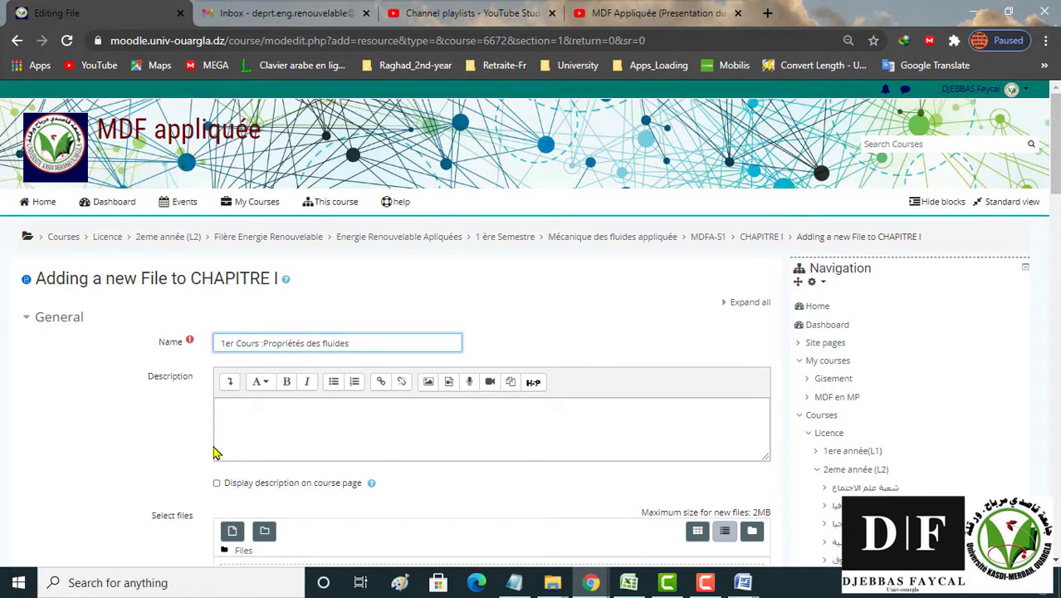
- Upload the Word document 2-Cours_L2-Support_Cours-1.docx from the CH folder in File Explorer to the file resource
scroll(174, 391, "down", 1)
scroll(174, 391, "down", 2)
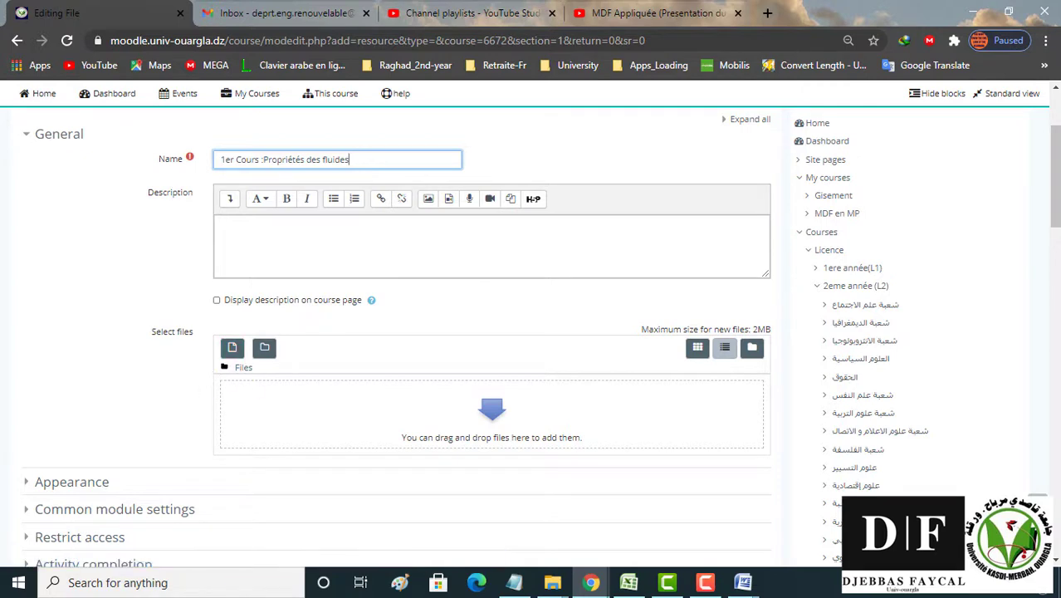
key("alt+Tab")
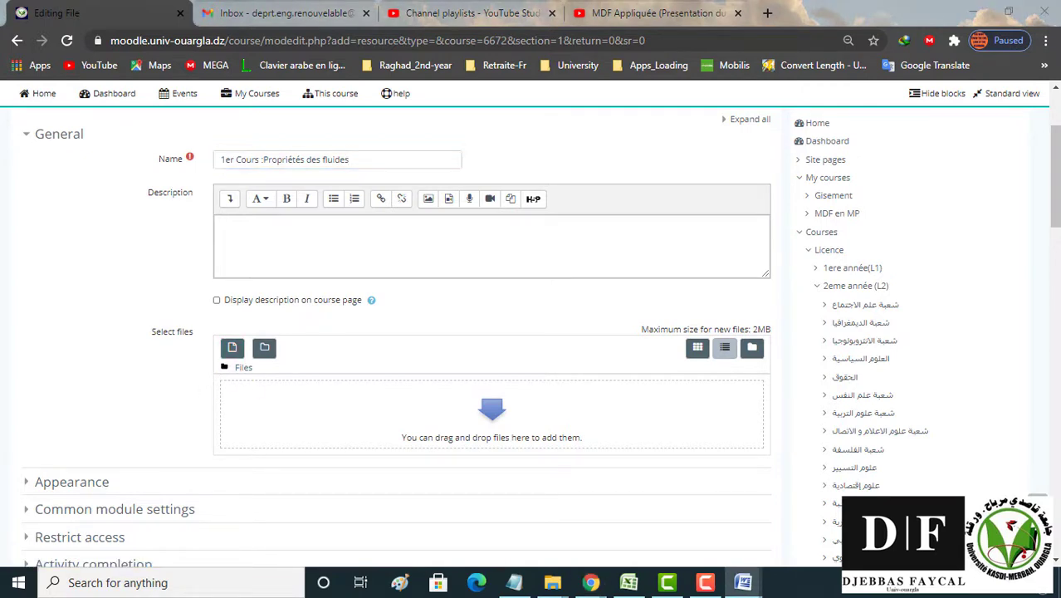
key("alt+Tab")
left_click(554, 585)
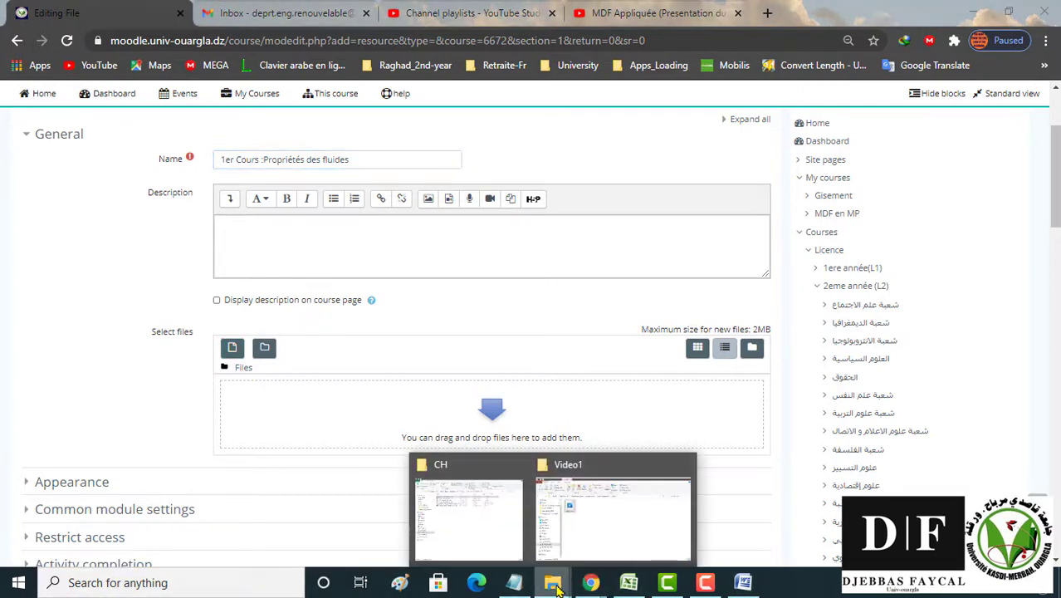
left_click(455, 508)
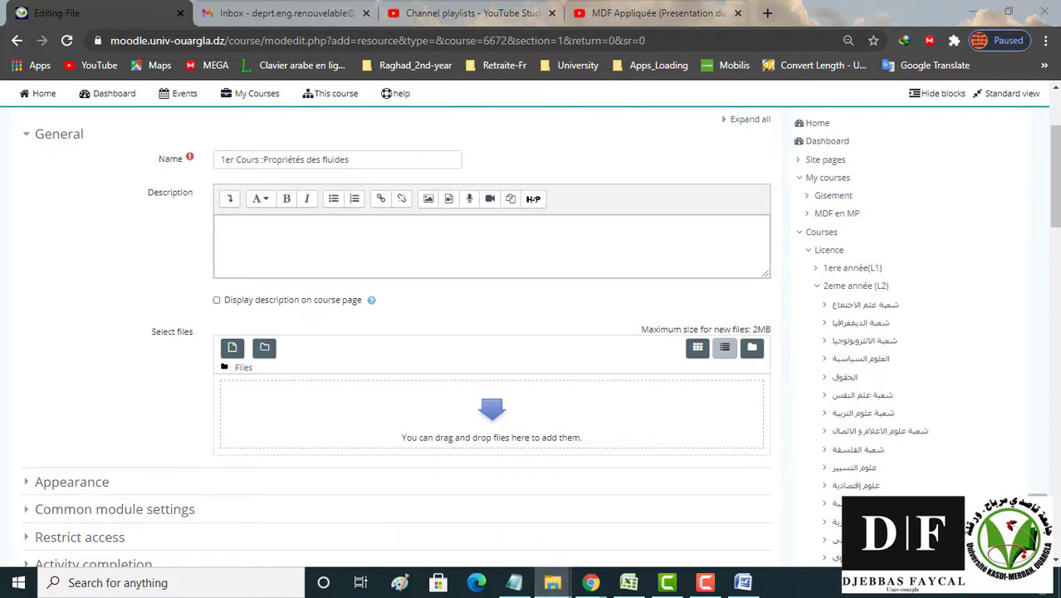
left_click_drag(4, 443, 485, 430)
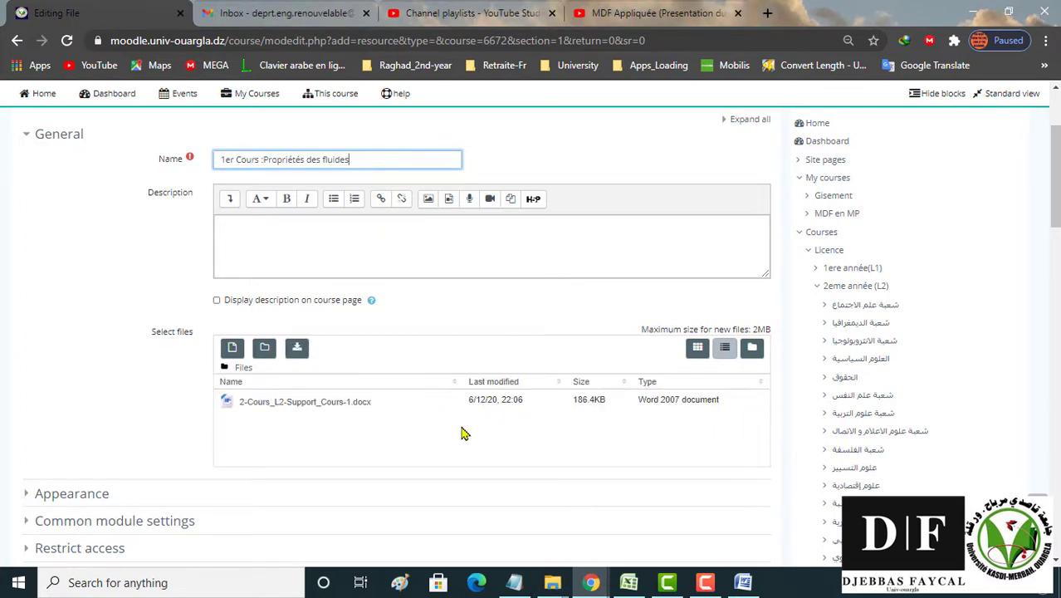
- Check the filled-in file resource form, save it and return to the course
scroll(438, 432, "down", 1)
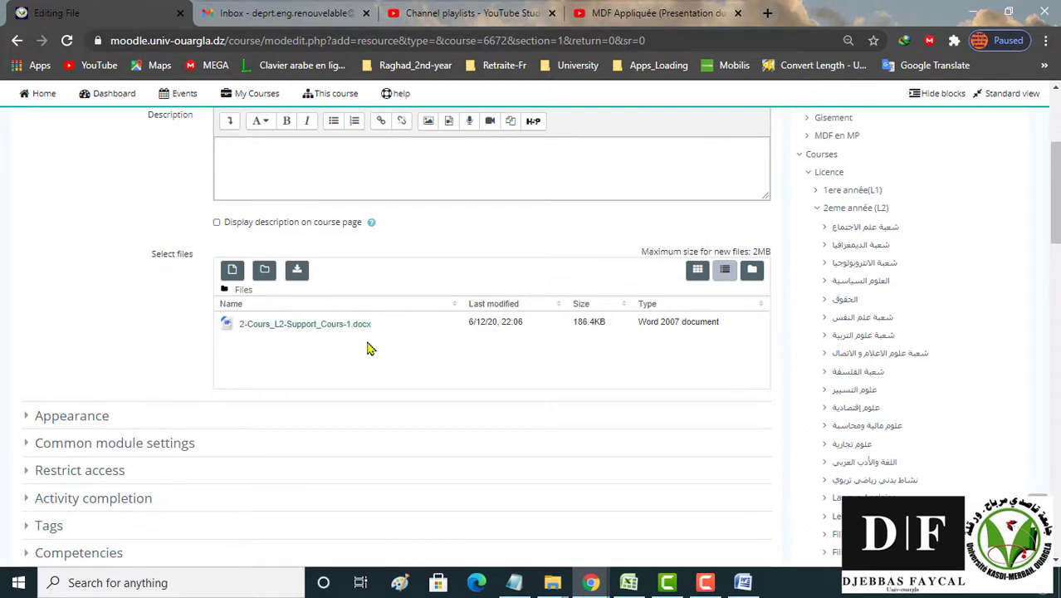
scroll(380, 290, "up", 2)
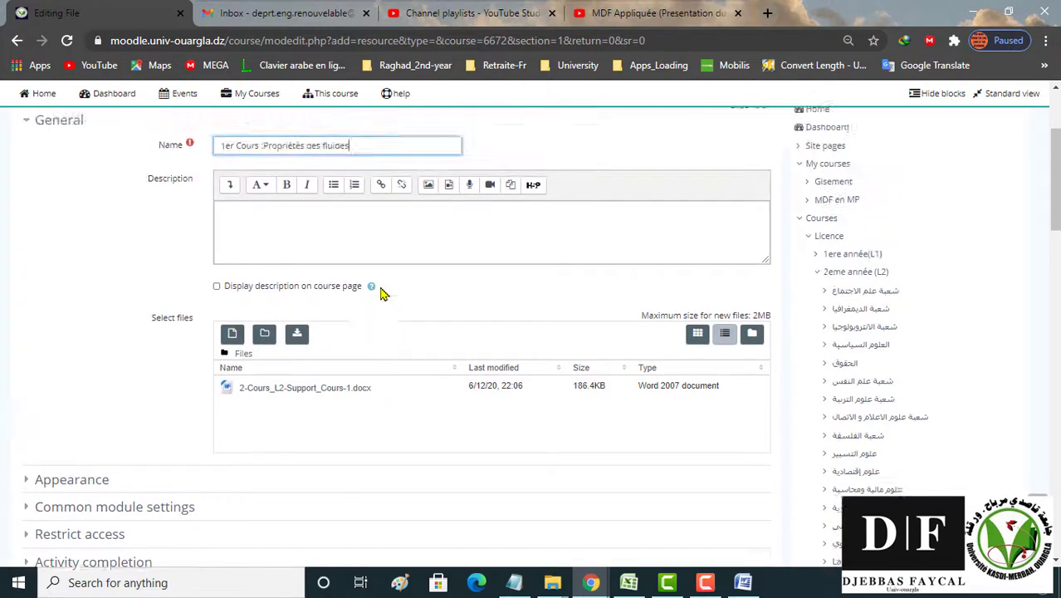
scroll(380, 290, "down", 5)
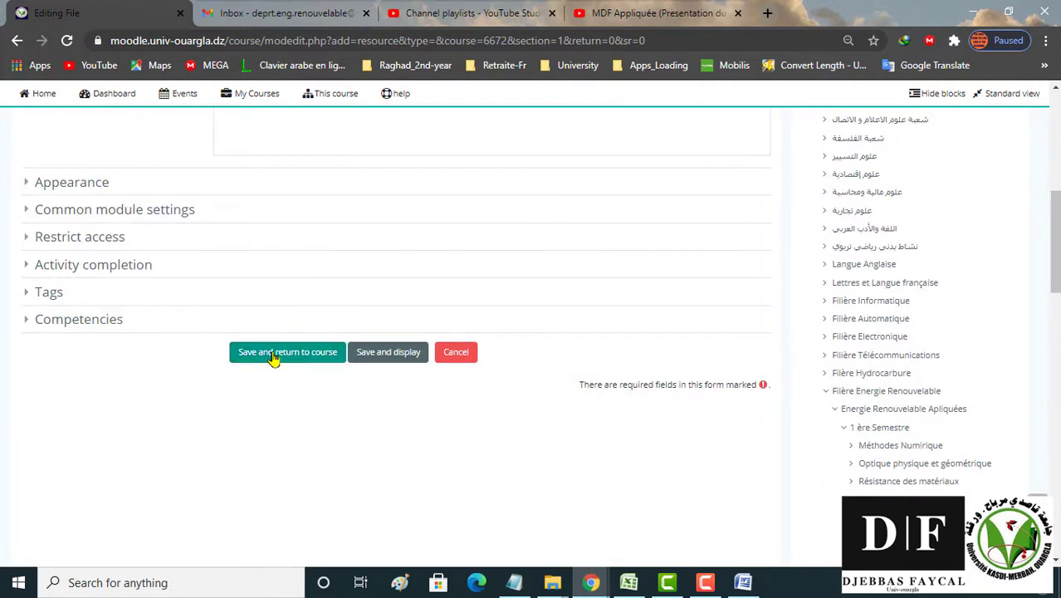
left_click(274, 355)
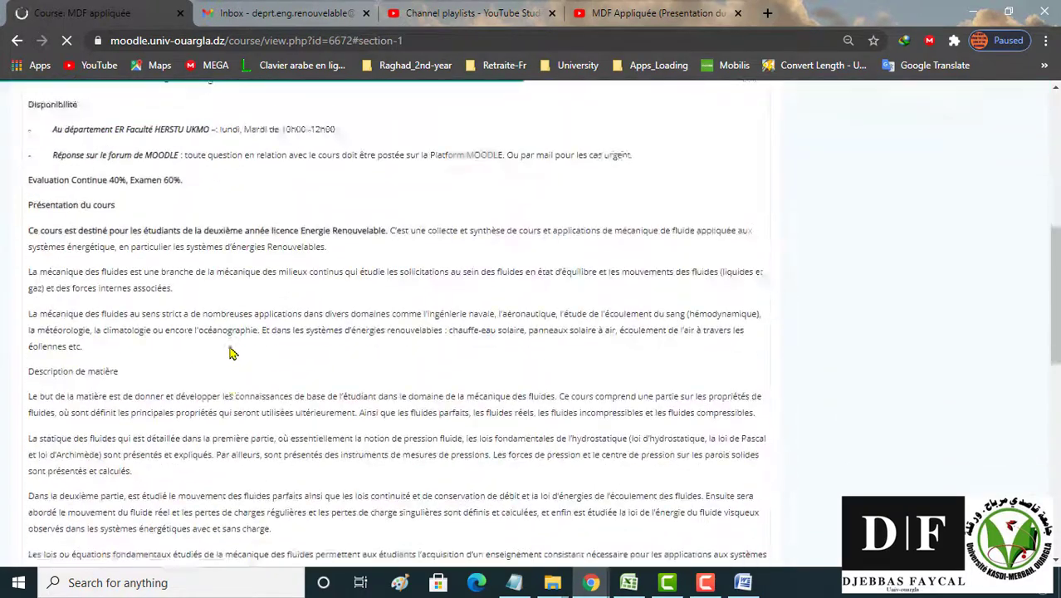
- Add a new URL resource below the first lesson file in the CHAPITRE I section
scroll(232, 353, "down", 15)
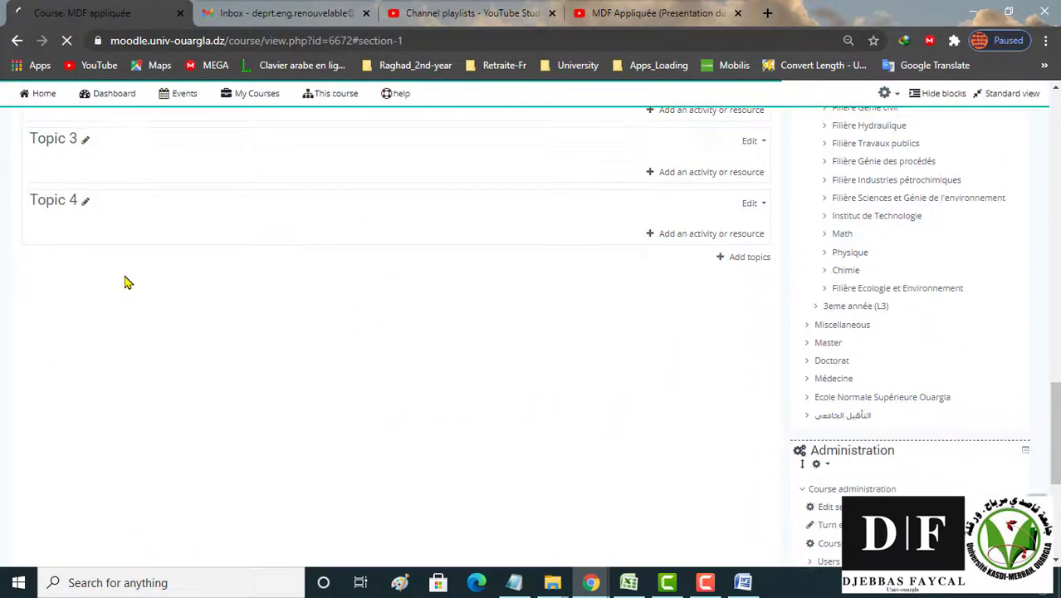
scroll(166, 257, "up", 5)
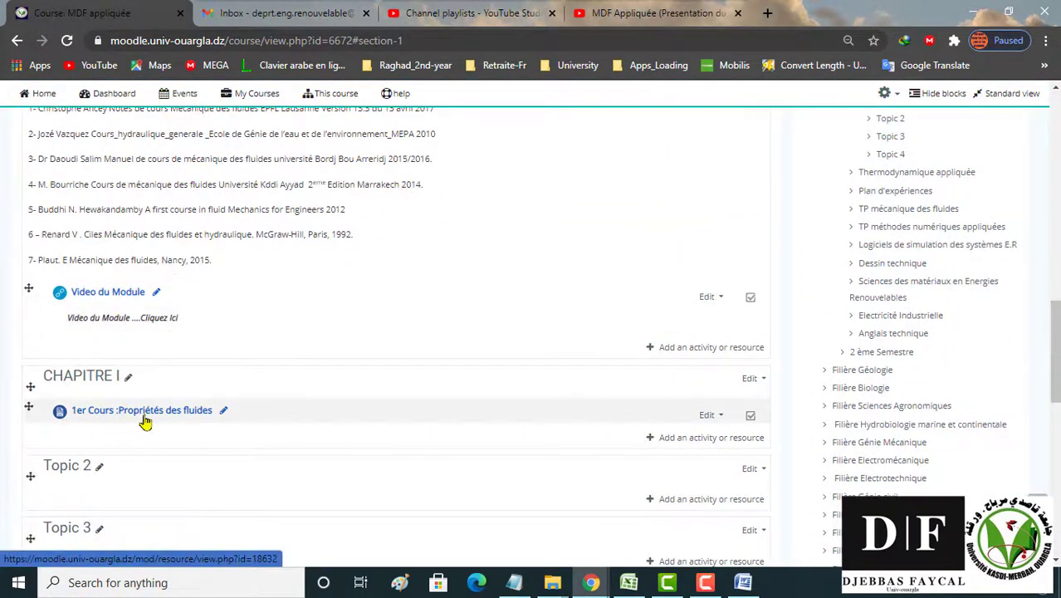
left_click(671, 446)
scroll(133, 432, "down", 3)
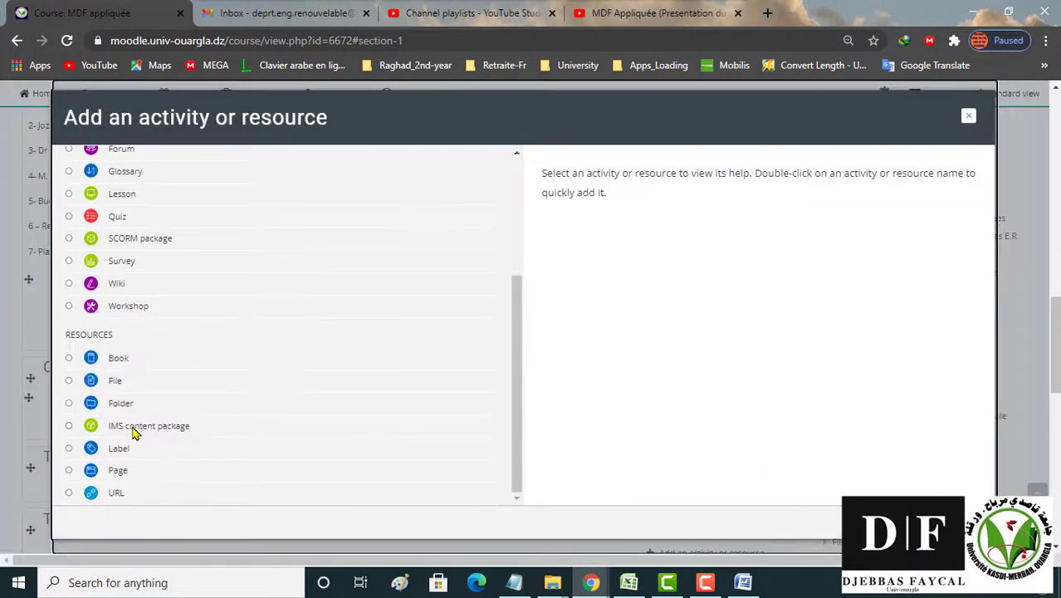
scroll(132, 432, "down", 2)
left_click(91, 337)
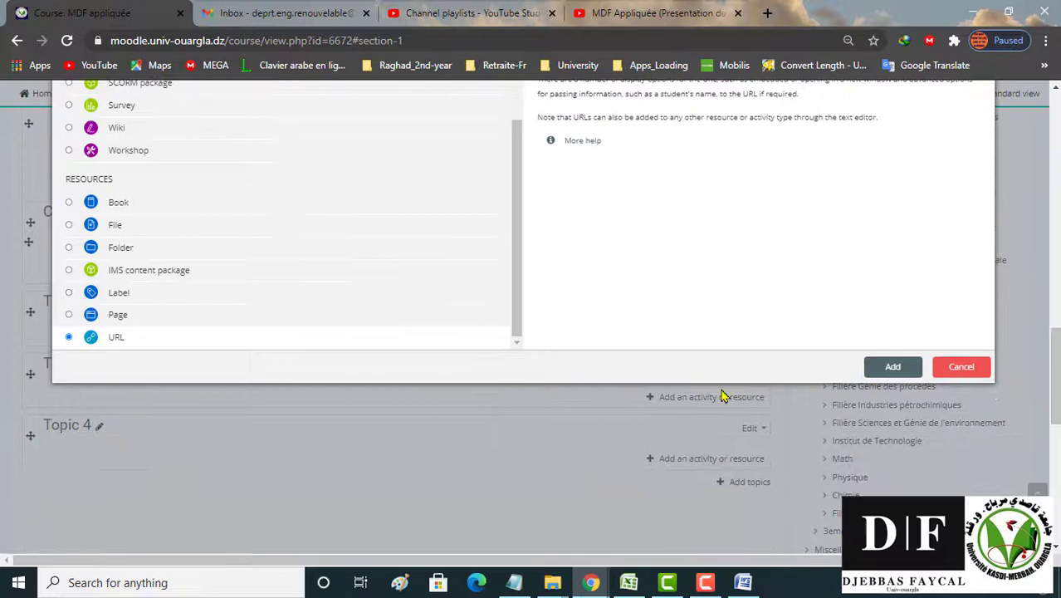
left_click(876, 369)
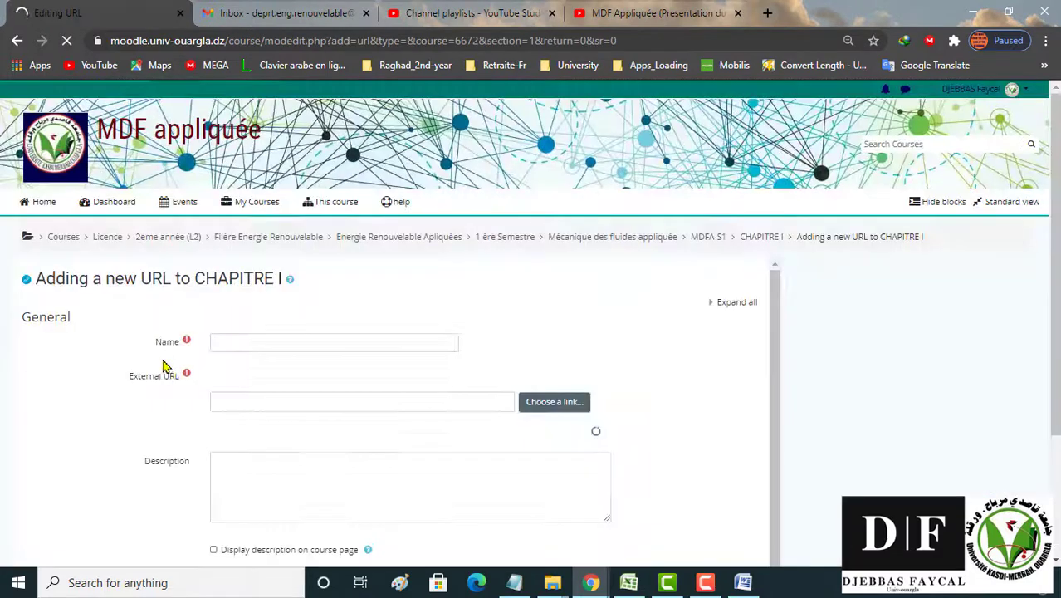
- Name the URL resource "Video du 1er Cours"
left_click(226, 343)
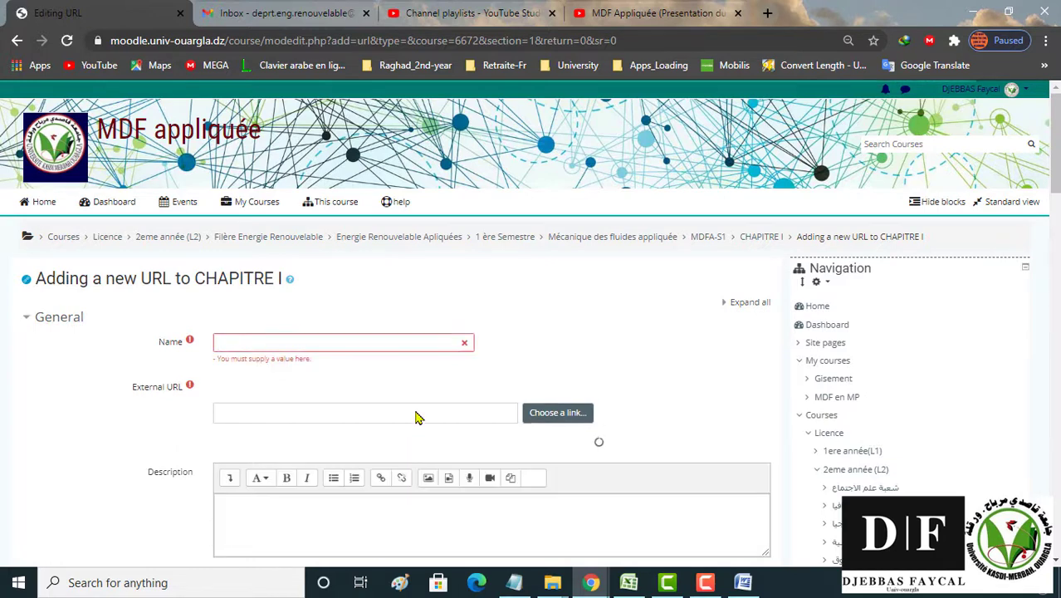
left_click(273, 344)
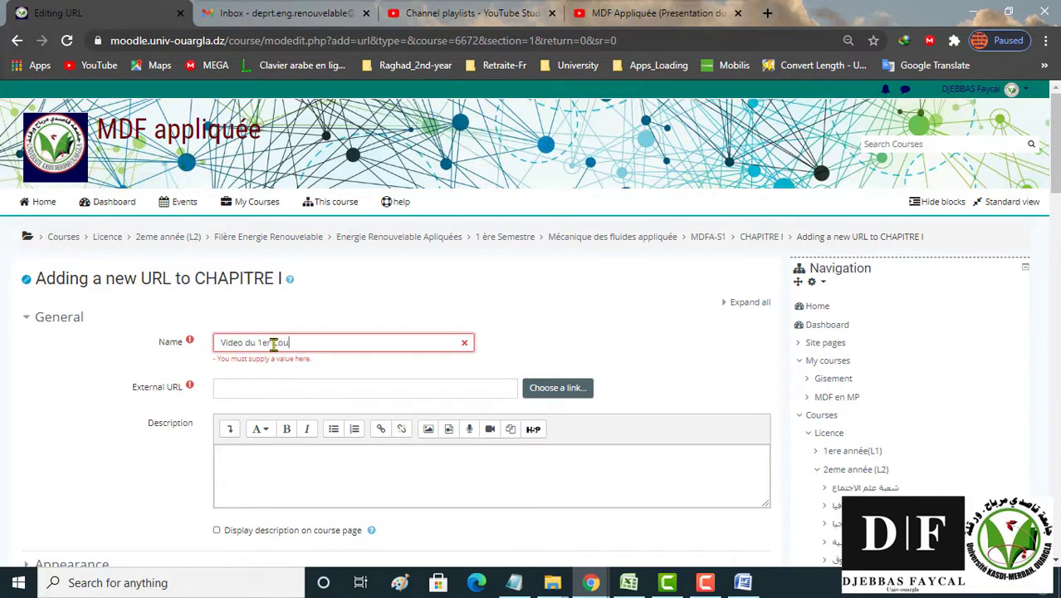
left_click(256, 386)
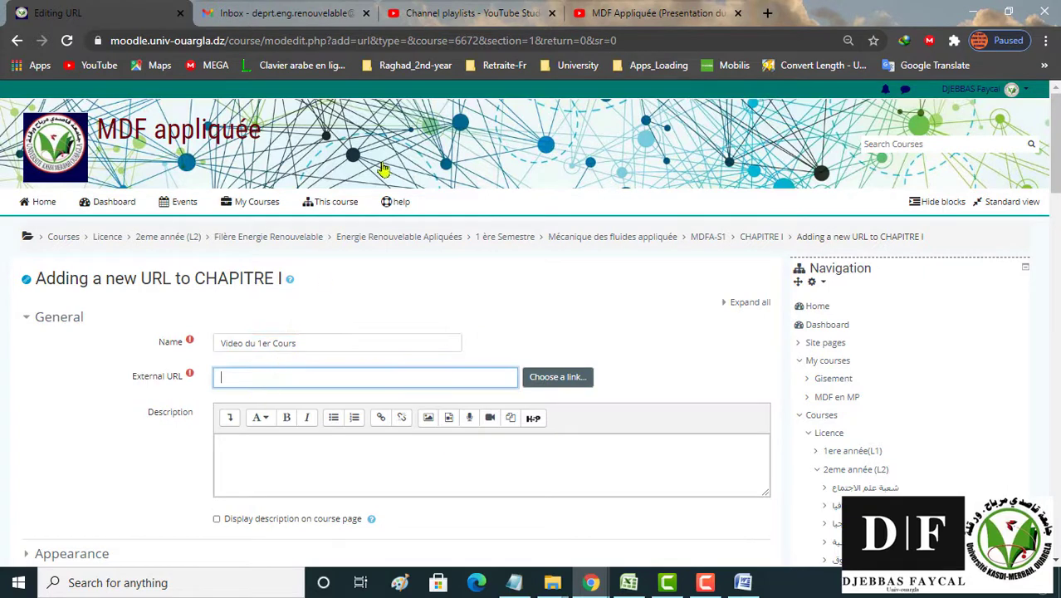
- Copy the web address of the "MDF appliquée (1er Cours)" video from YouTube and paste it as the resource's external URL in Moodle
left_click(614, 15)
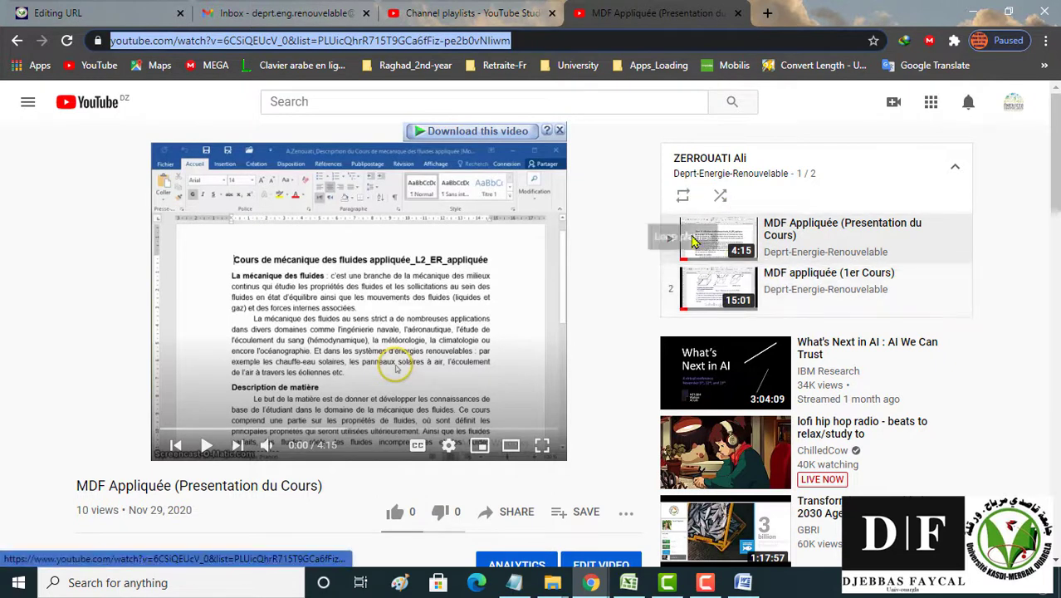
left_click(810, 292)
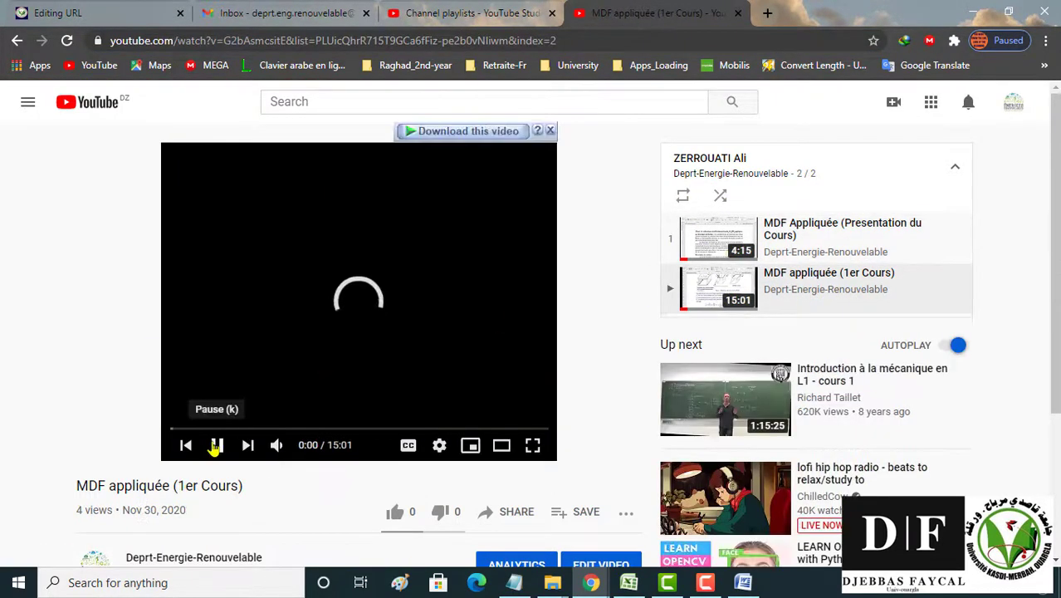
left_click(213, 444)
left_click(410, 43)
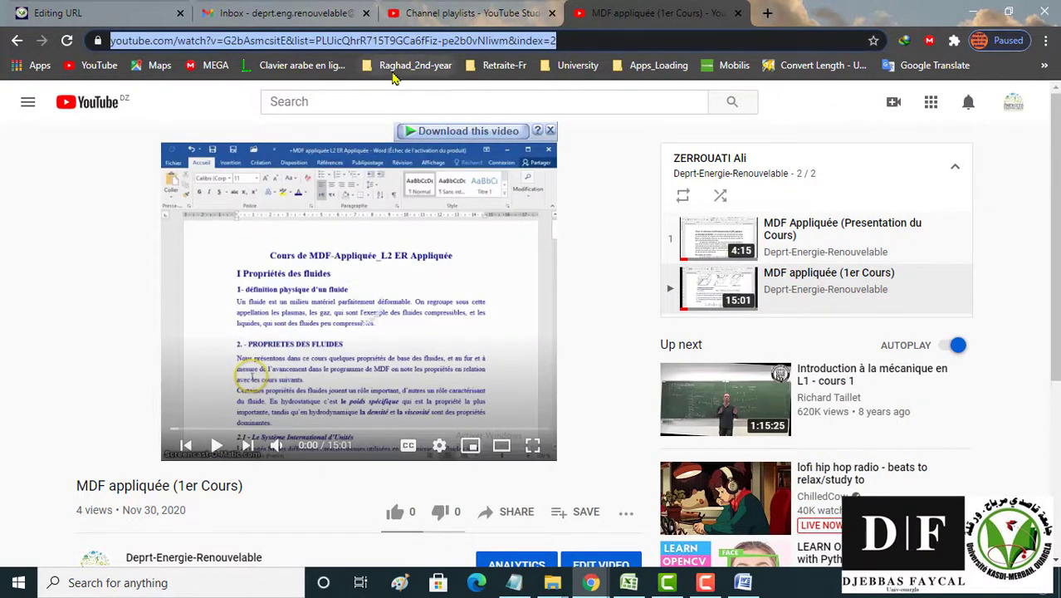
left_click(130, 23)
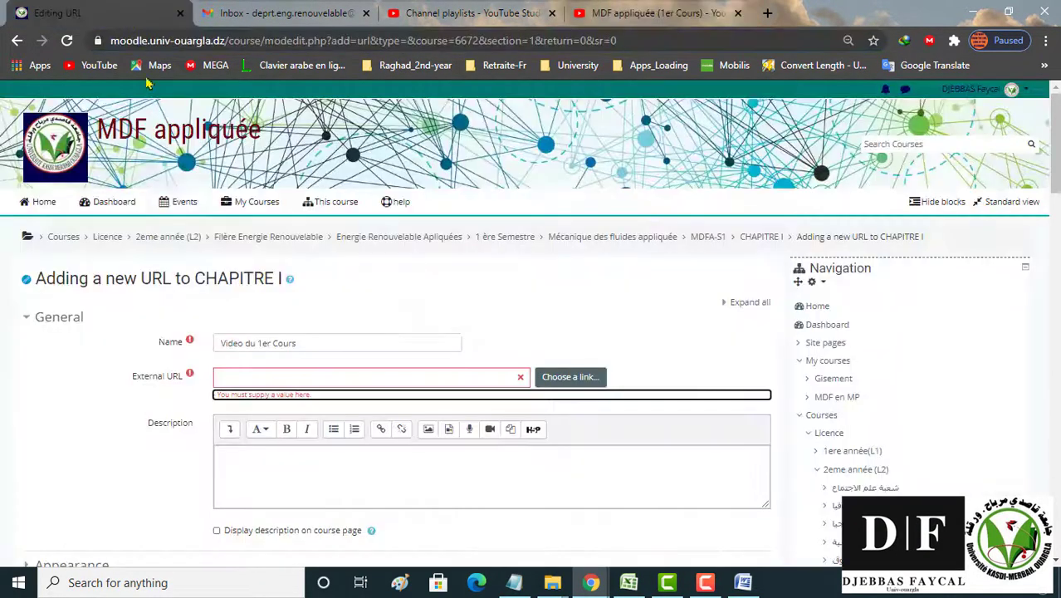
left_click(264, 374)
type("https://www.youtube.com/watch?v=G2bAsmcsitE&list=PLUicQhrR715T9GCa6fFiz-pe2b0vNliwm&index=2")
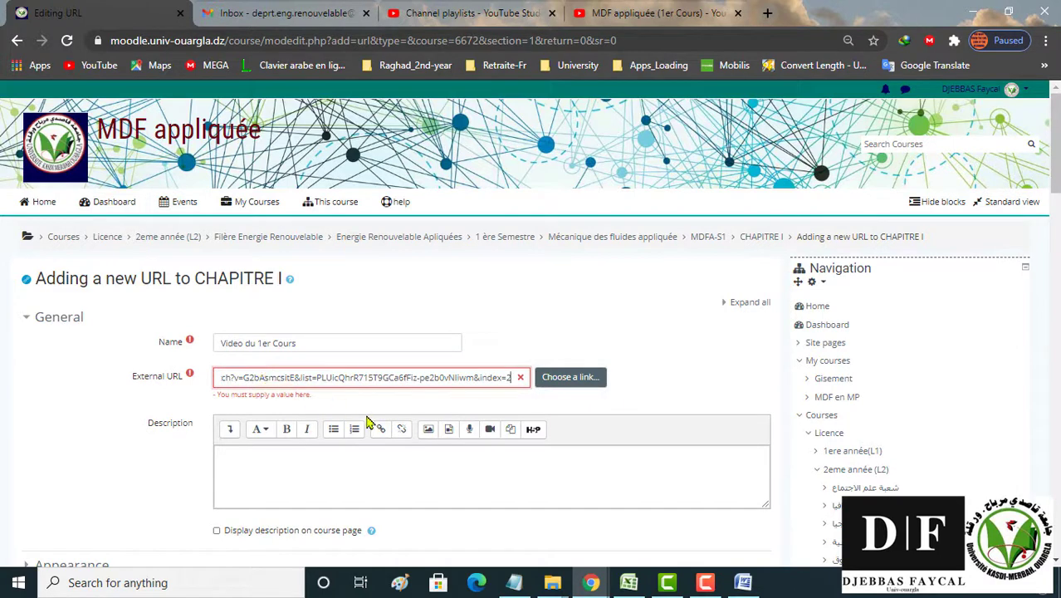
- Enter the description "Video du 1er Cours,,,Cliquez Ici" in bold italic and have it displayed on the course page
left_click(283, 454)
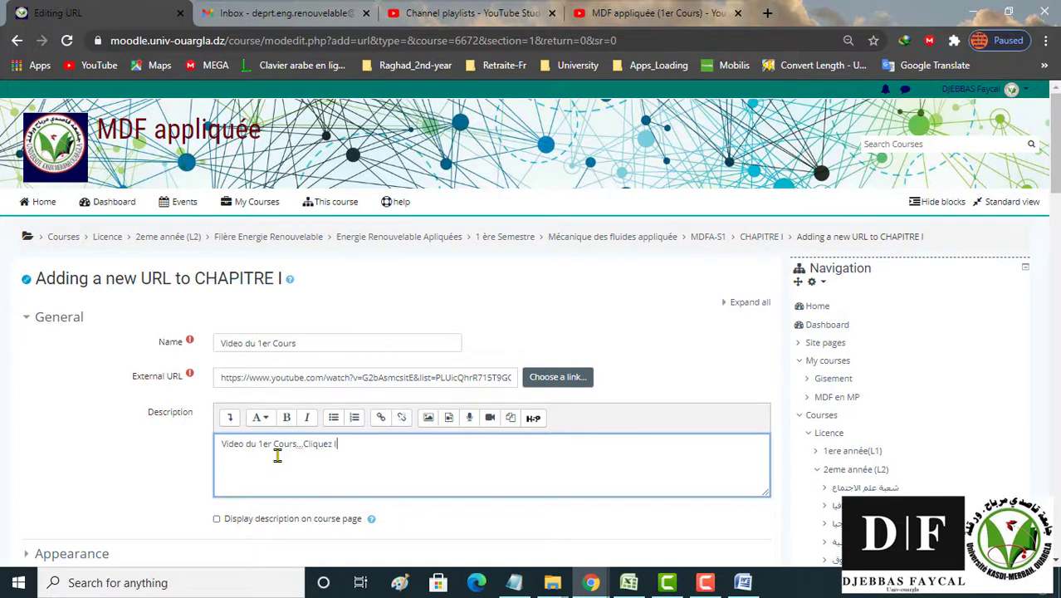
triple_click(260, 445)
left_click(306, 418)
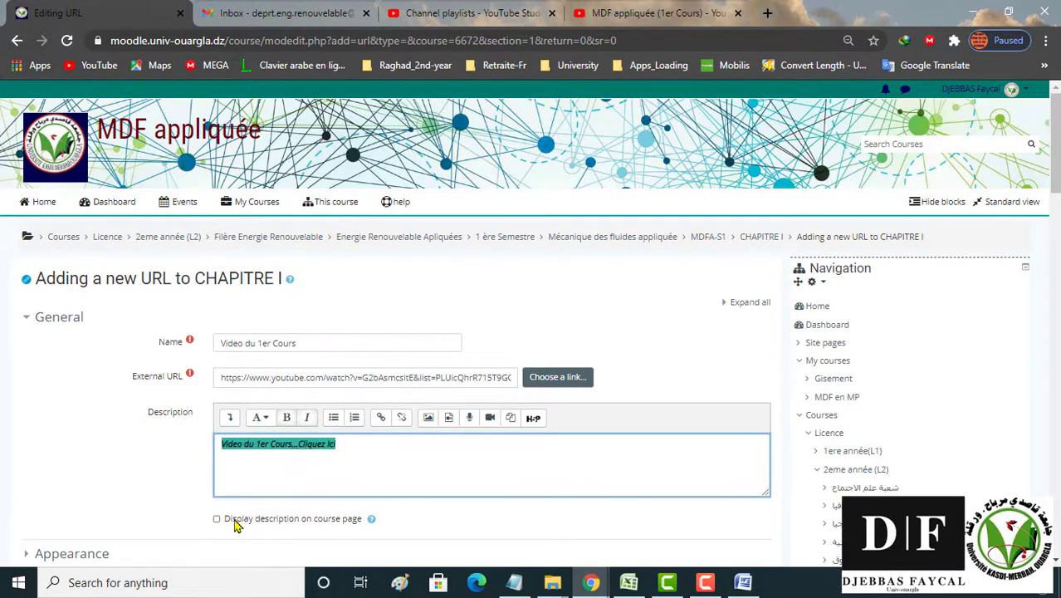
left_click(217, 519)
- Set the URL resource's appearance to Embed, then save it and return to the course
scroll(254, 465, "down", 3)
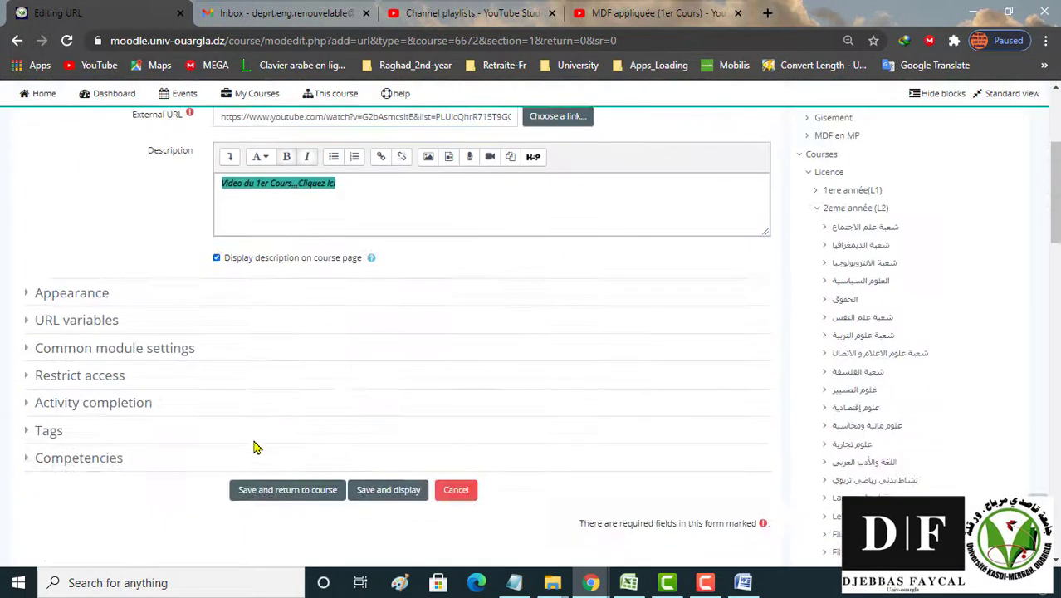
left_click(75, 295)
left_click(246, 318)
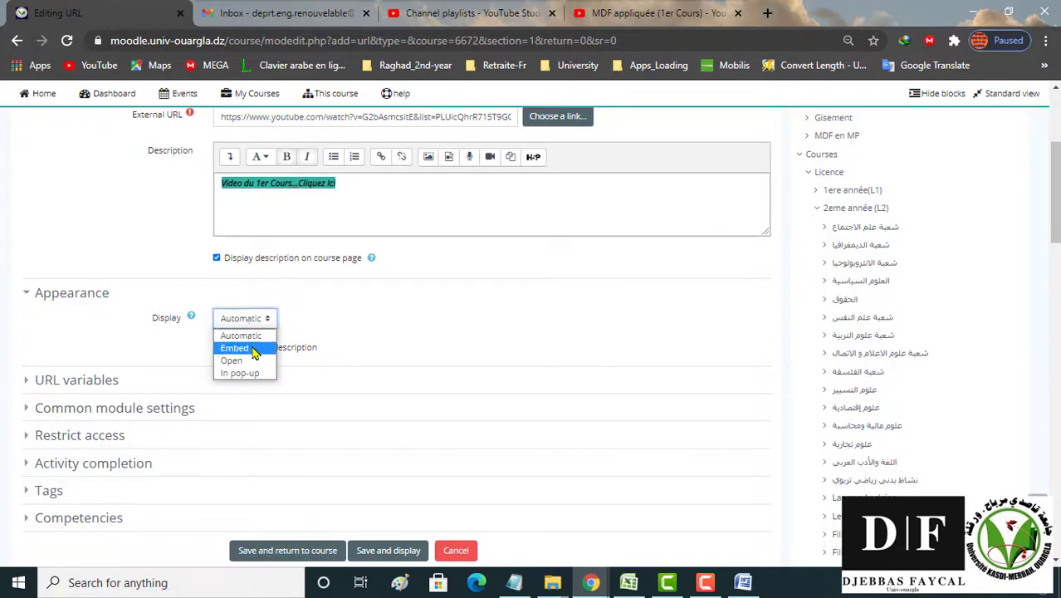
left_click(251, 348)
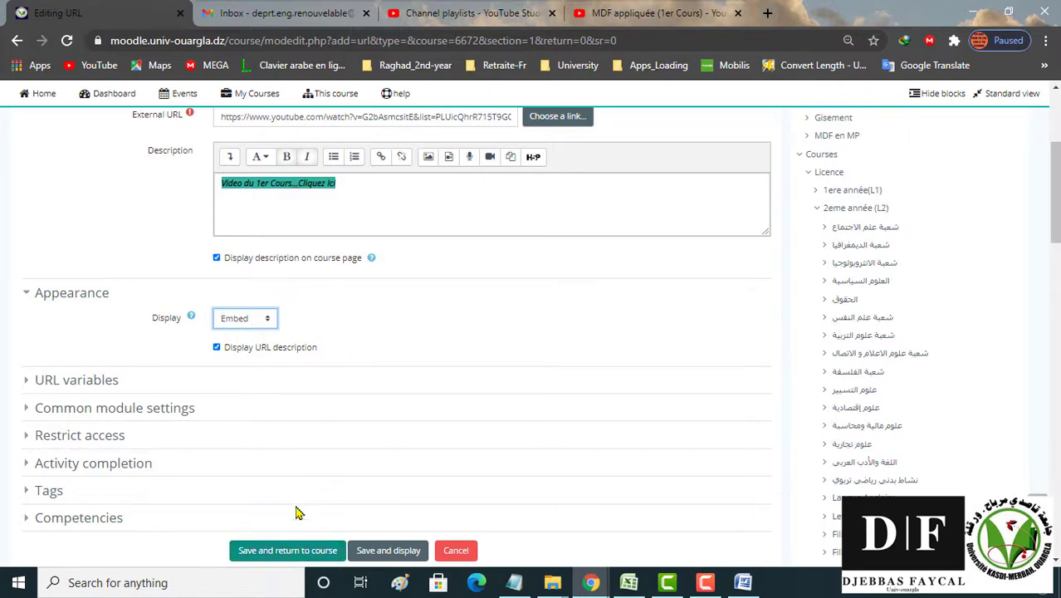
scroll(295, 502, "down", 1)
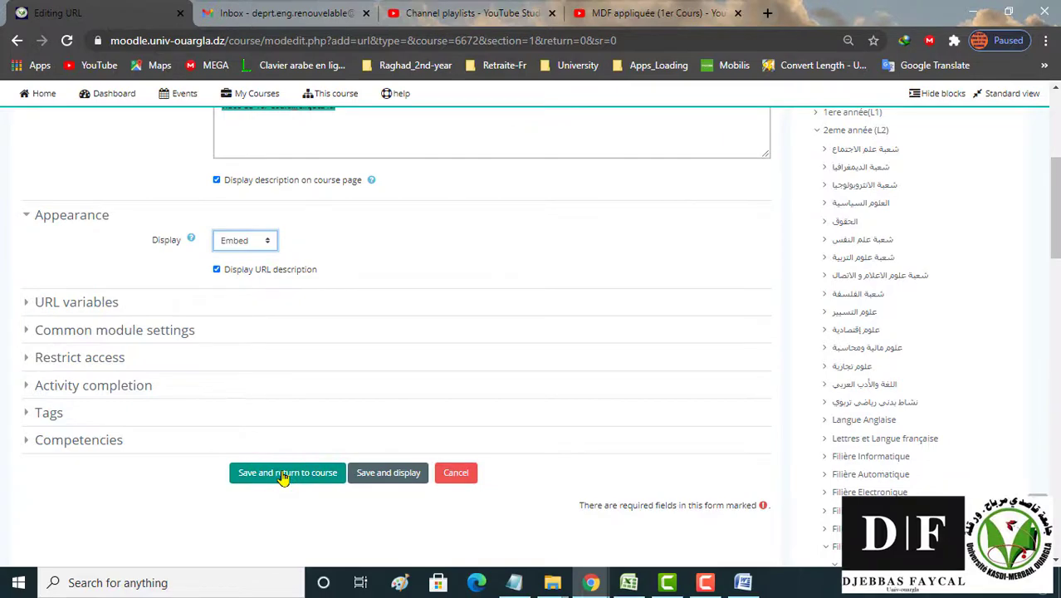
left_click(282, 475)
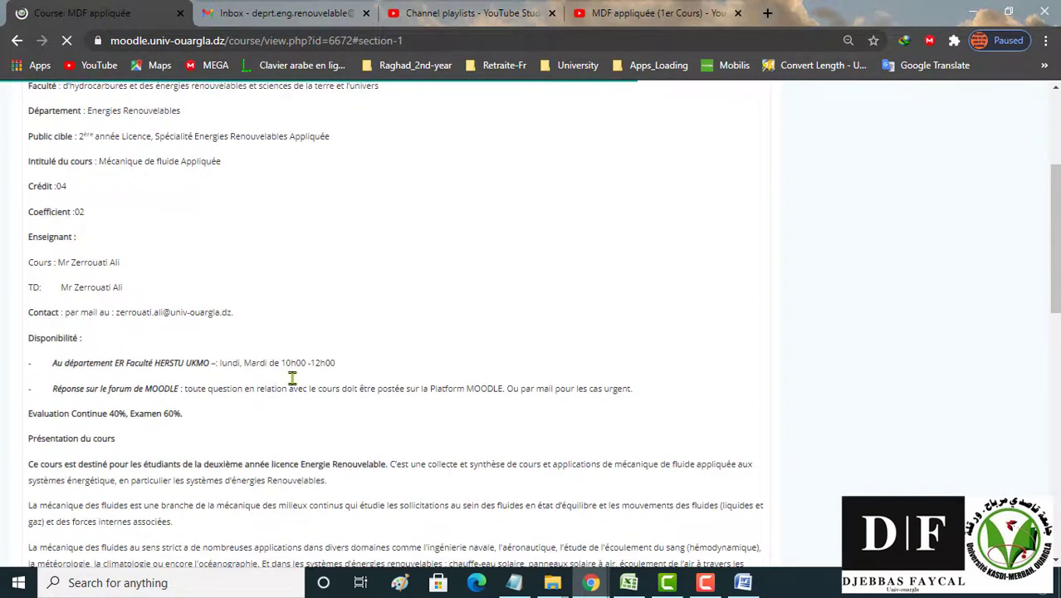
- Add a new Quiz activity below the first lesson's video in the CHAPITRE I section
scroll(255, 422, "down", 7)
scroll(260, 398, "down", 5)
scroll(237, 412, "up", 1)
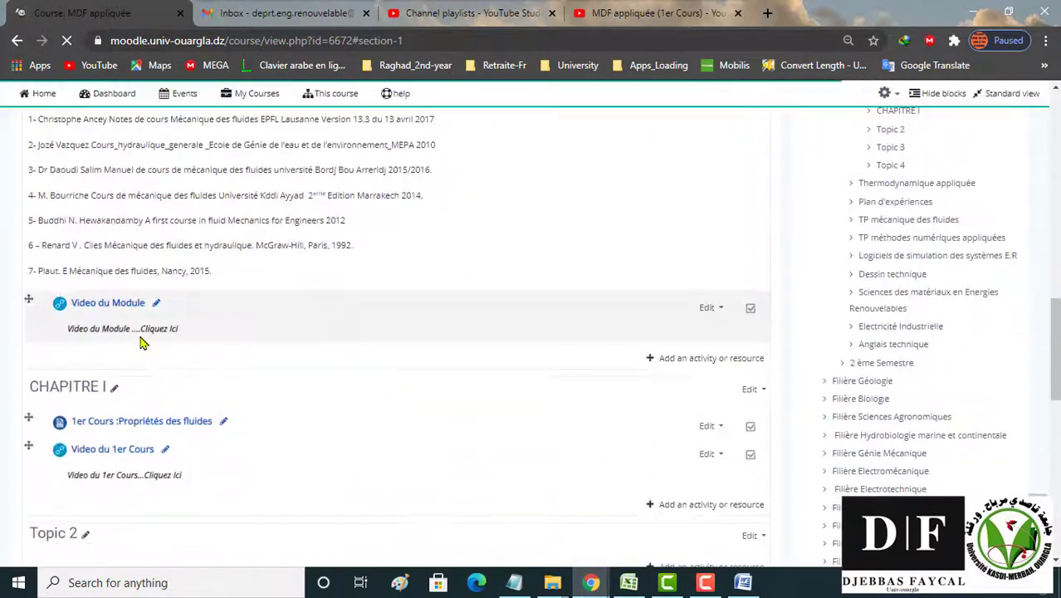
scroll(157, 437, "down", 1)
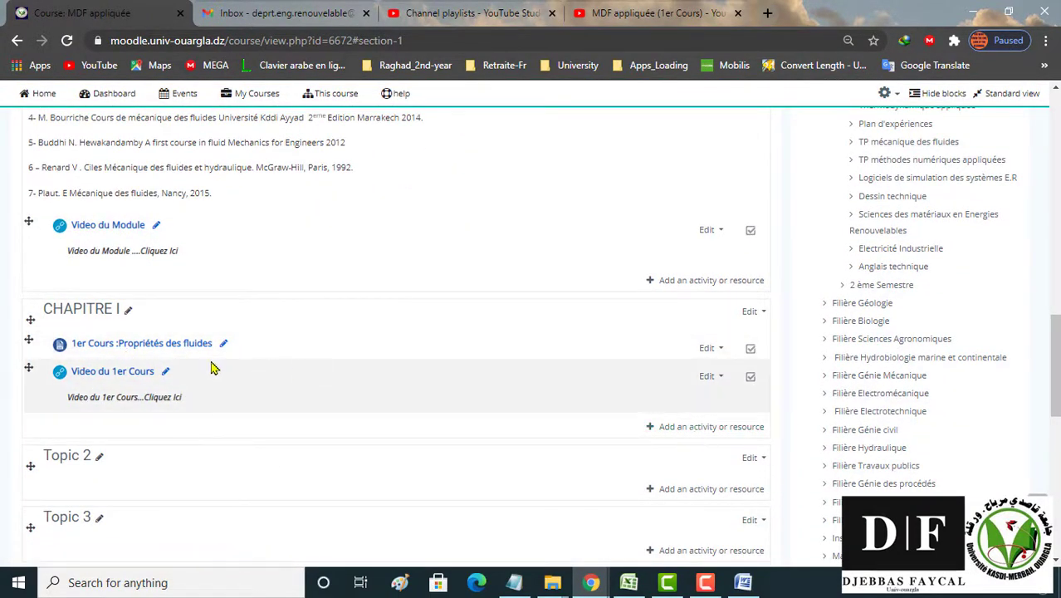
scroll(213, 368, "down", 1)
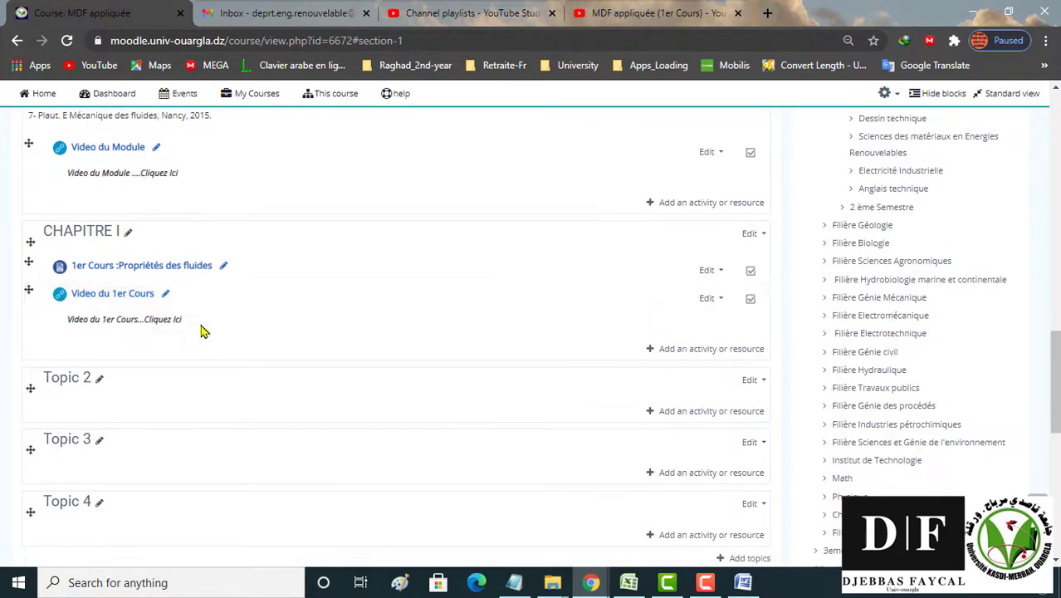
left_click(704, 355)
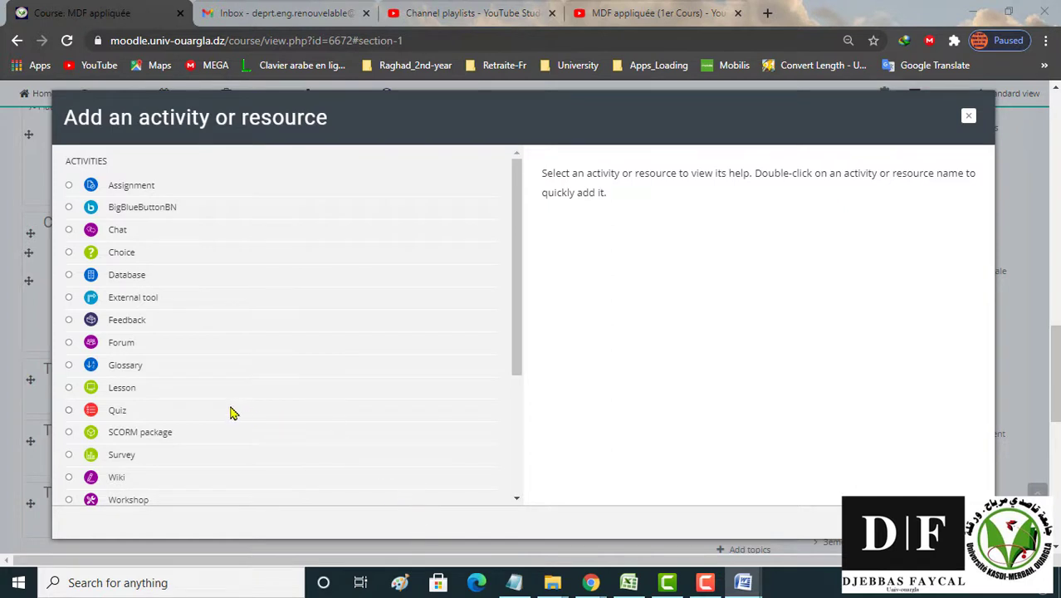
left_click(102, 413)
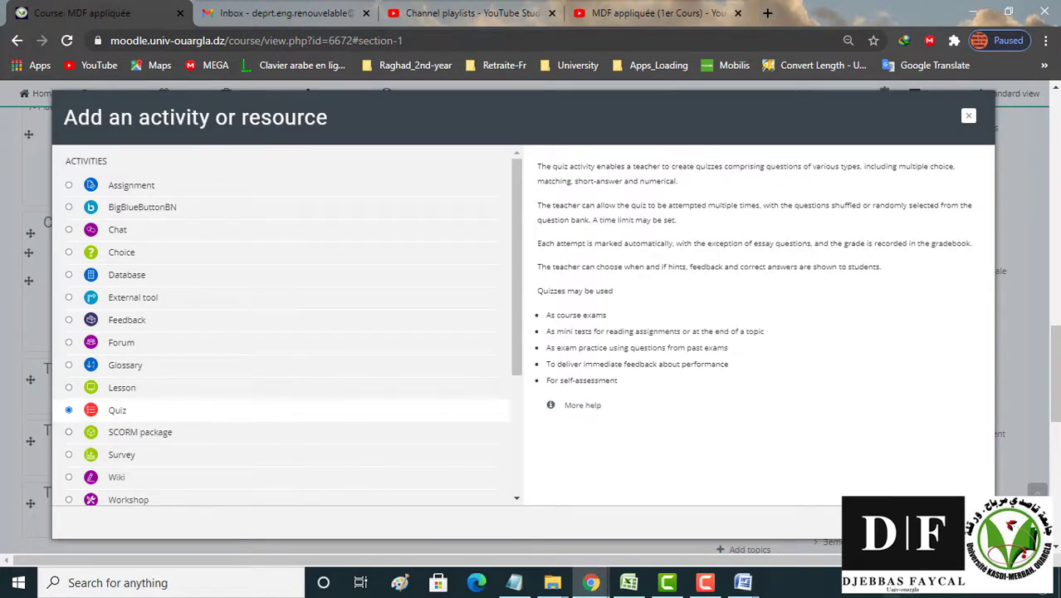
left_click(913, 521)
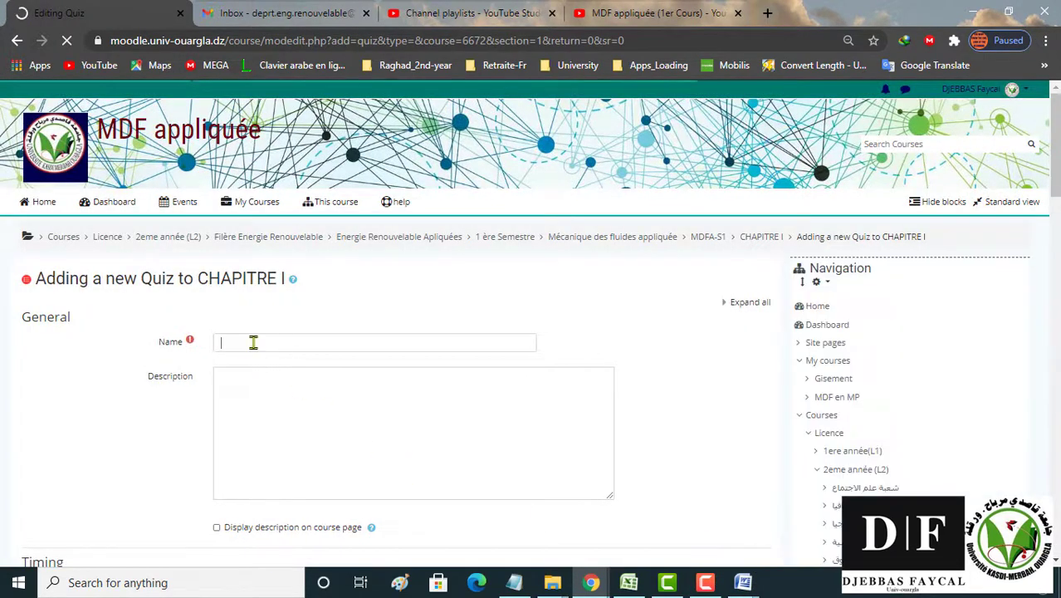
- Name the quiz "Questions des Cours", leave its description empty, and save it back to the course
left_click(253, 342)
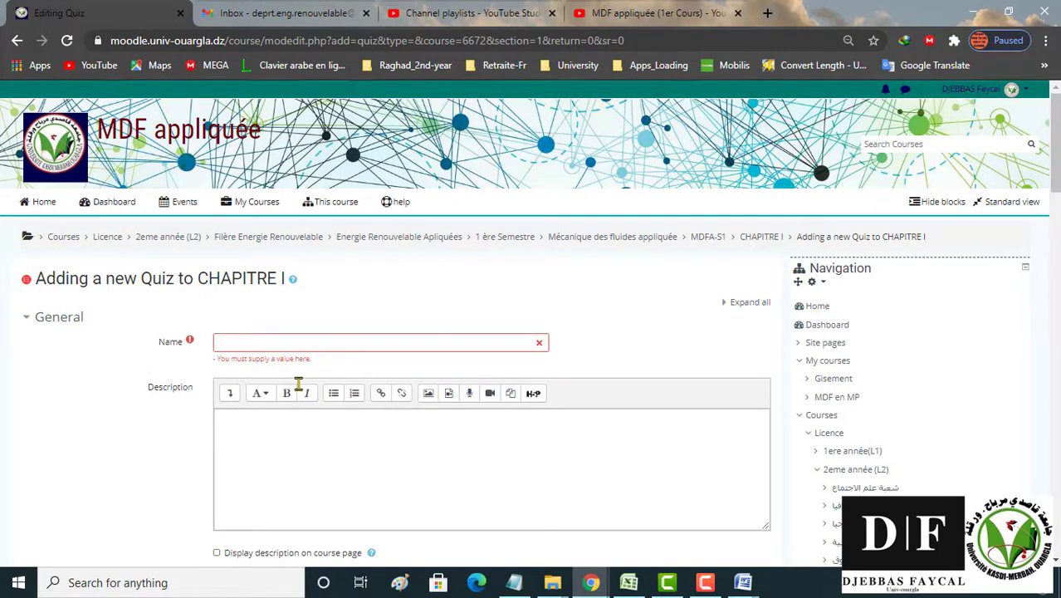
left_click(263, 338)
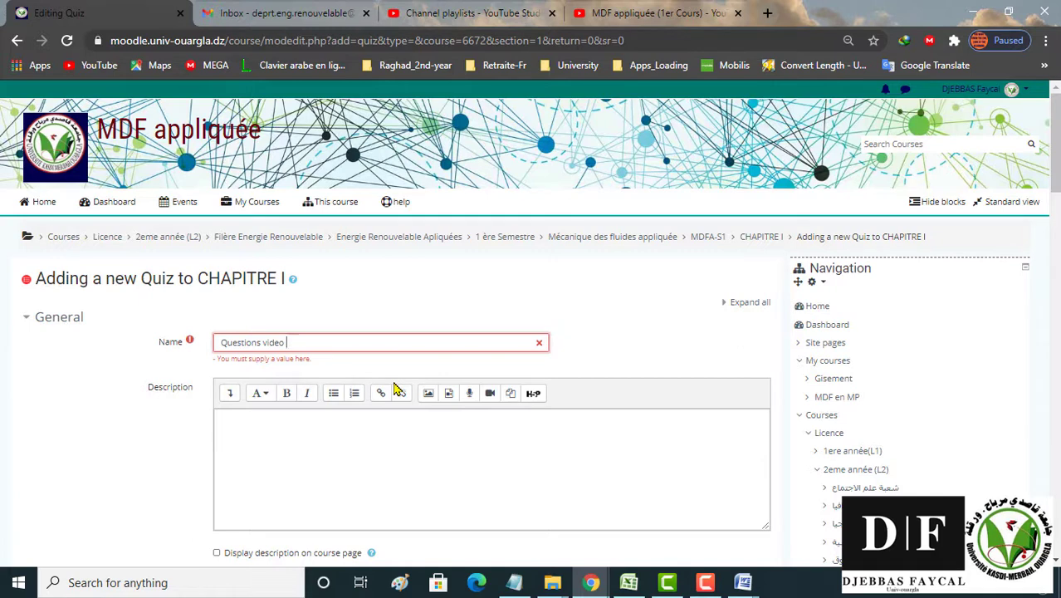
double_click(279, 342)
type("de")
left_click(378, 440)
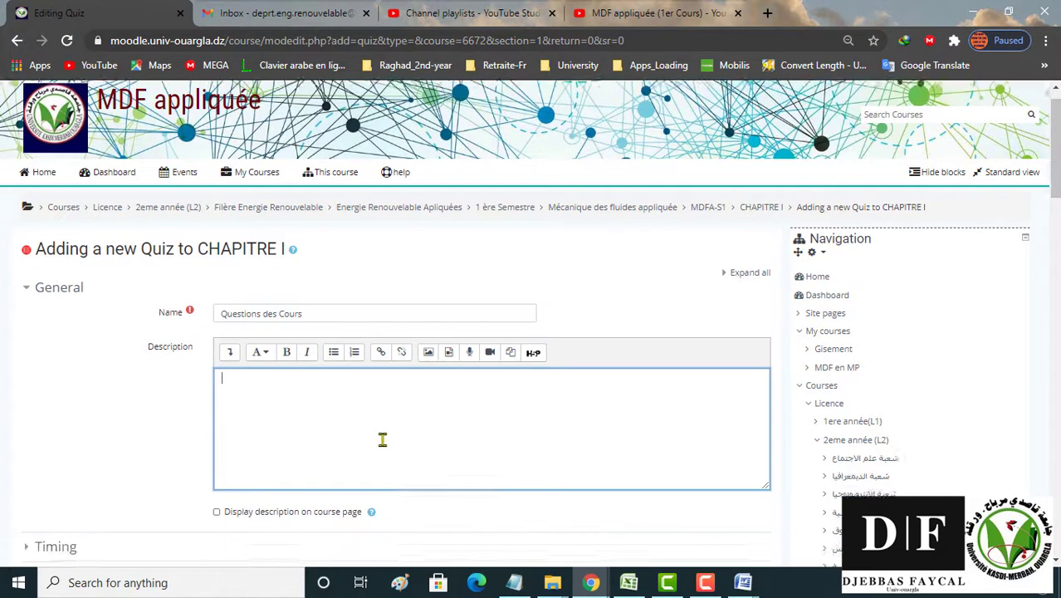
scroll(277, 345, "down", 4)
scroll(244, 315, "down", 3)
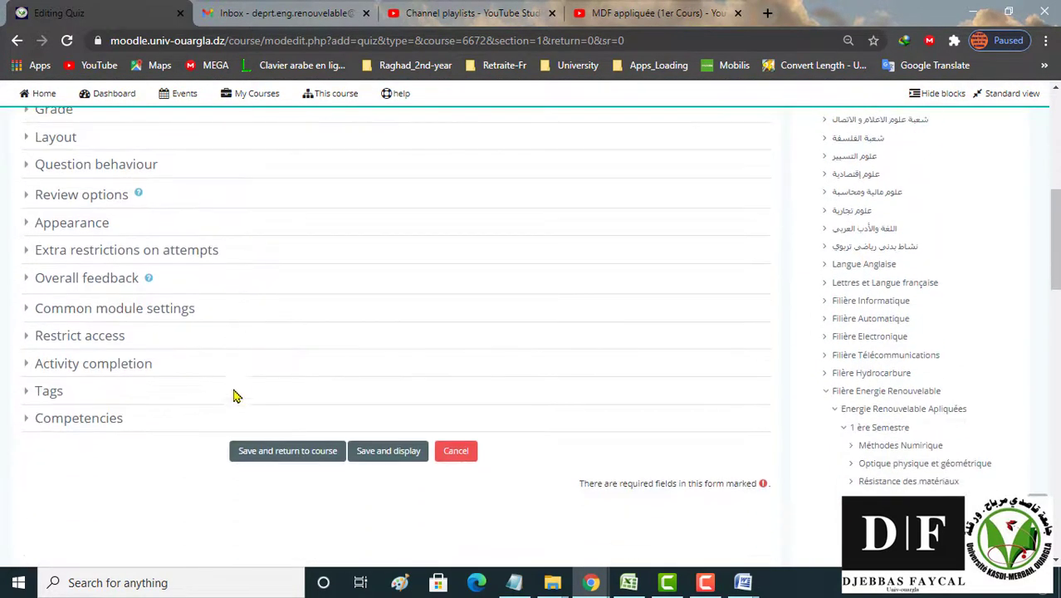
left_click(255, 458)
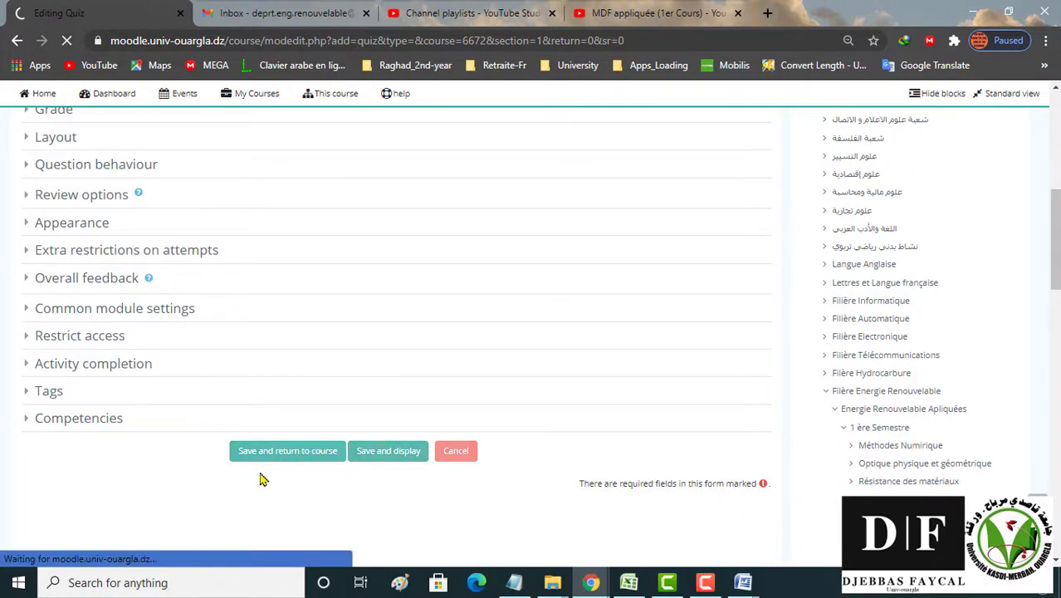
- Open the "Questions des Cours" quiz in the CHAPITRE I section for editing its questions
scroll(326, 440, "down", 15)
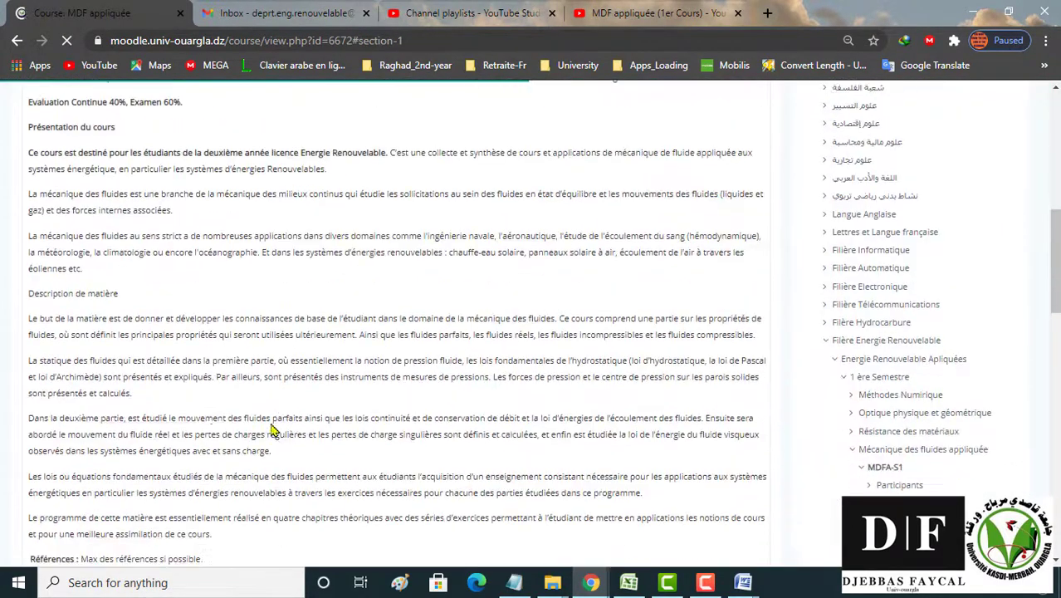
scroll(205, 415, "down", 3)
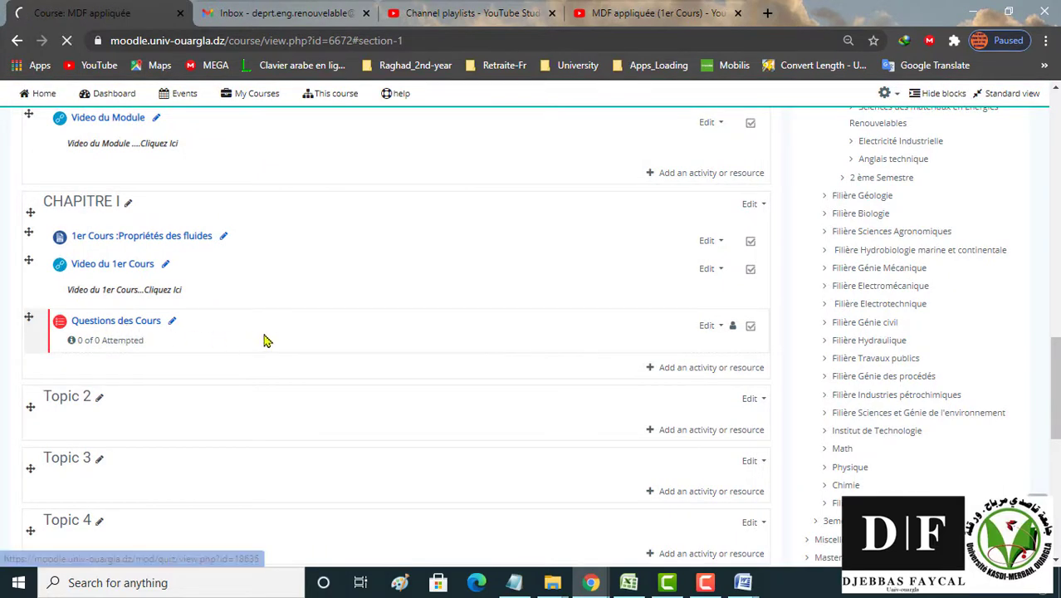
left_click(160, 326)
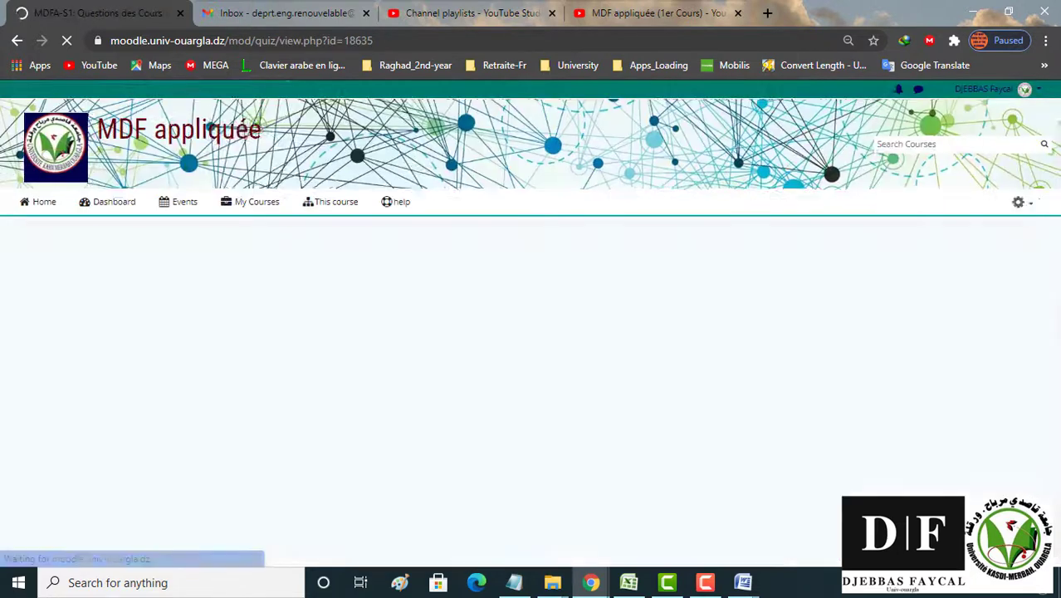
left_click(398, 352)
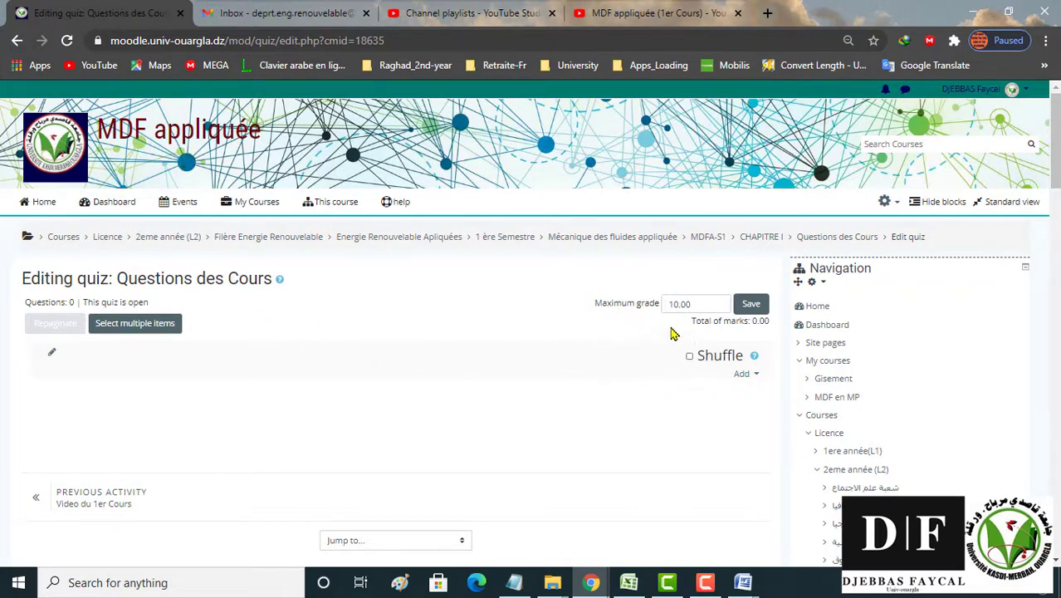
- Add a new question of type True/False to the quiz
left_click(750, 379)
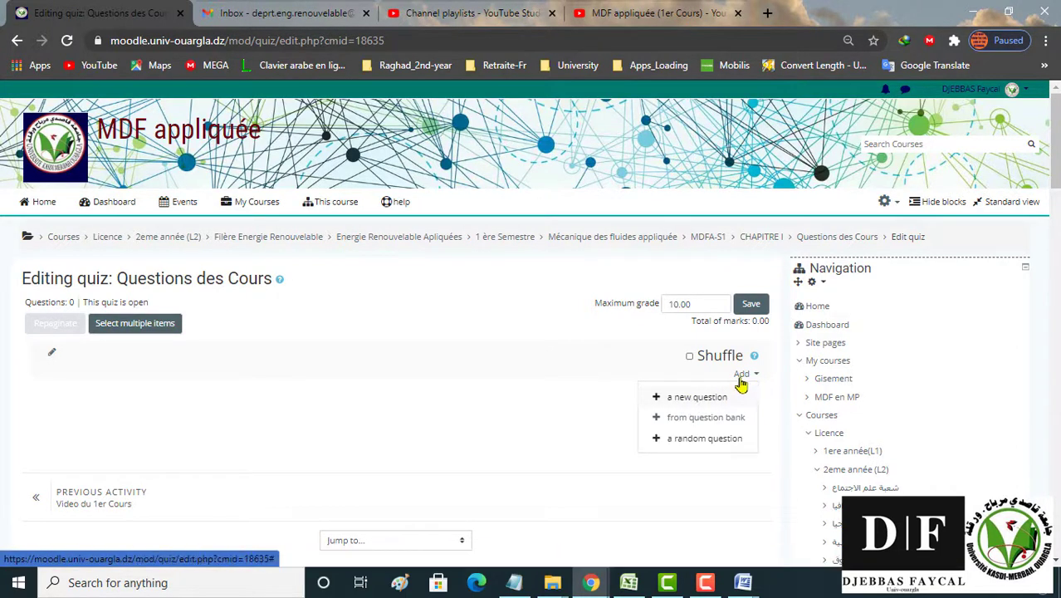
left_click(690, 399)
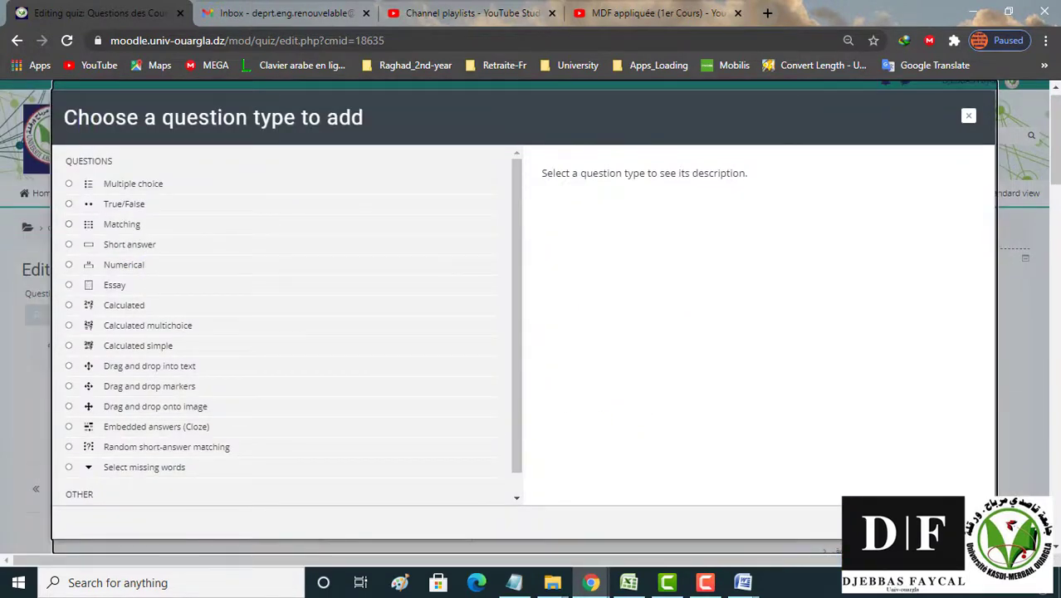
key("alt+Tab")
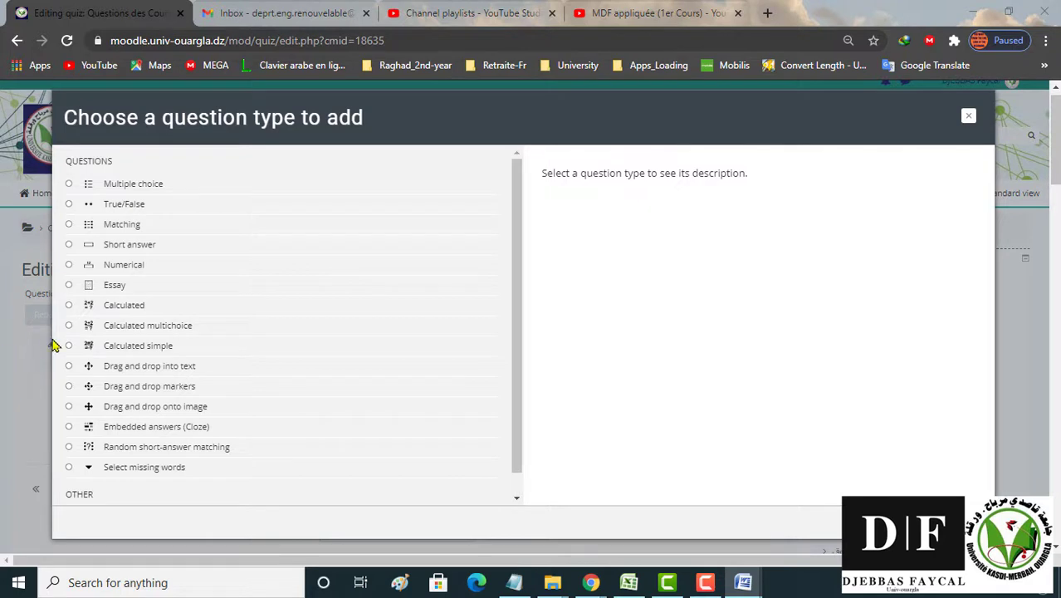
left_click(116, 208)
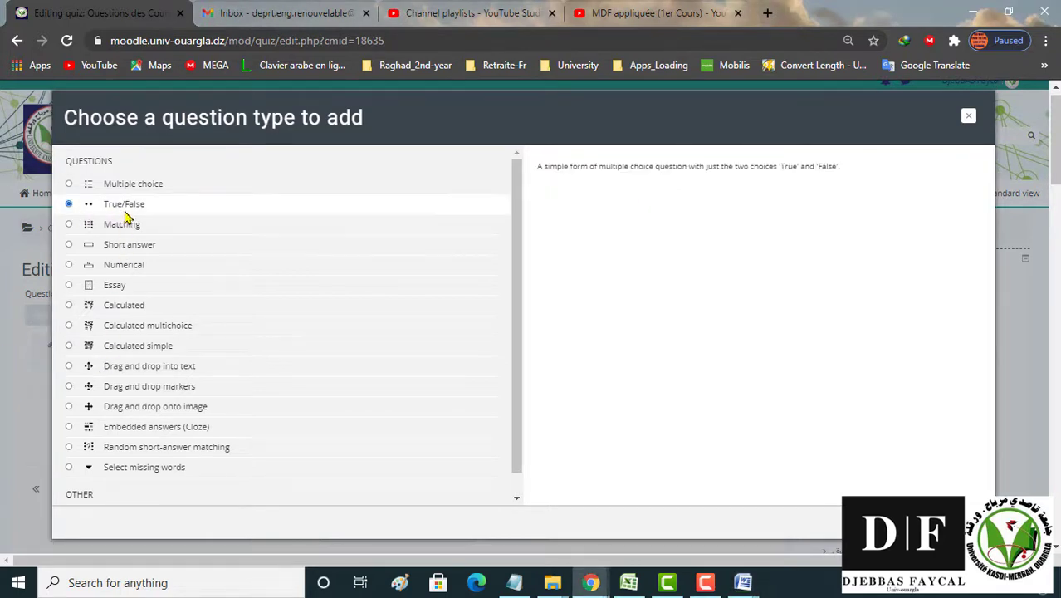
left_click(916, 522)
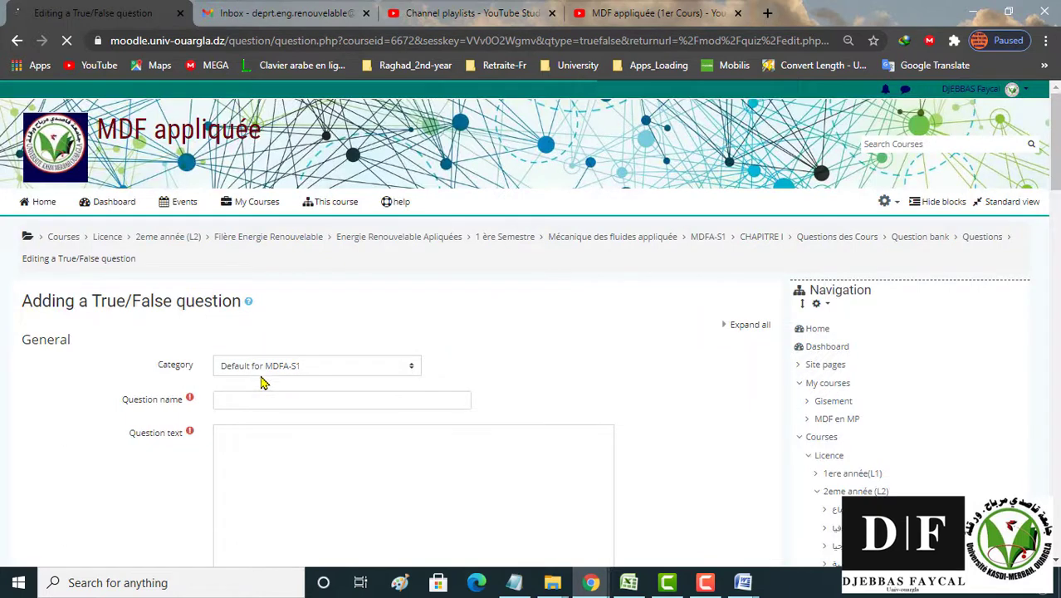
- Set the question's category to "Default for Questions des Cours" and name the question "Q1"
left_click(299, 371)
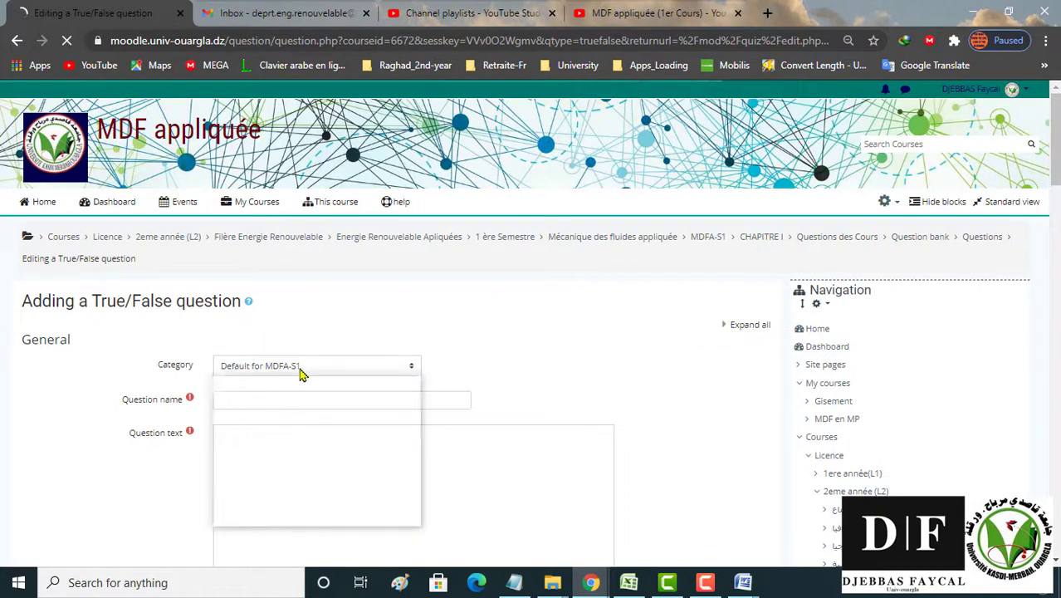
left_click(258, 366)
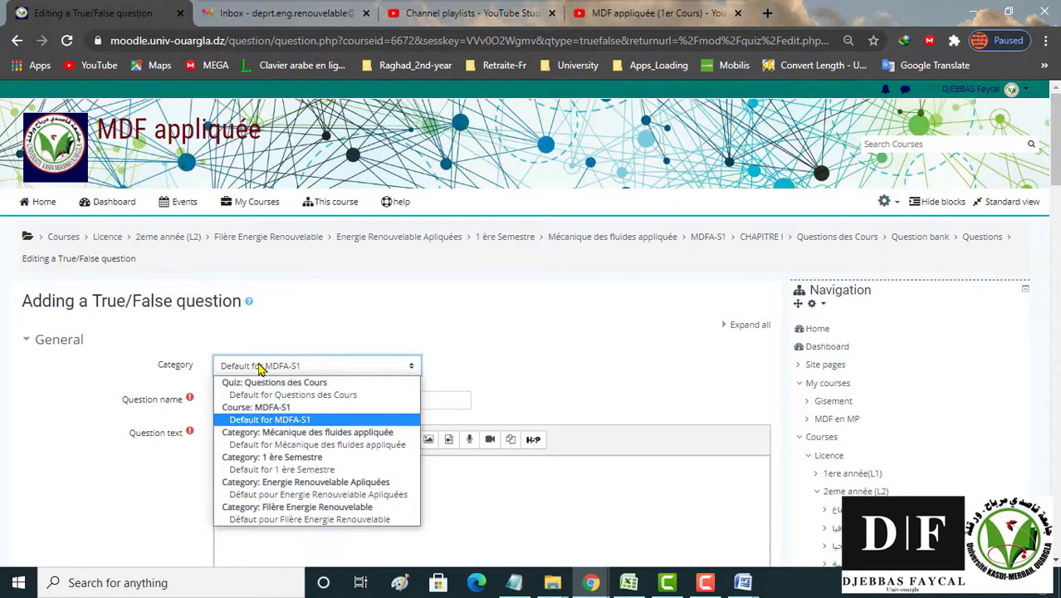
left_click(291, 396)
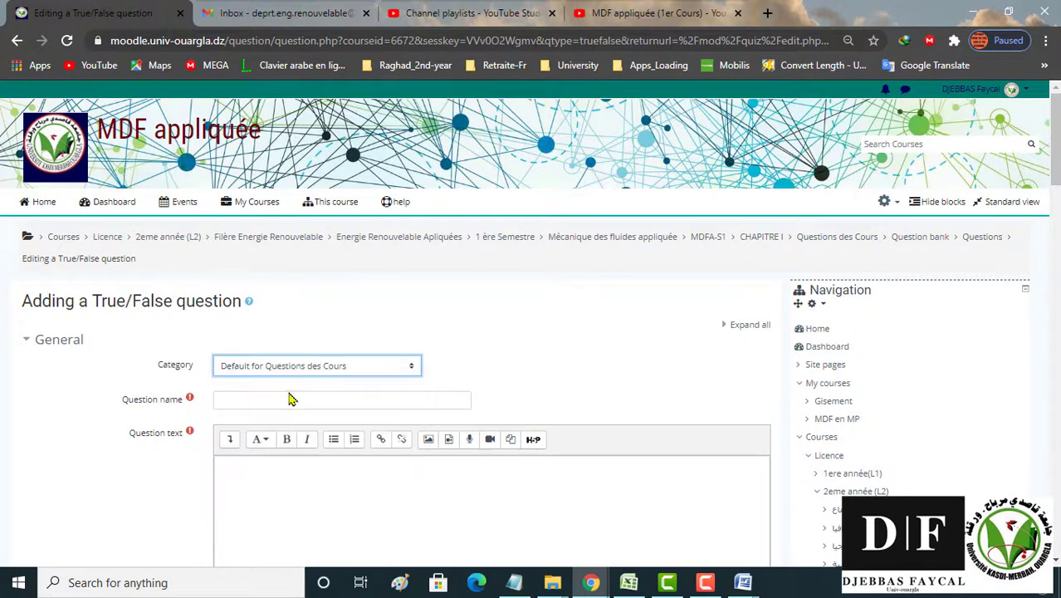
left_click(234, 398)
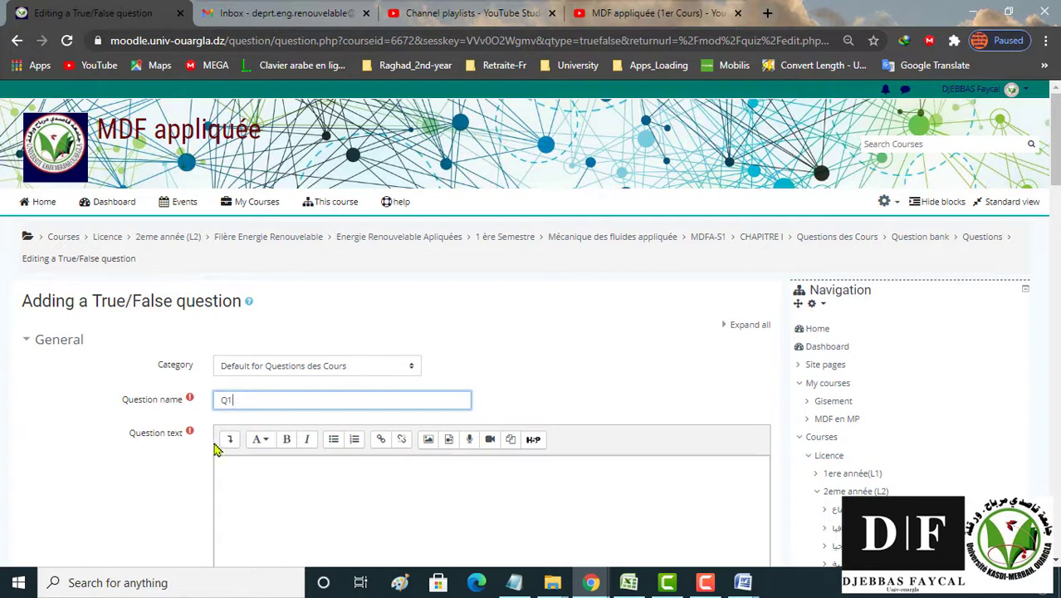
- Copy "Un fluide réel est-il caractérisé par une certaine viscosité ?" from 2-QUIZ_L2-Support_Cours-1.docx in Word into the Moodle question text
left_click(365, 498)
key("alt+Tab")
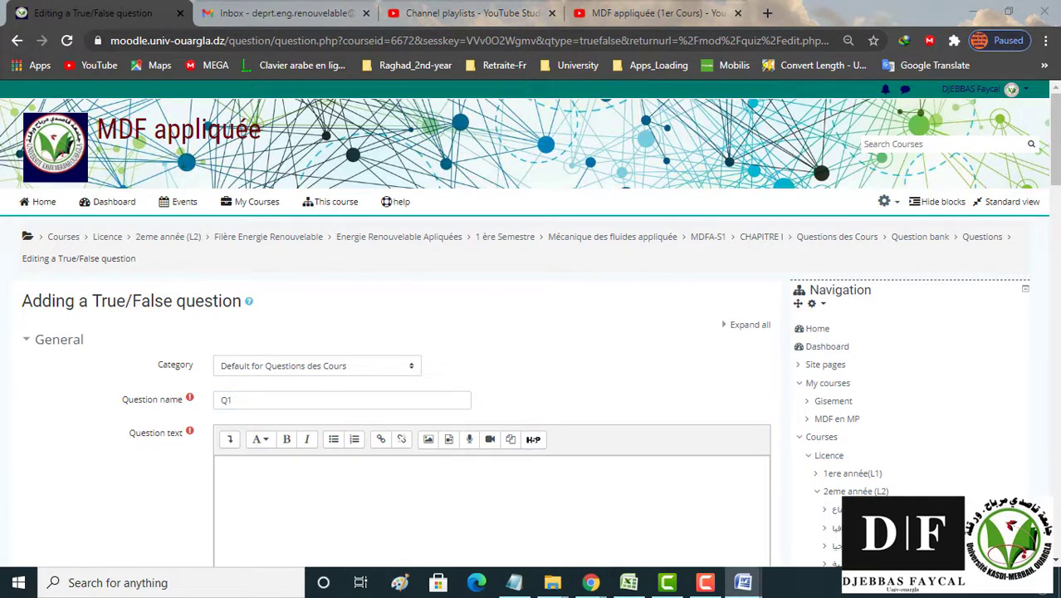
left_click_drag(0, 483, 536, 151)
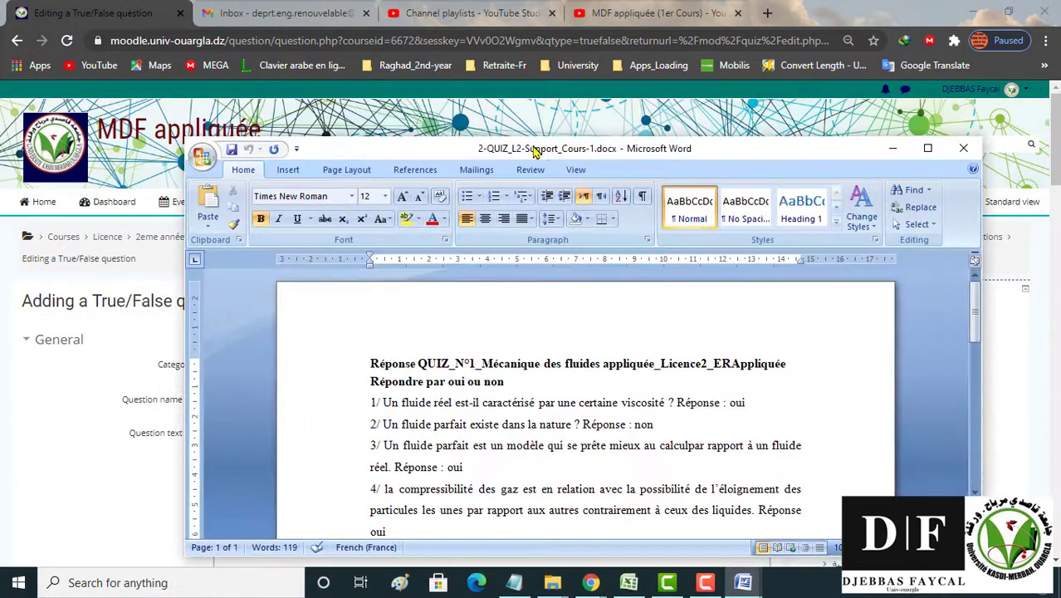
double_click(535, 151)
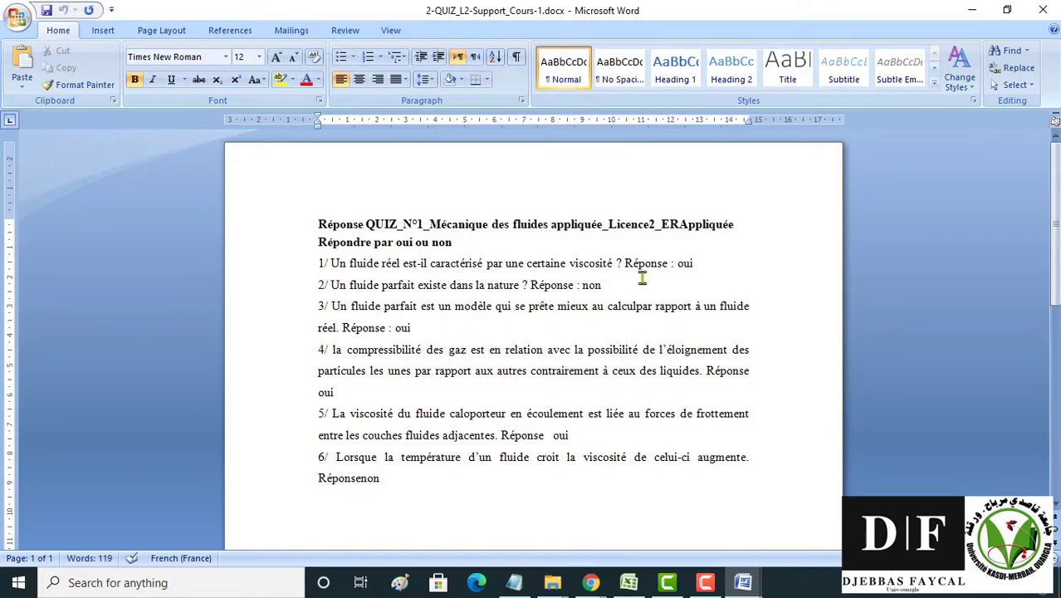
left_click(1005, 11)
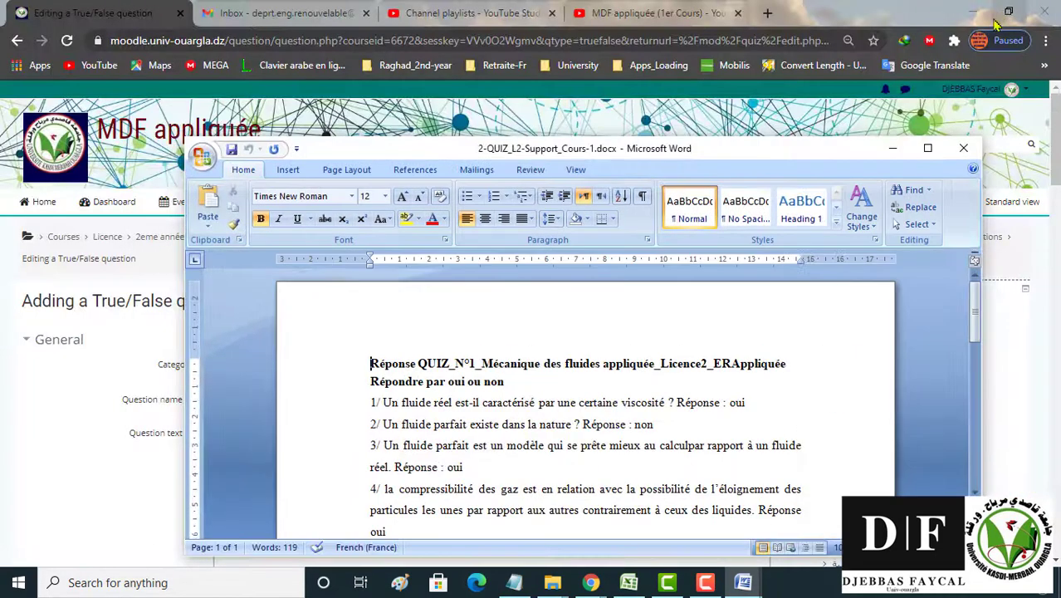
left_click_drag(725, 156, 0, 145)
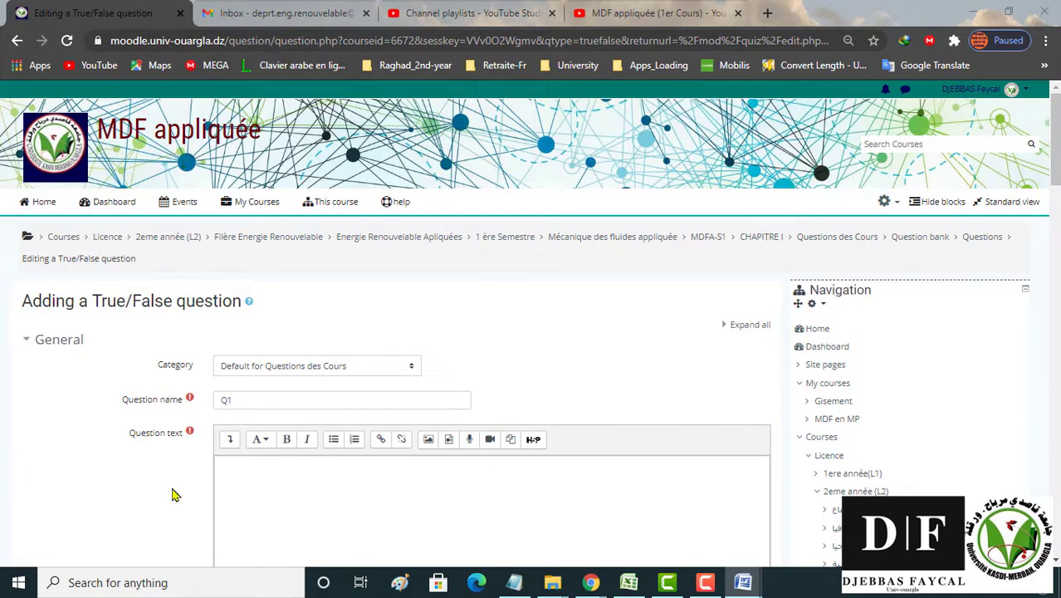
left_click(253, 465)
type("Un fluide réel est-il caractérisé par une certaine viscosité ?")
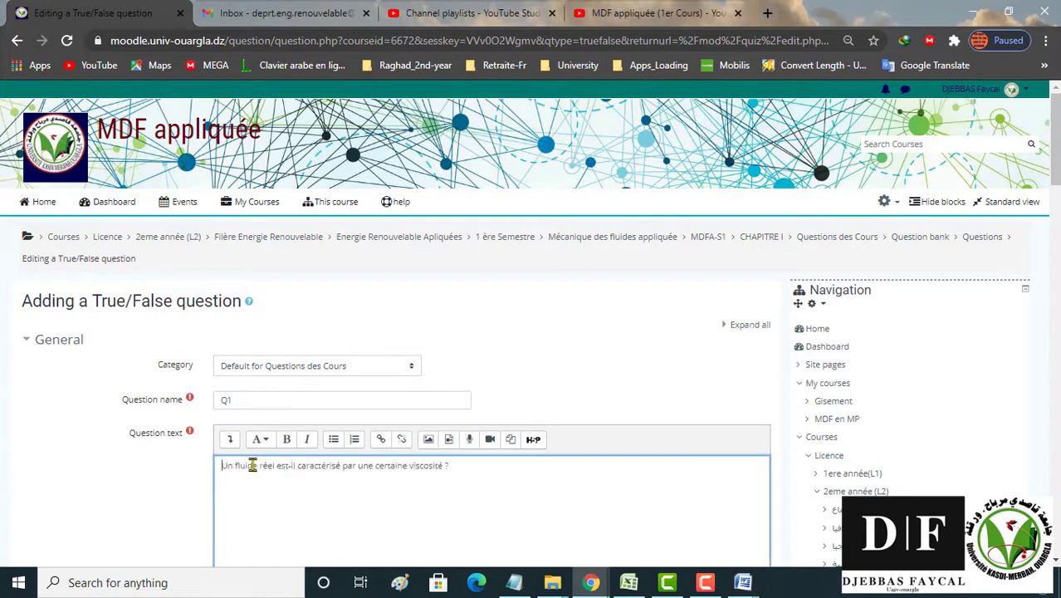
- Set the correct answer of the True/False question Q1 to True
scroll(394, 474, "down", 4)
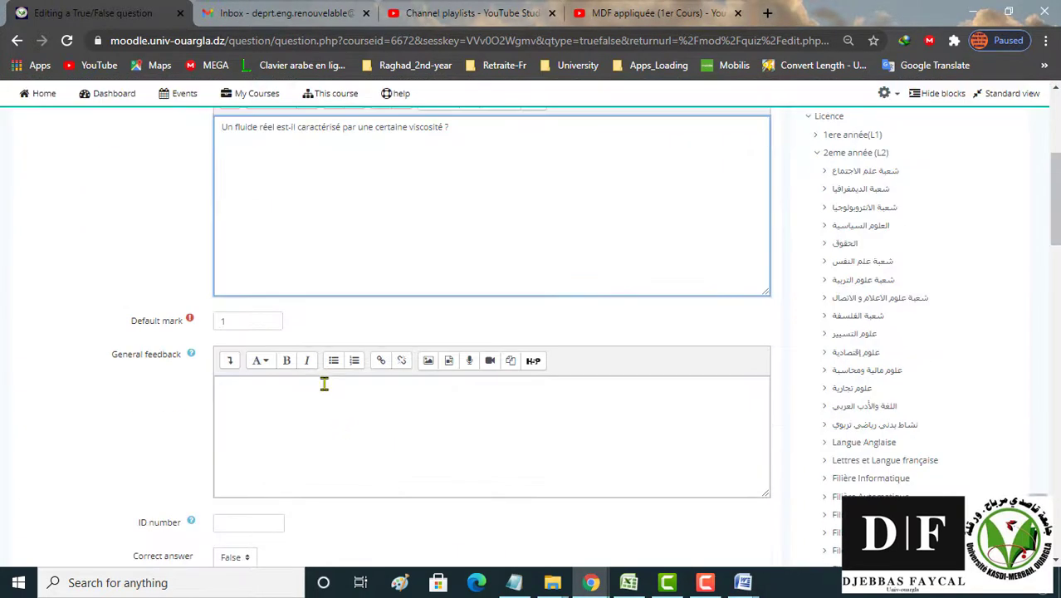
scroll(239, 388, "down", 1)
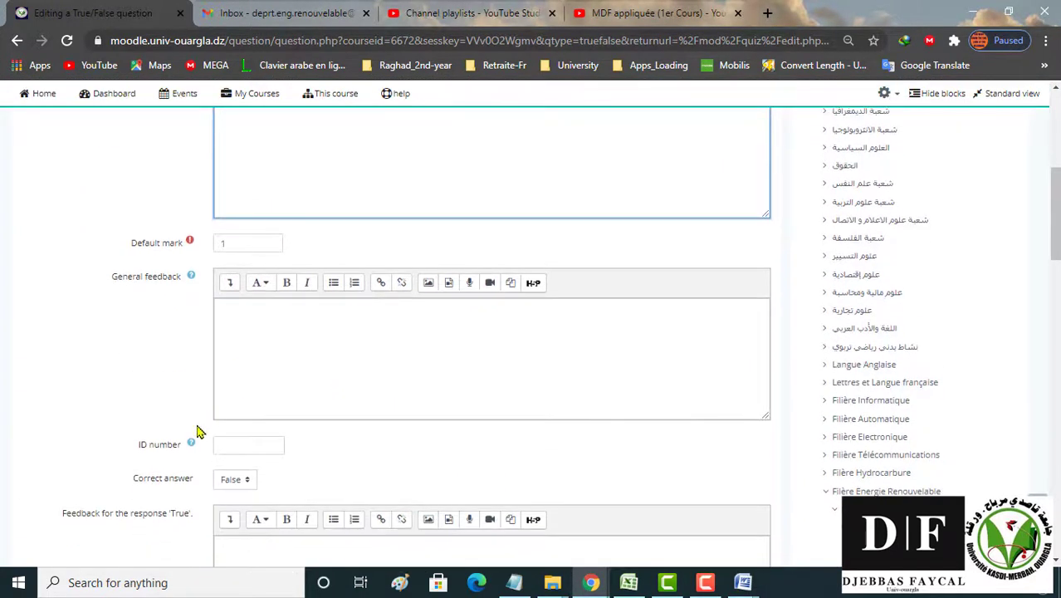
left_click(233, 483)
left_click(235, 504)
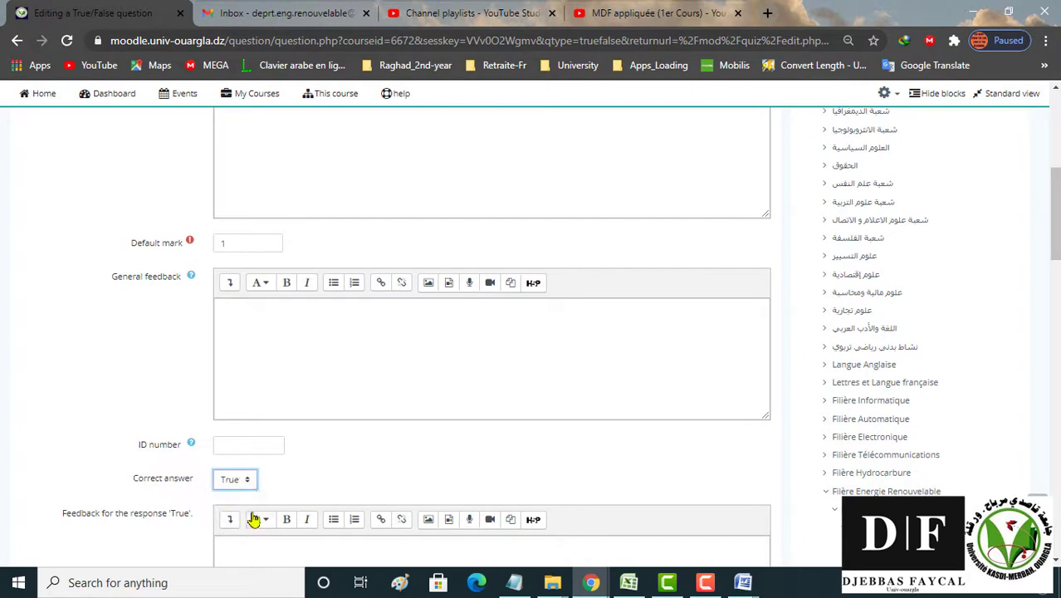
- Enter "Excellent...." as feedback for the response 'True' and "Faux...!!!" as feedback for the response 'False'
scroll(253, 519, "down", 3)
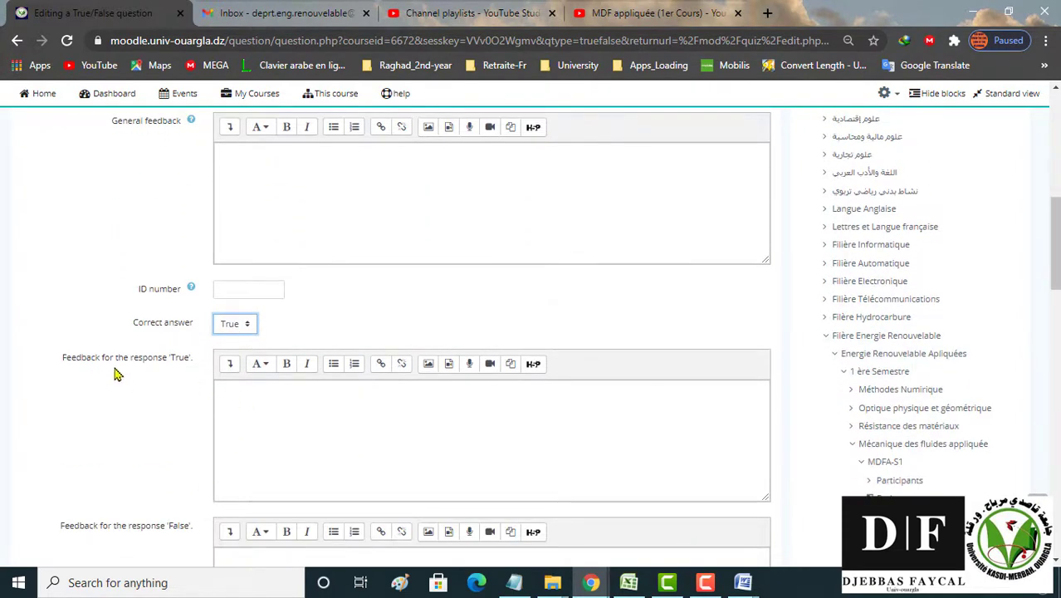
left_click(227, 392)
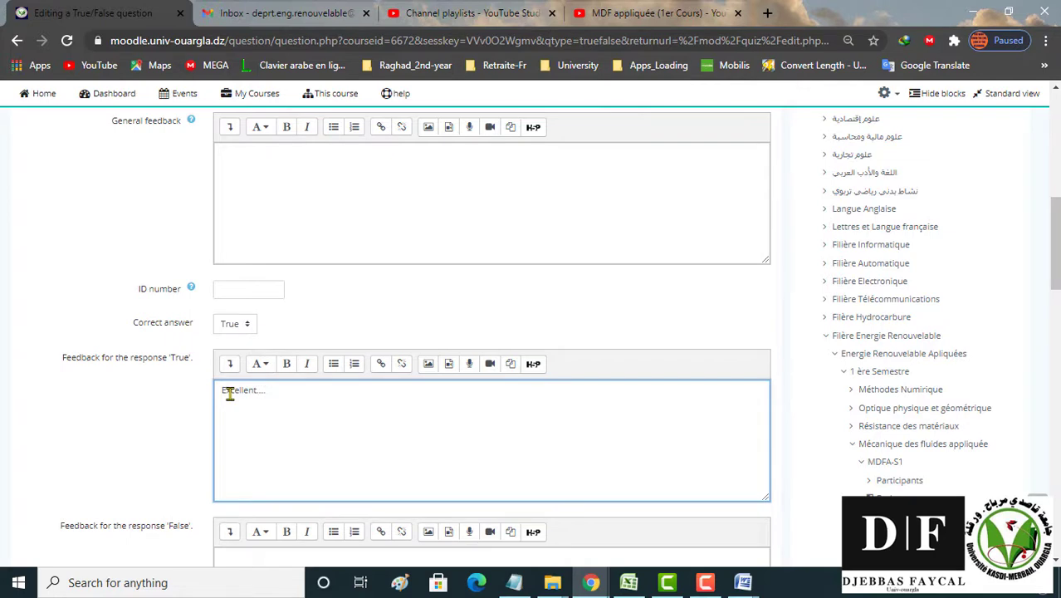
scroll(180, 450, "down", 3)
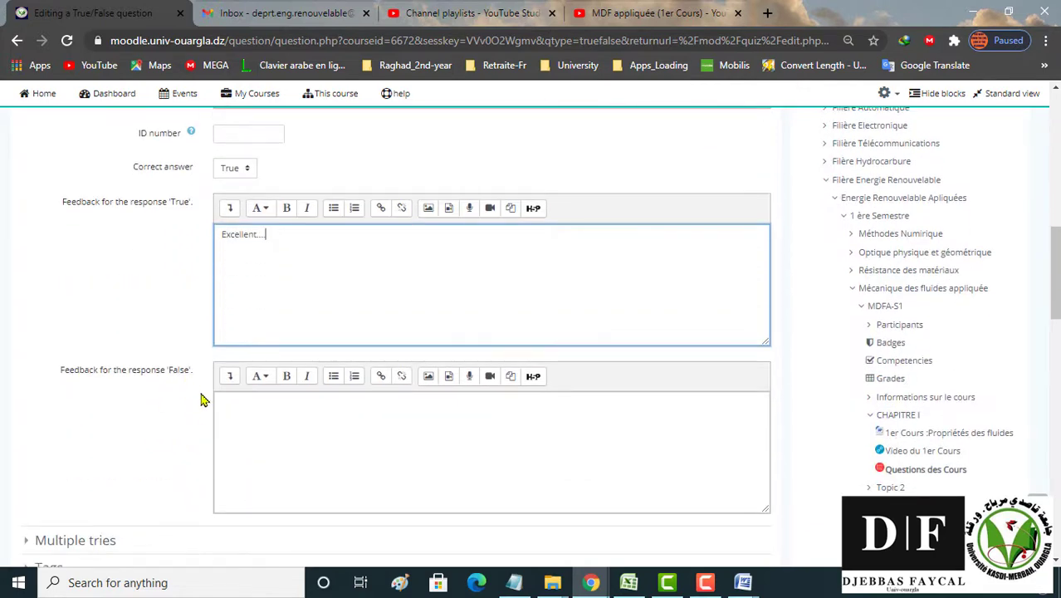
left_click(236, 410)
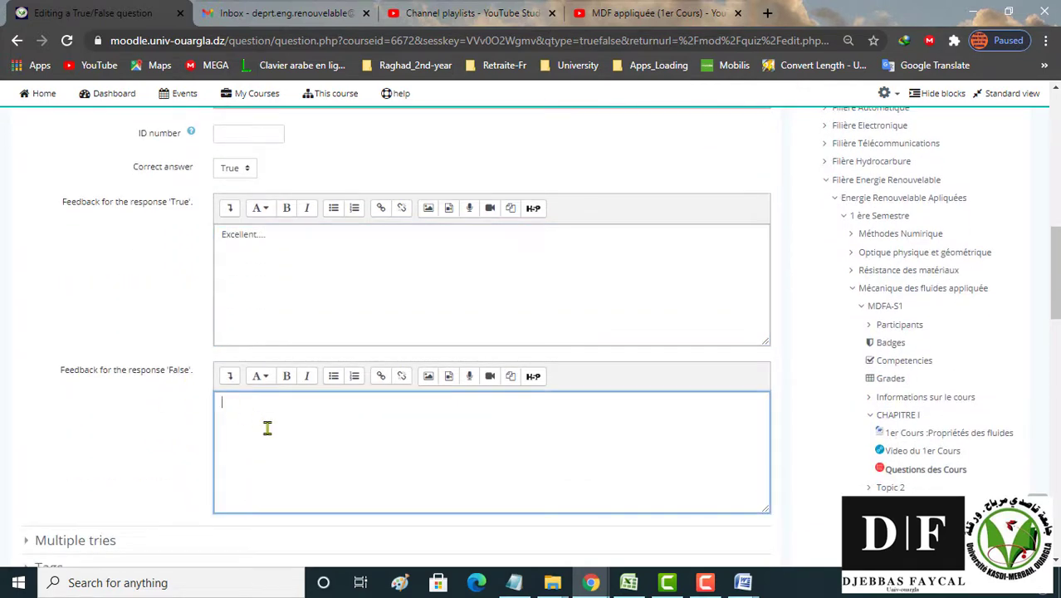
type("Fa")
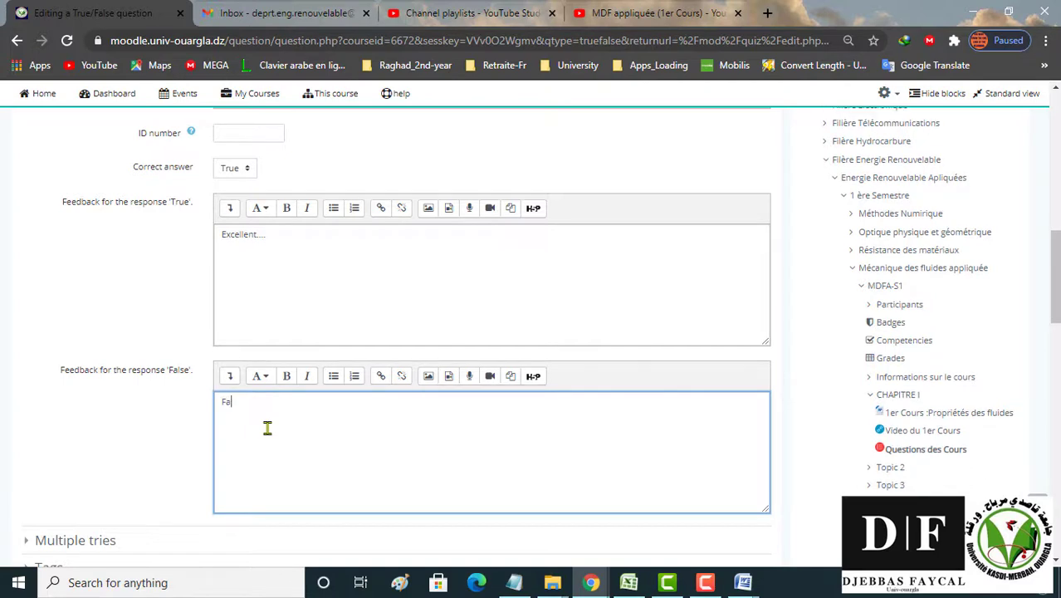
type("ux...!!!")
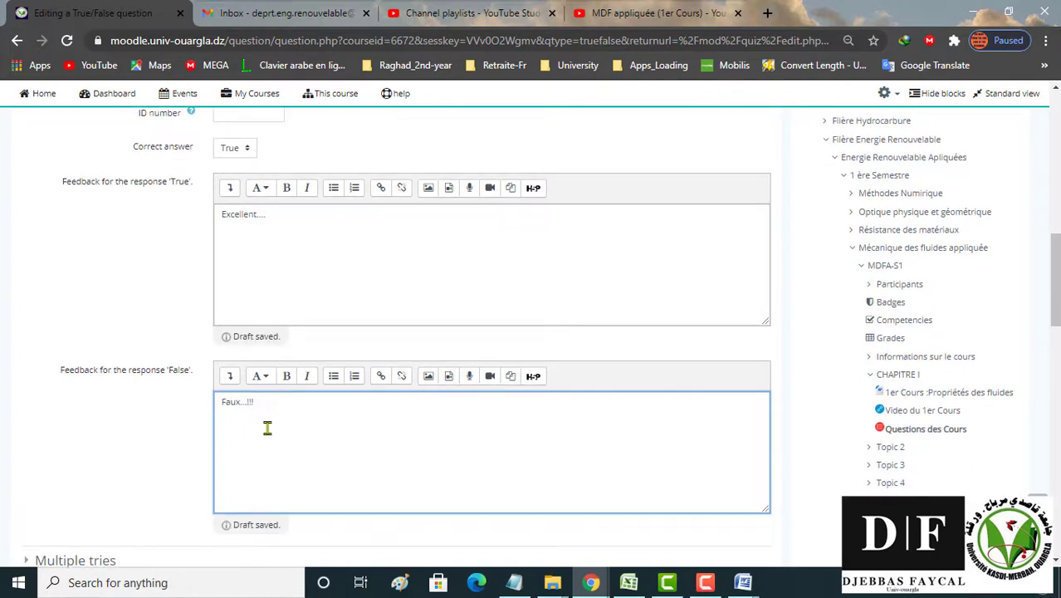
- Save question Q1 and start adding another new question after it in the quiz
scroll(267, 427, "down", 3)
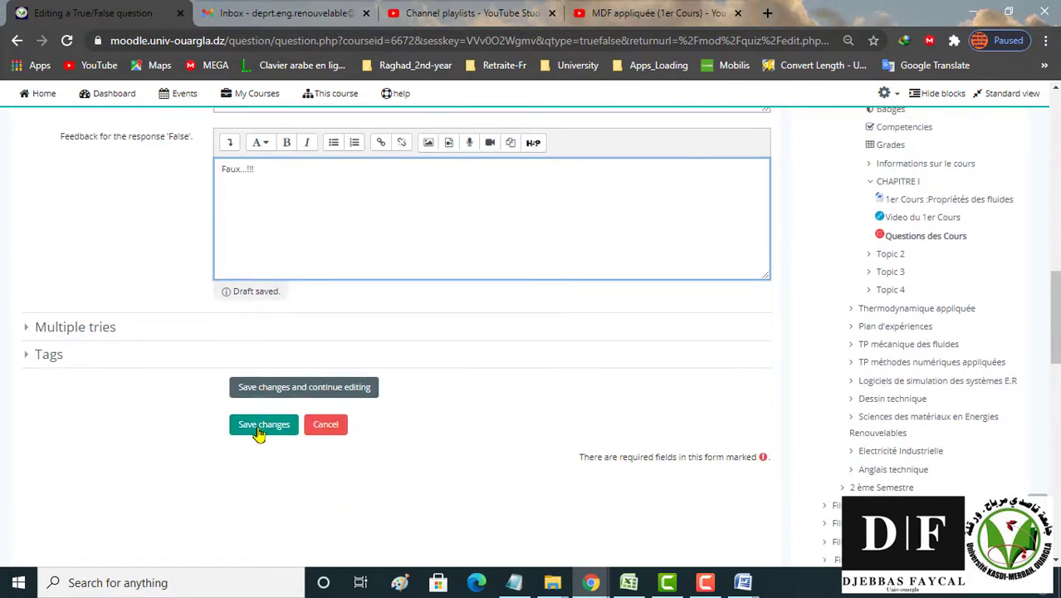
left_click(260, 425)
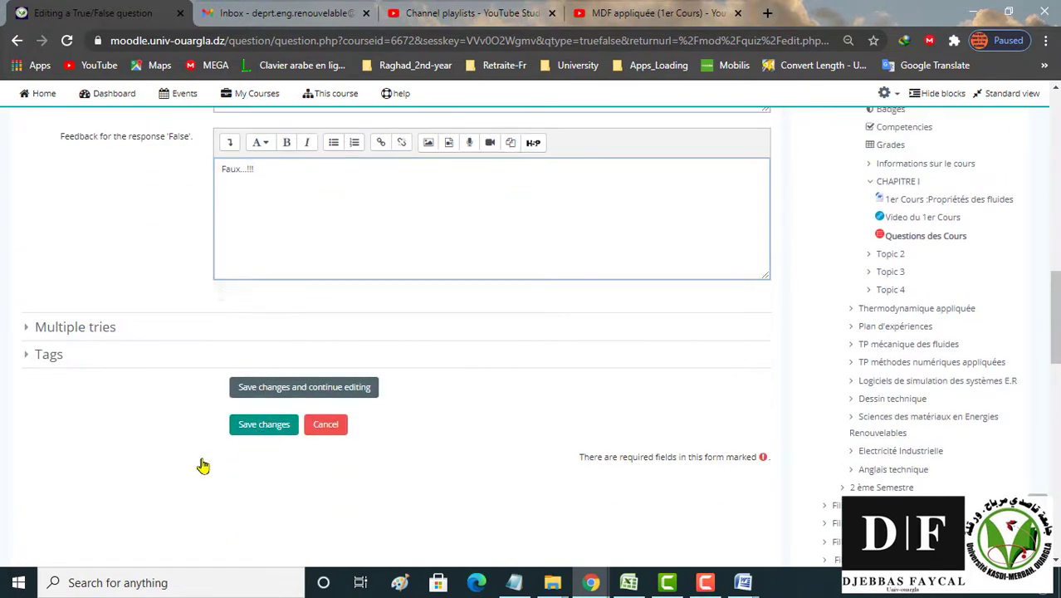
left_click(281, 432)
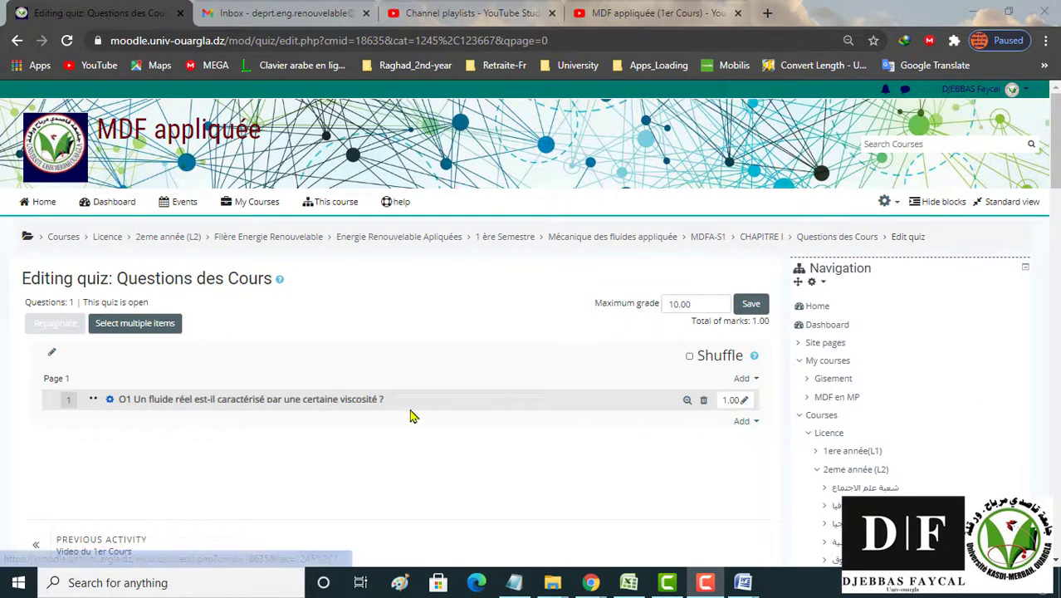
left_click(752, 424)
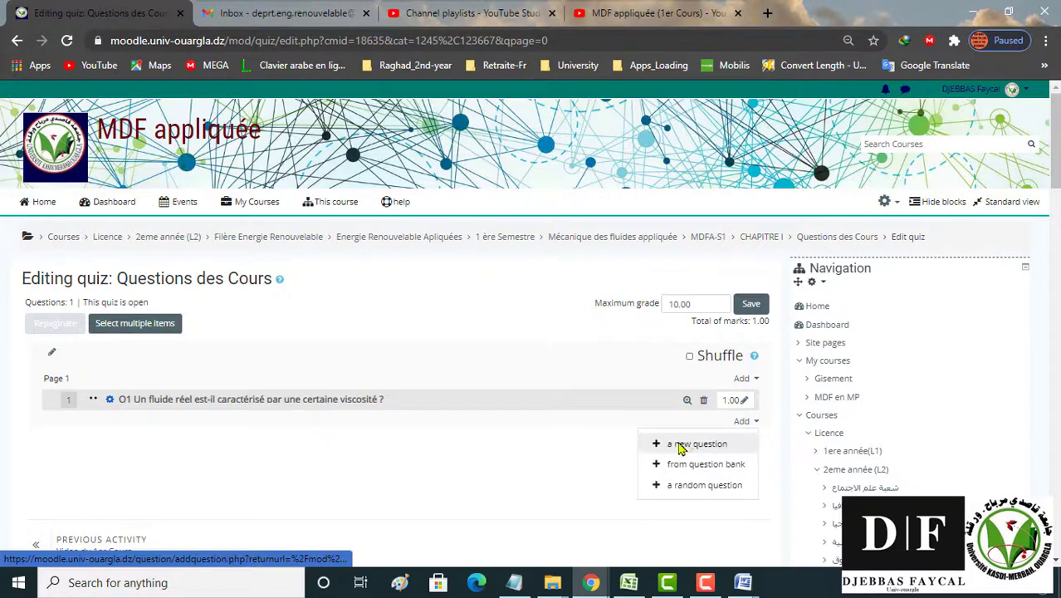
left_click(680, 448)
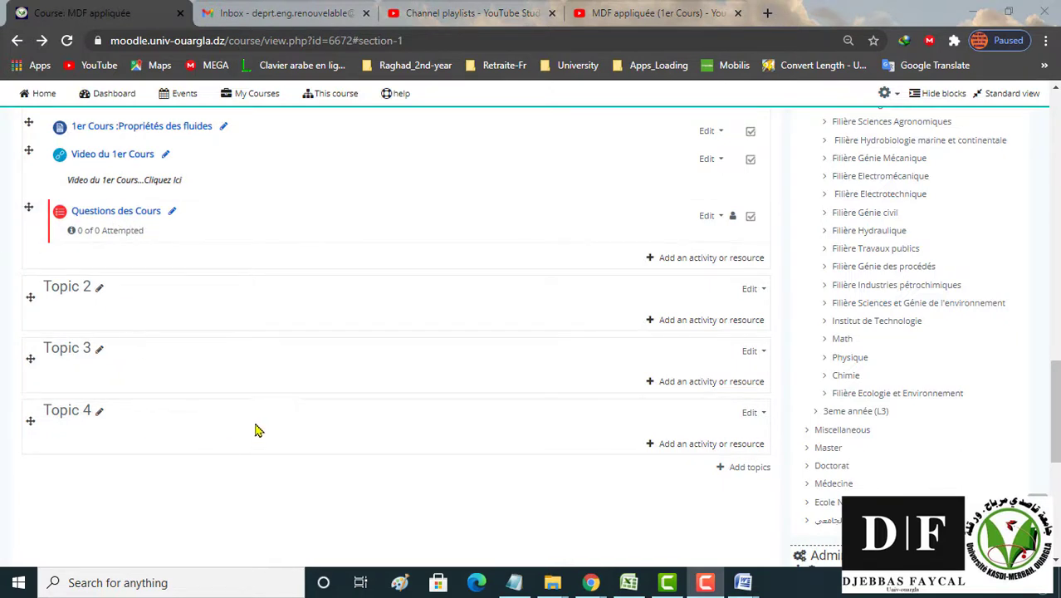
- Preview the "Questions des Cours" quiz from the course page and look through its True/False questions
left_click(128, 214)
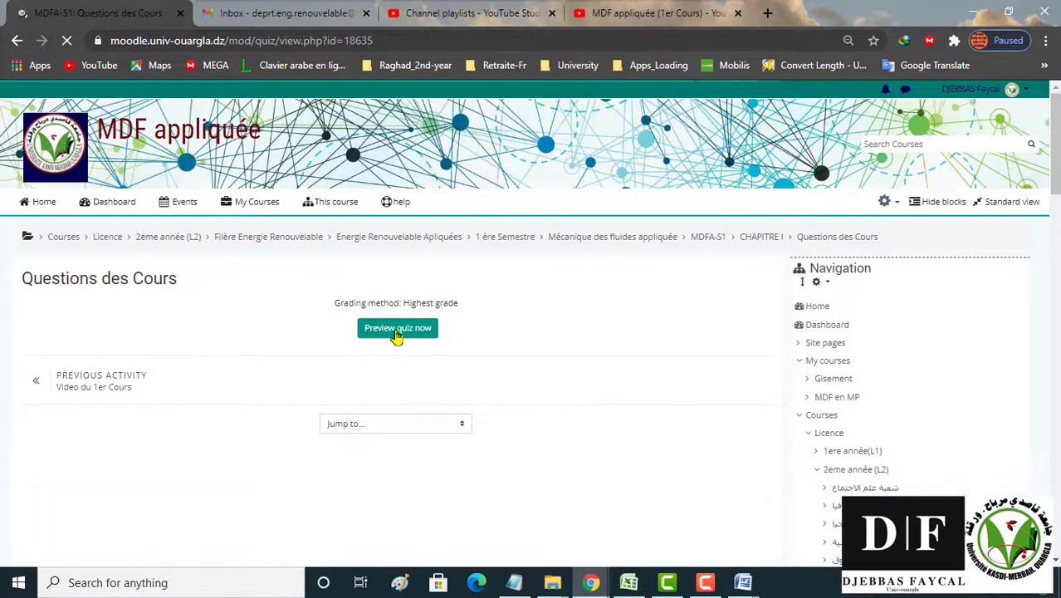
left_click(406, 333)
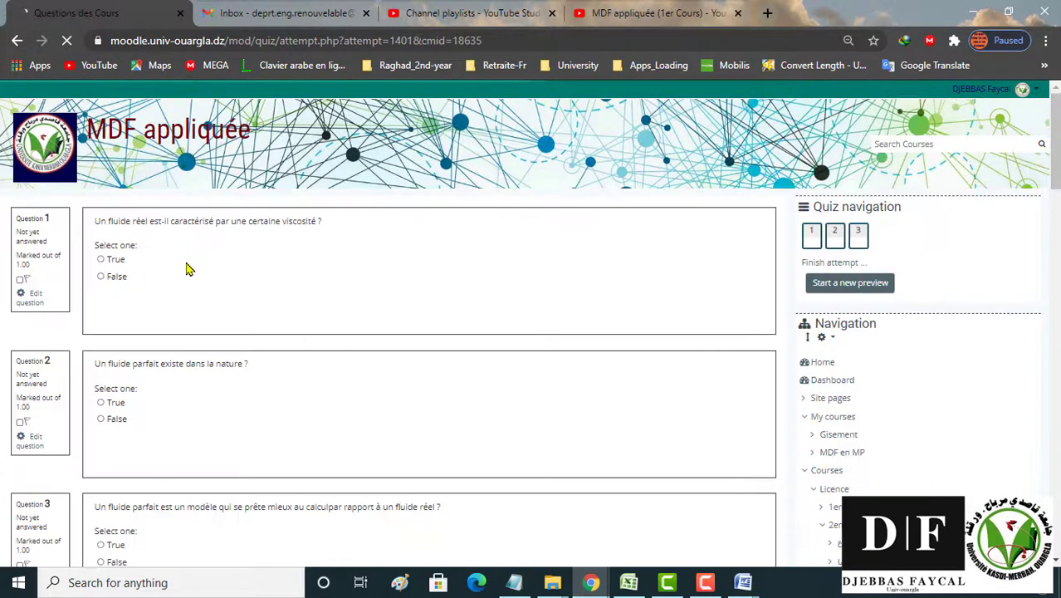
scroll(367, 332, "down", 1)
scroll(332, 365, "down", 2)
scroll(296, 417, "up", 2)
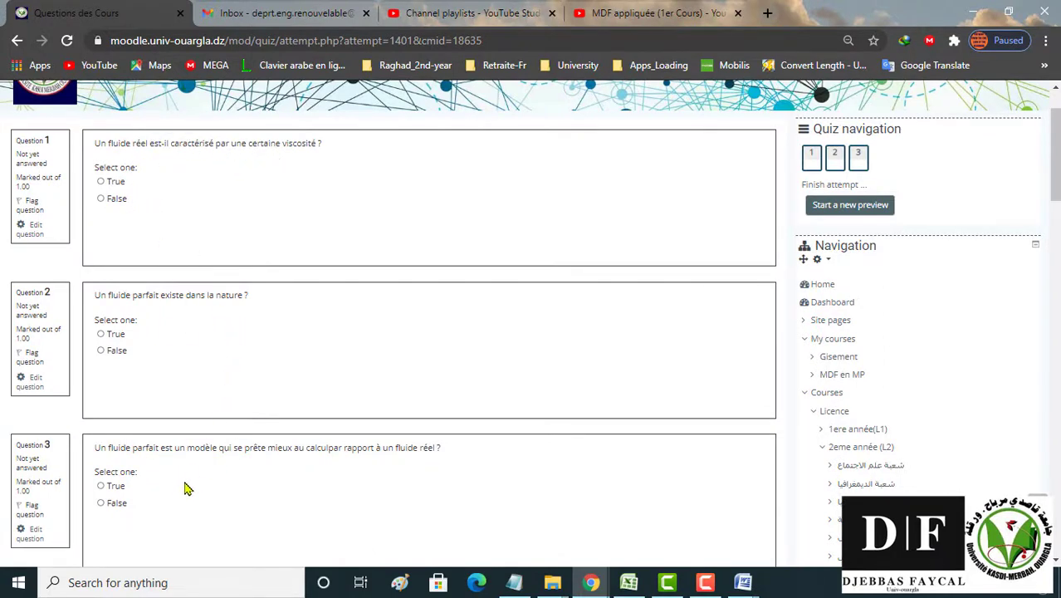
scroll(194, 445, "down", 2)
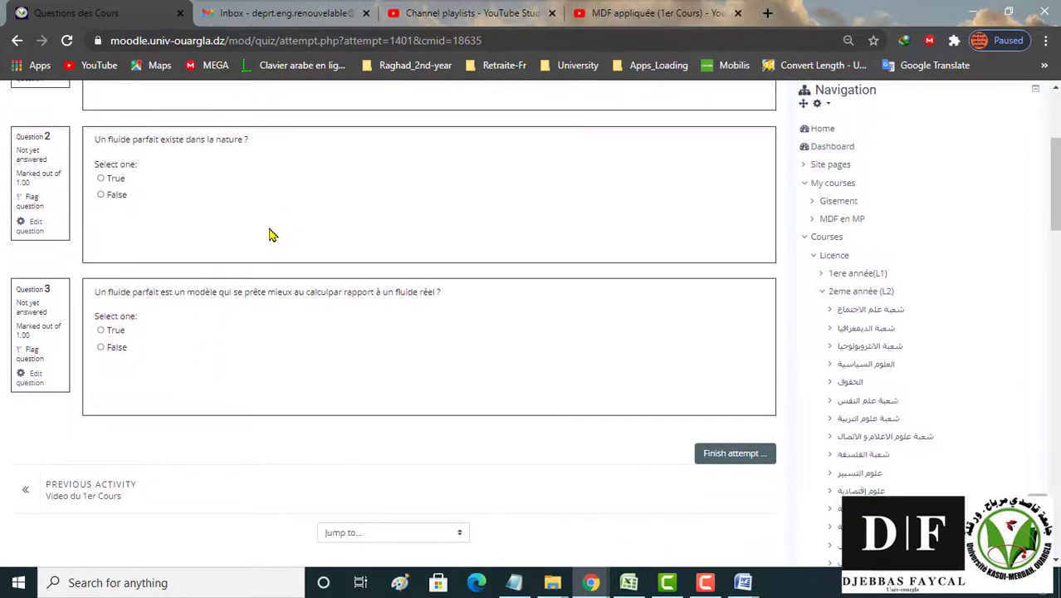
scroll(272, 232, "up", 3)
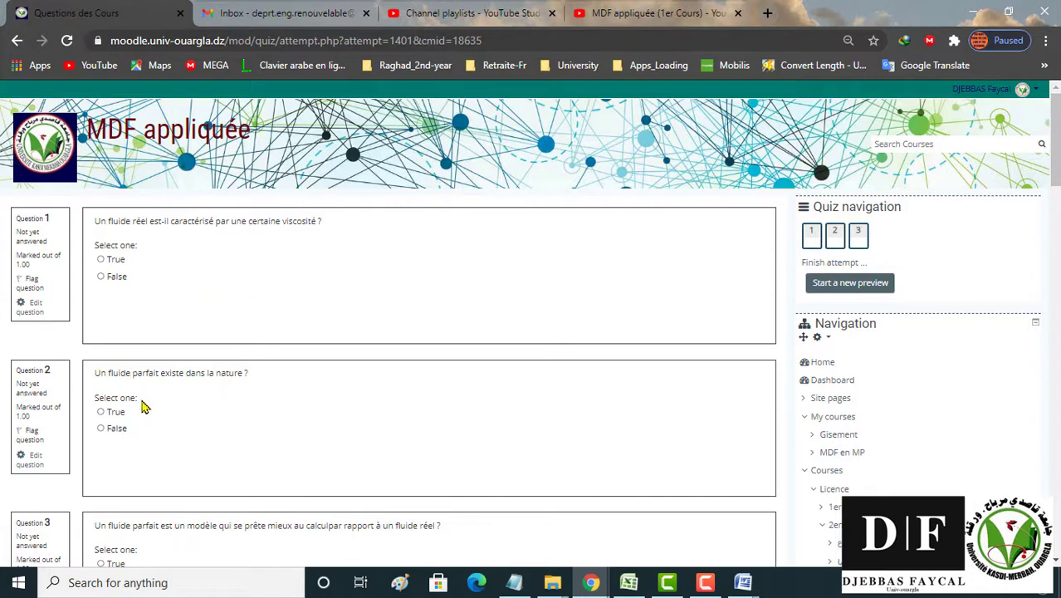
scroll(193, 378, "down", 1)
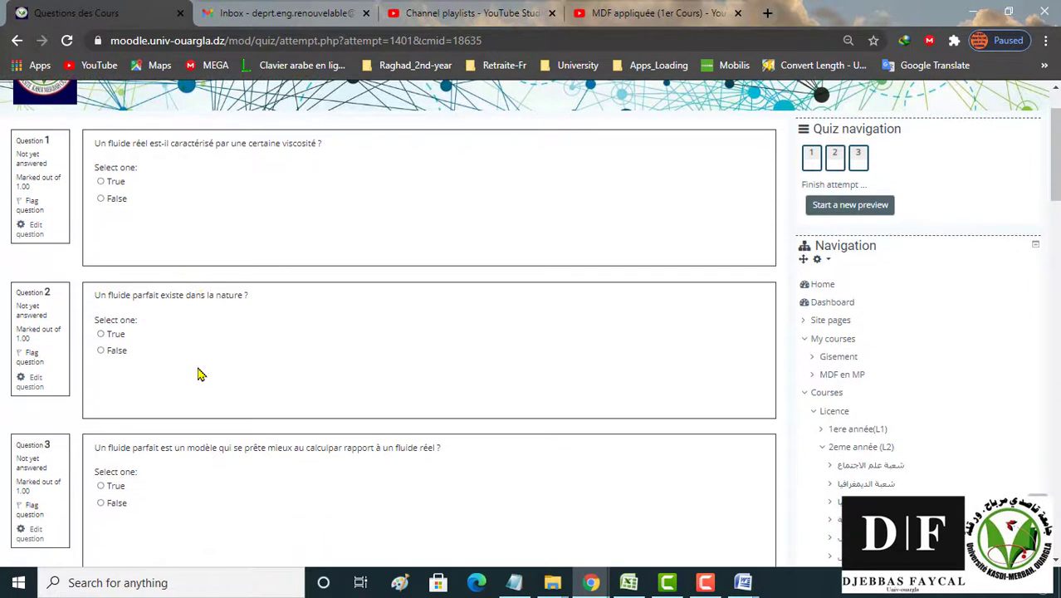
scroll(282, 329, "down", 5)
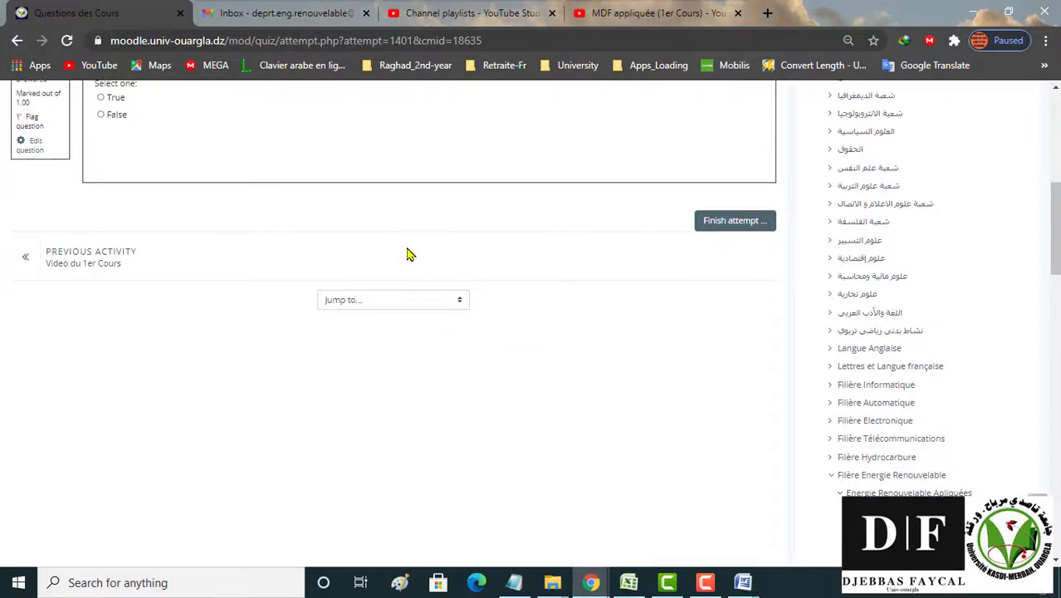
scroll(409, 254, "up", 3)
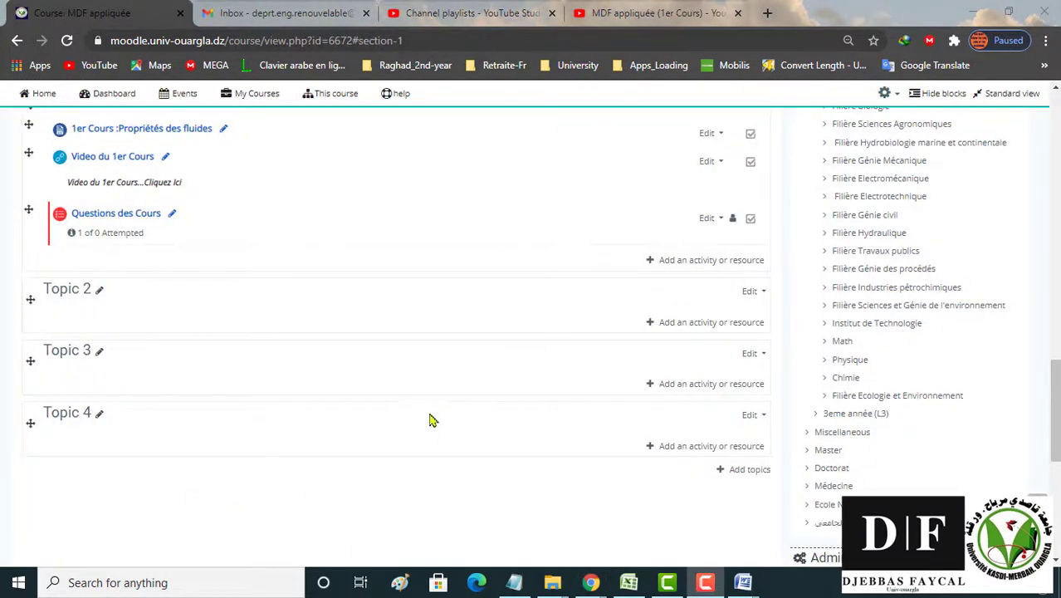
- Add a File resource named "Serie TD1" to the CHAPITRE I section
left_click(702, 262)
scroll(126, 355, "down", 3)
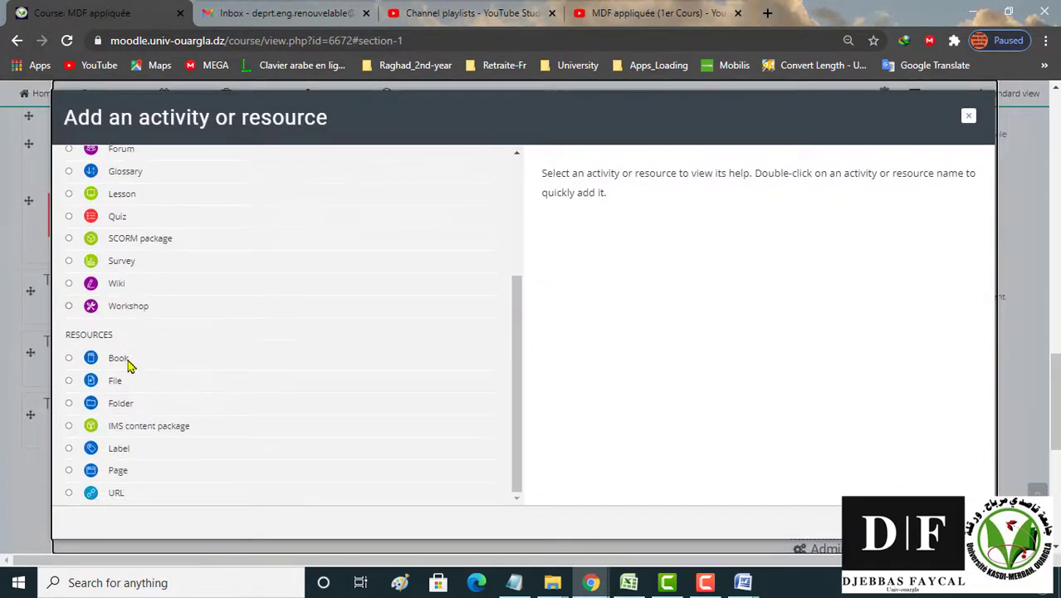
left_click(116, 381)
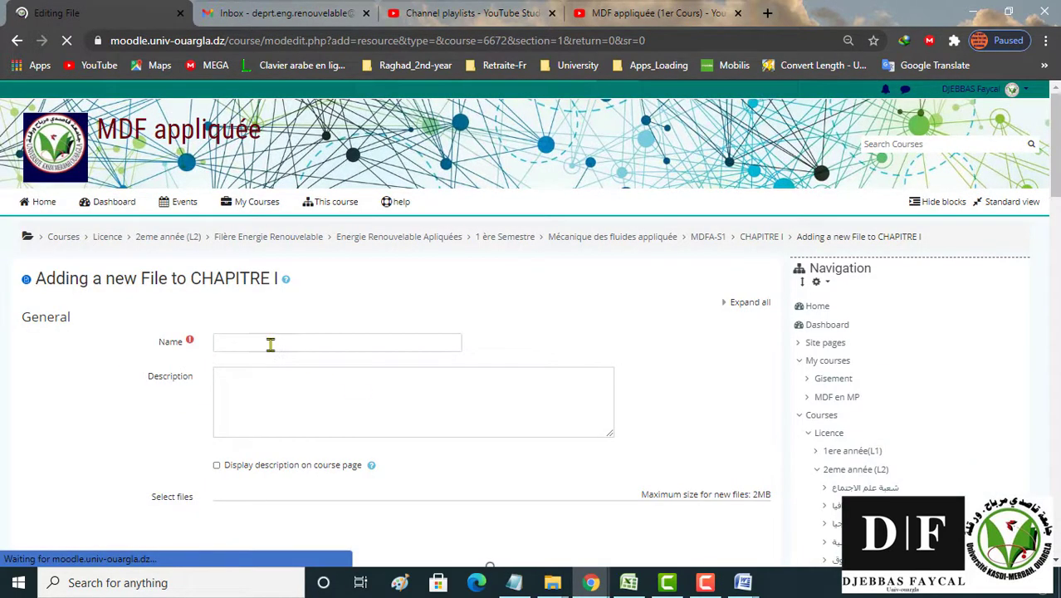
left_click(271, 343)
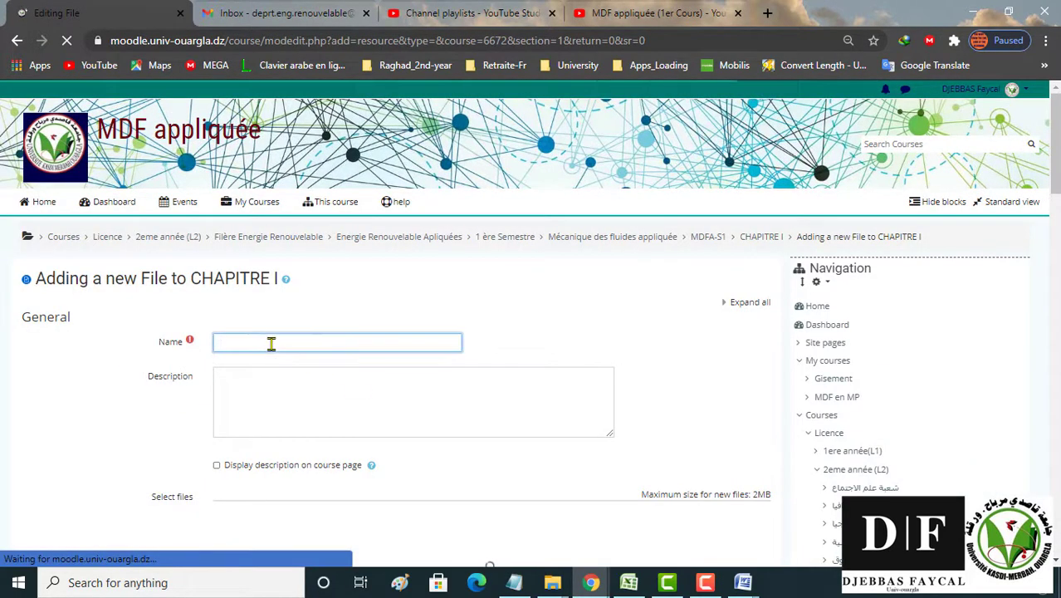
type("Serie T")
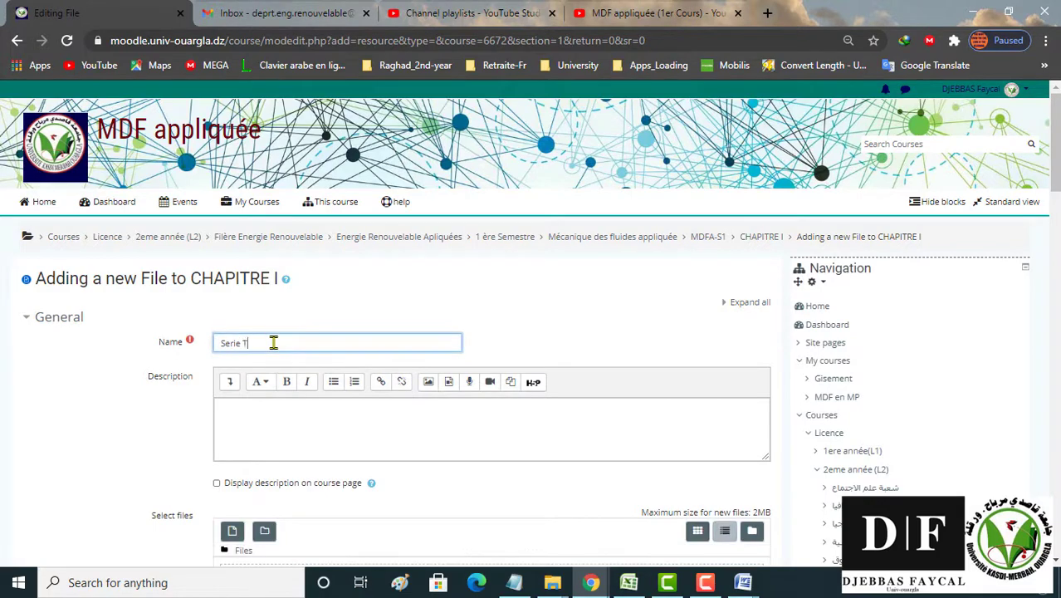
type("D1")
- Upload 2-TD_L2-Support_Cours-1.docx from the CH folder to the "Serie TD1" resource, then save it and return to the course
scroll(275, 348, "down", 3)
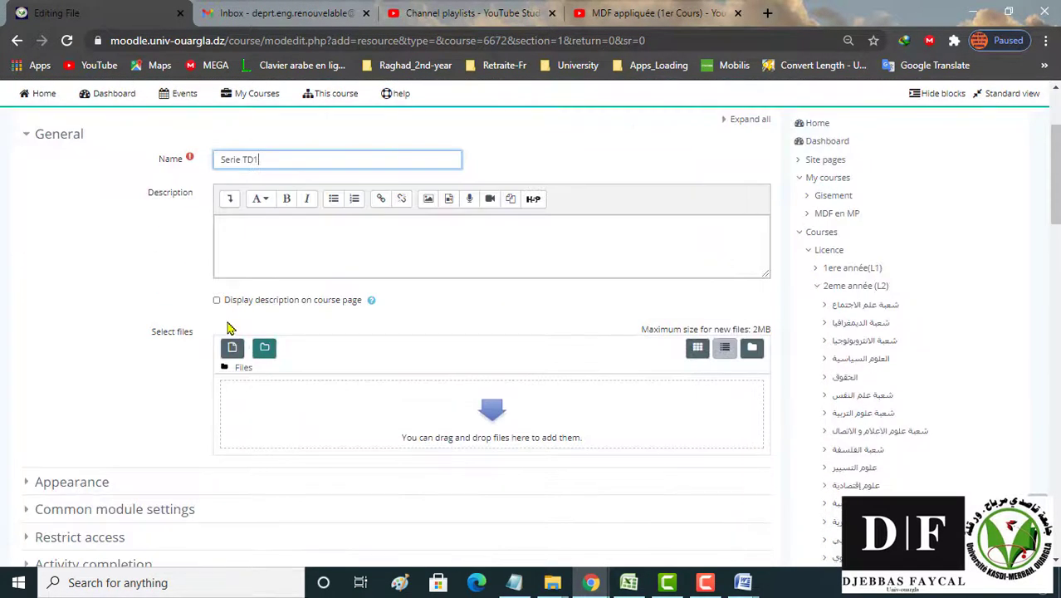
scroll(258, 307, "down", 3)
scroll(229, 281, "up", 1)
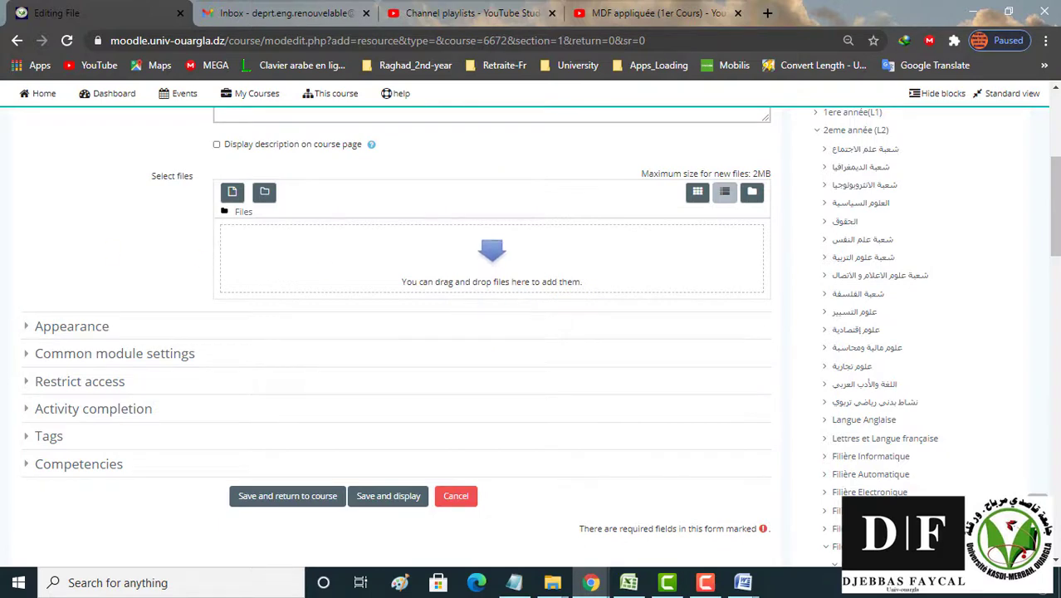
mouse_move(550, 586)
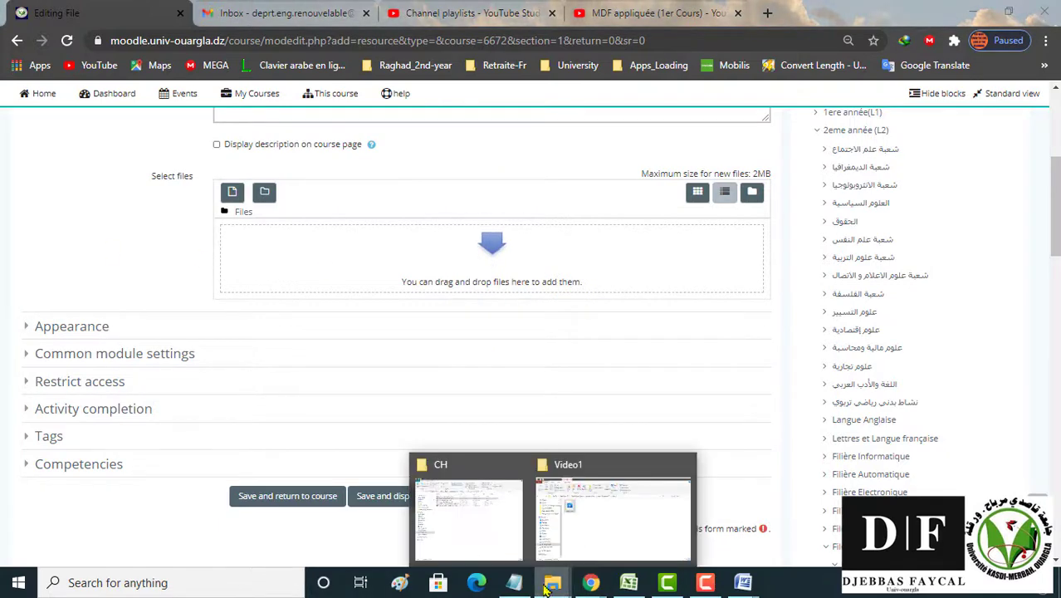
left_click(474, 547)
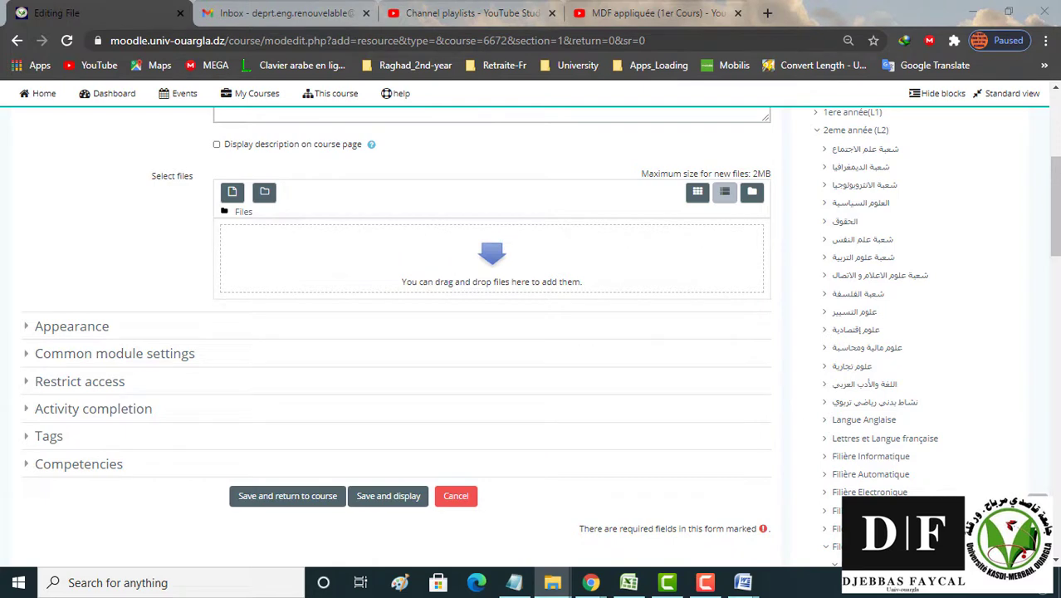
left_click_drag(338, 383, 372, 279)
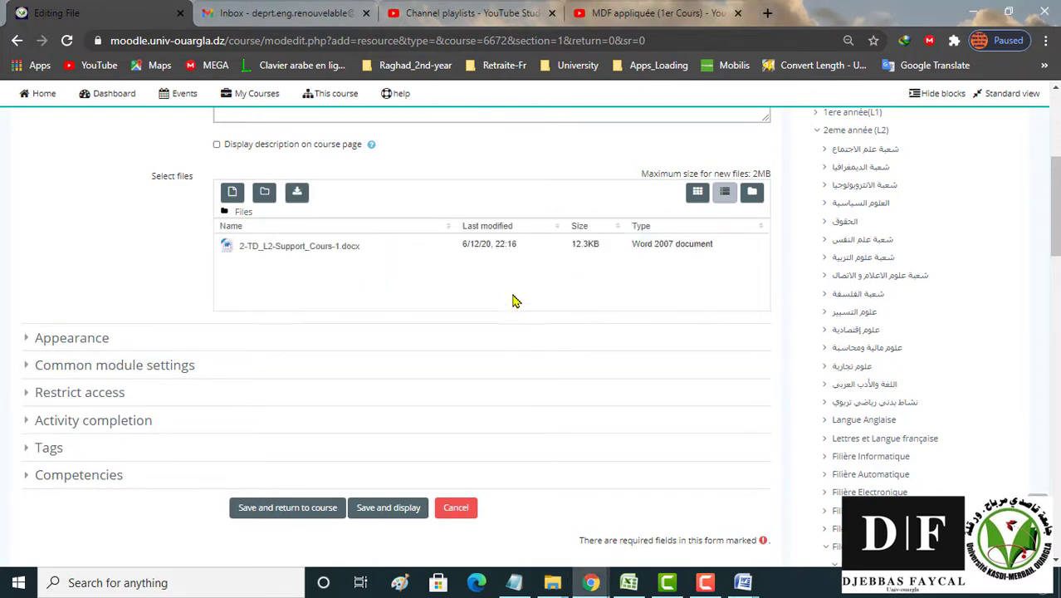
left_click(296, 507)
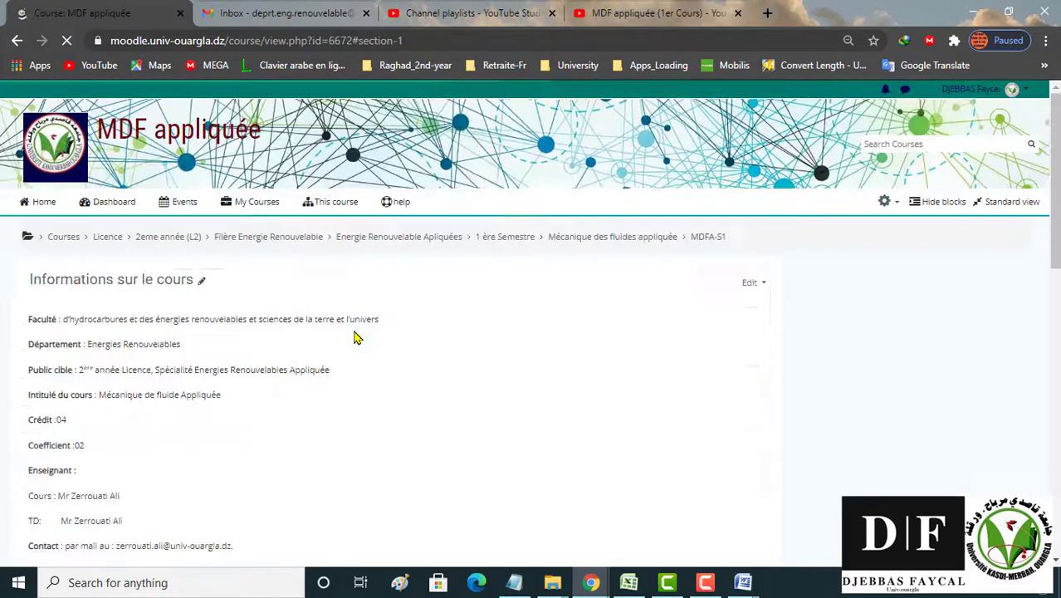
- Review the CHAPITRE I contents, the remaining topics and the course administration options on the course page
scroll(355, 332, "down", 5)
scroll(358, 315, "down", 10)
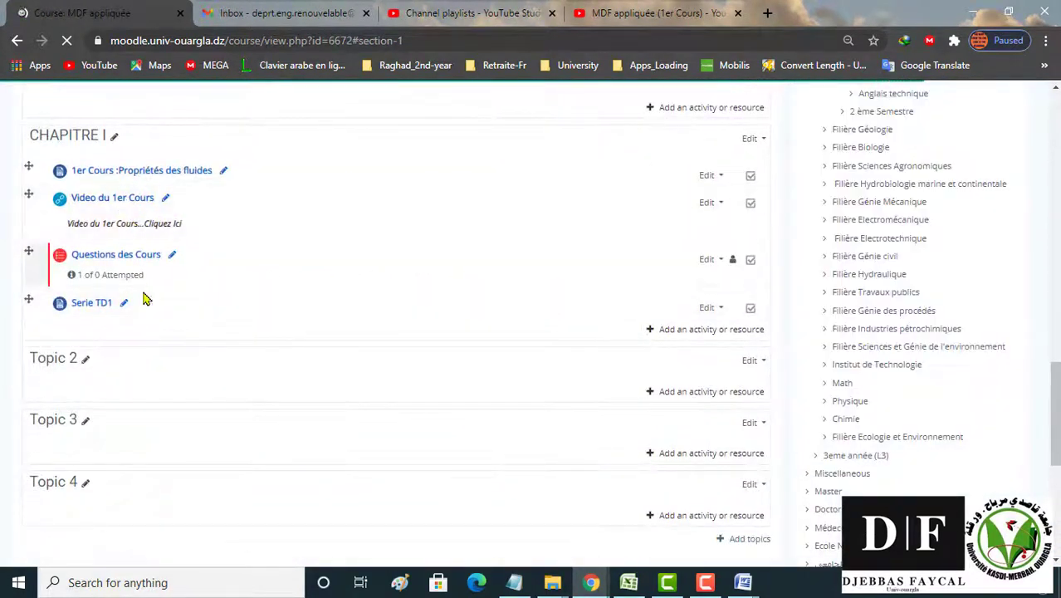
scroll(153, 288, "down", 1)
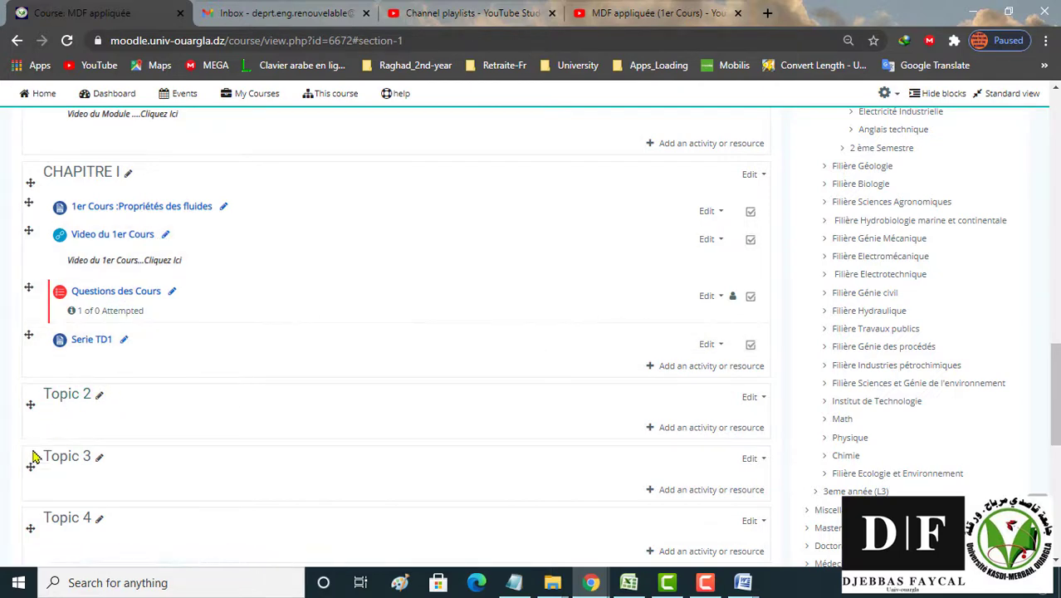
scroll(91, 465, "down", 1)
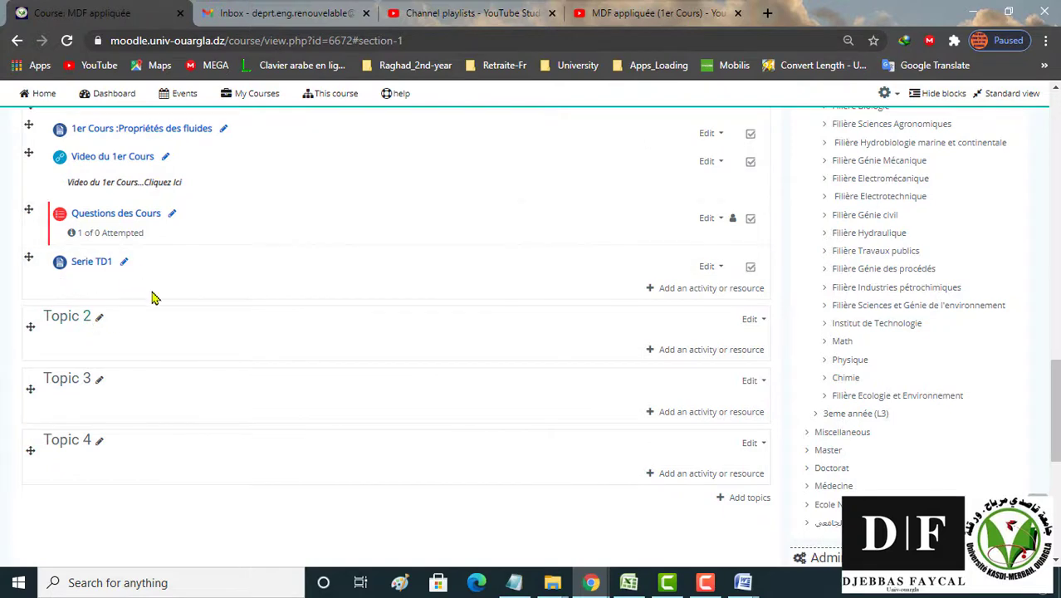
scroll(153, 183, "up", 1)
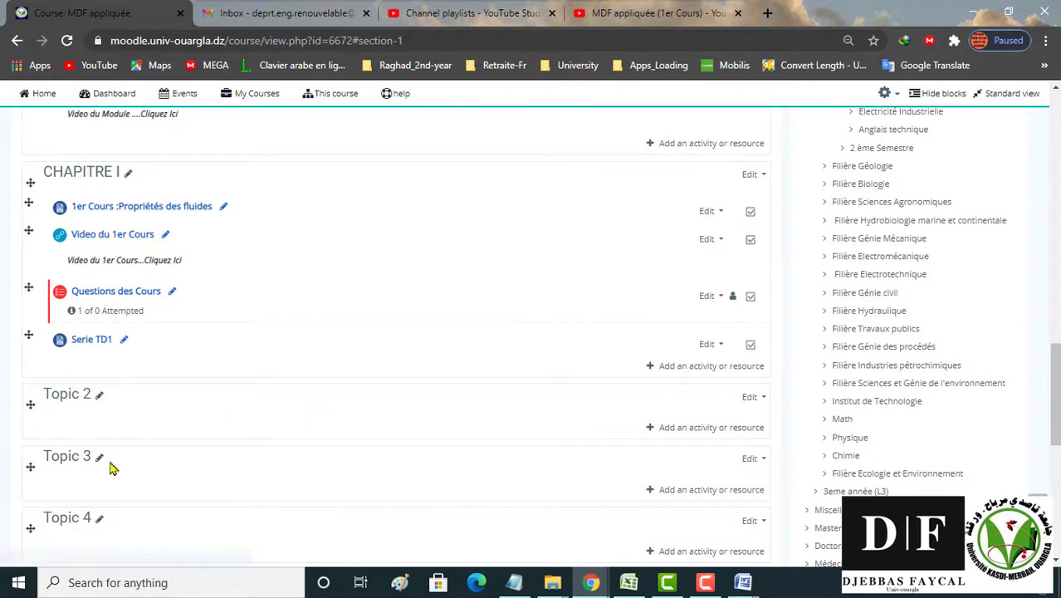
scroll(244, 400, "down", 1)
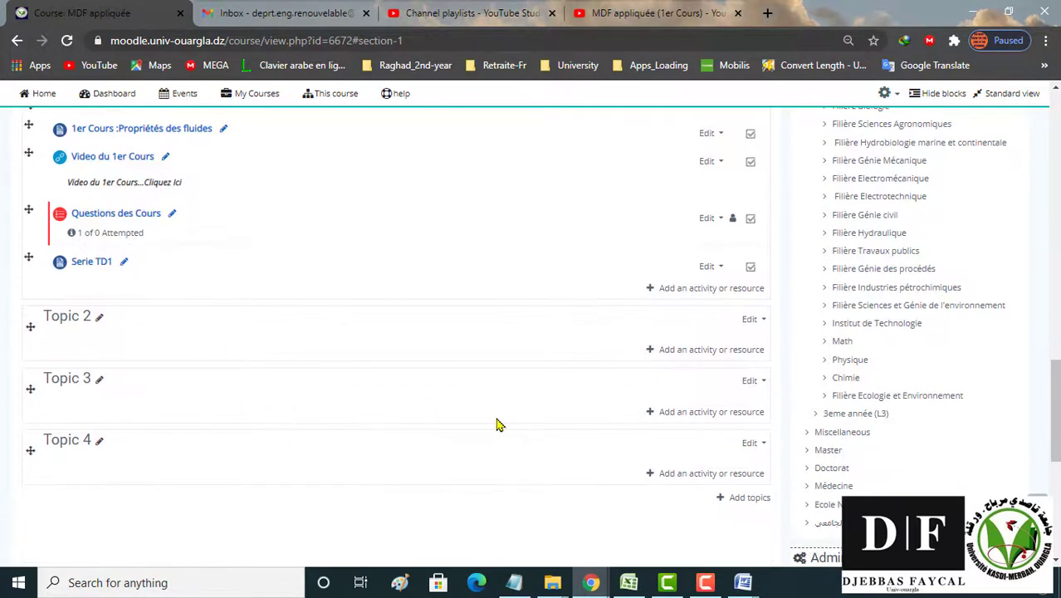
scroll(496, 424, "down", 1)
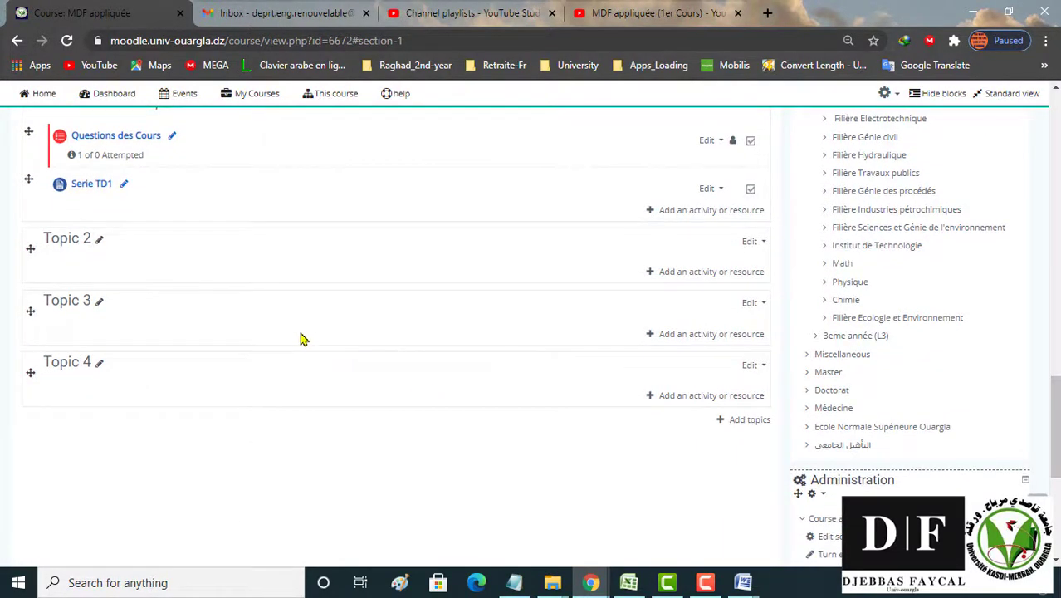
scroll(447, 330, "down", 2)
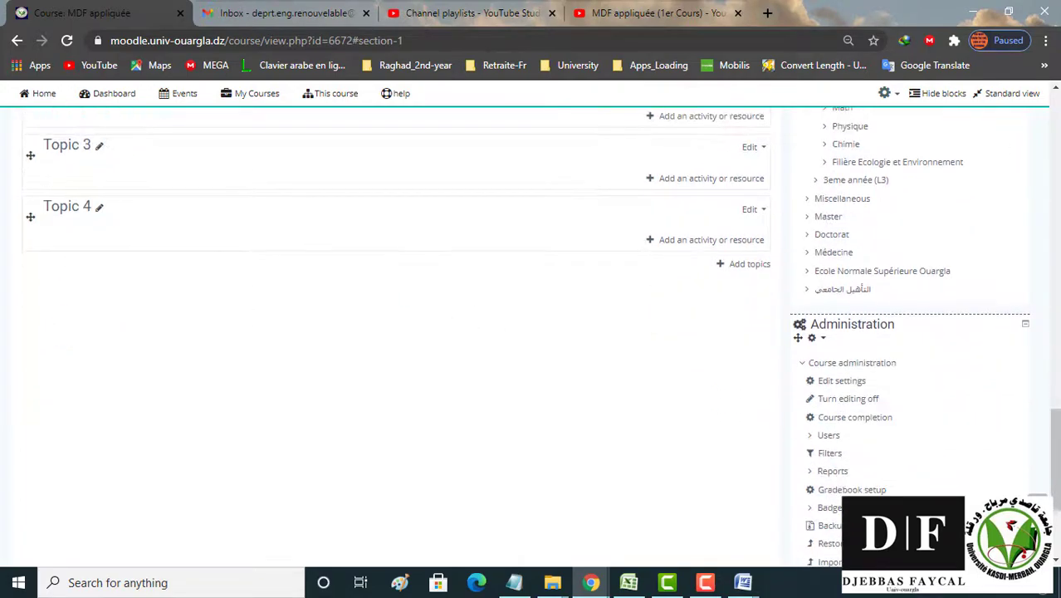